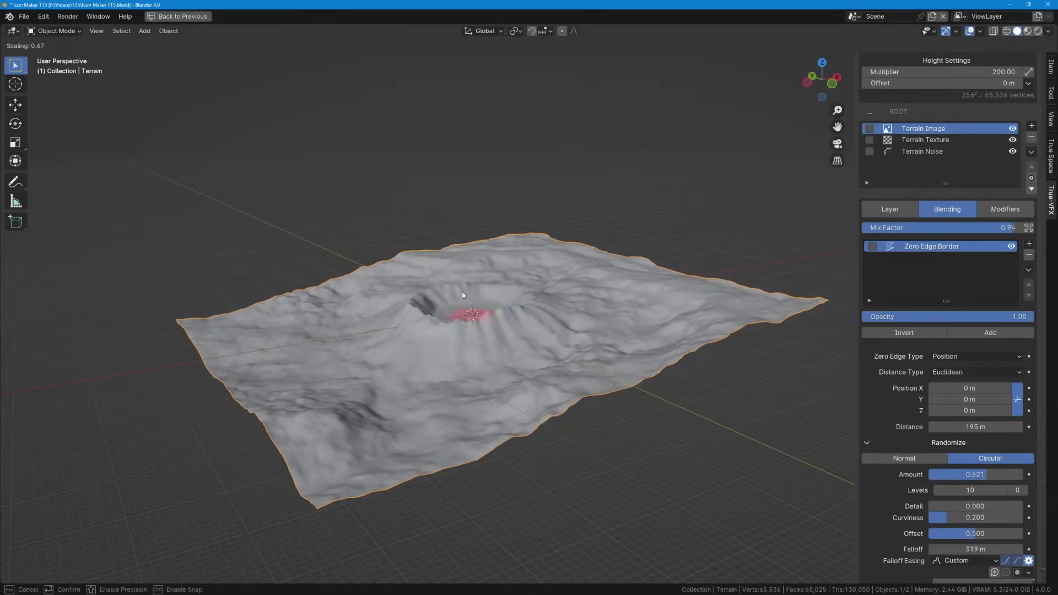
Step: Reposition the Terrain Image layer's crater on the terrain surface
key("g")
left_click(608, 299)
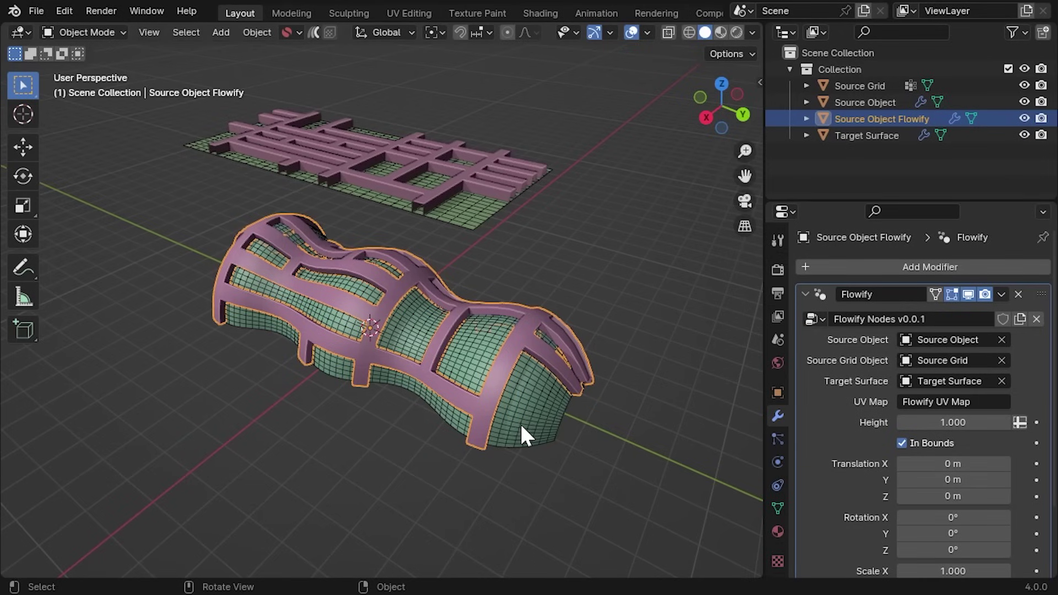
Step: Try moving the flat Source Object away from its source grid to shift the flowed copy
left_click(428, 190)
key("g")
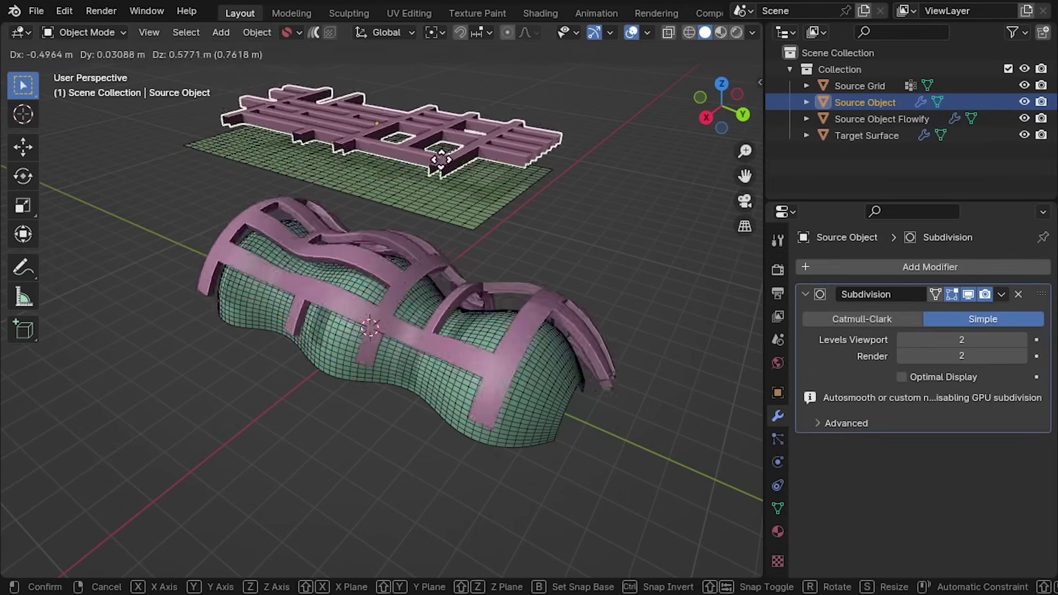
left_click(445, 177)
key("g")
key("Escape")
Step: Try moving the Target Surface together with the pattern flowed over it
left_click(487, 350)
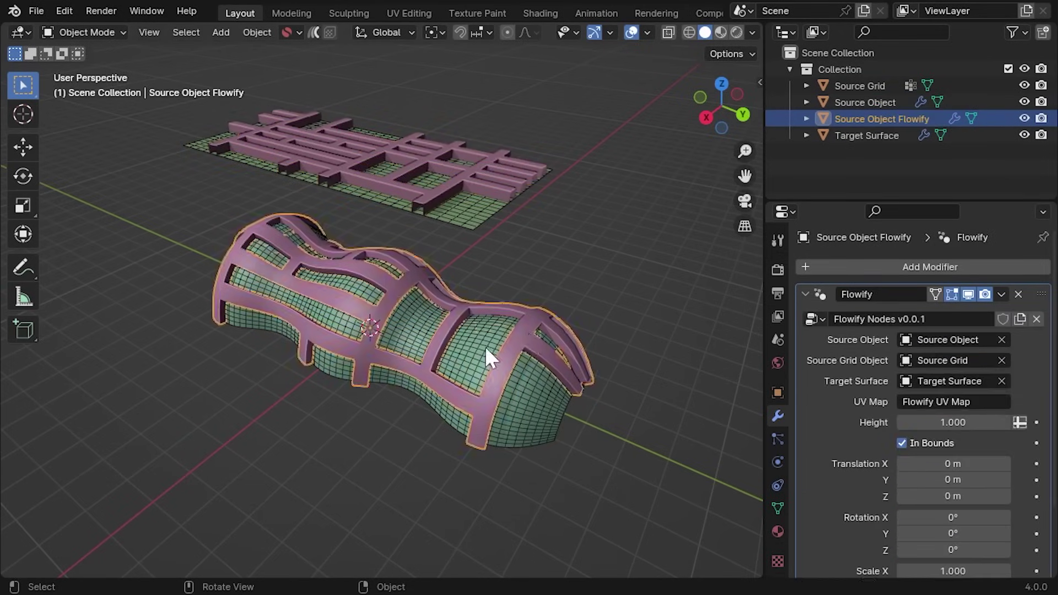
key("Escape")
left_click(527, 442)
key("g")
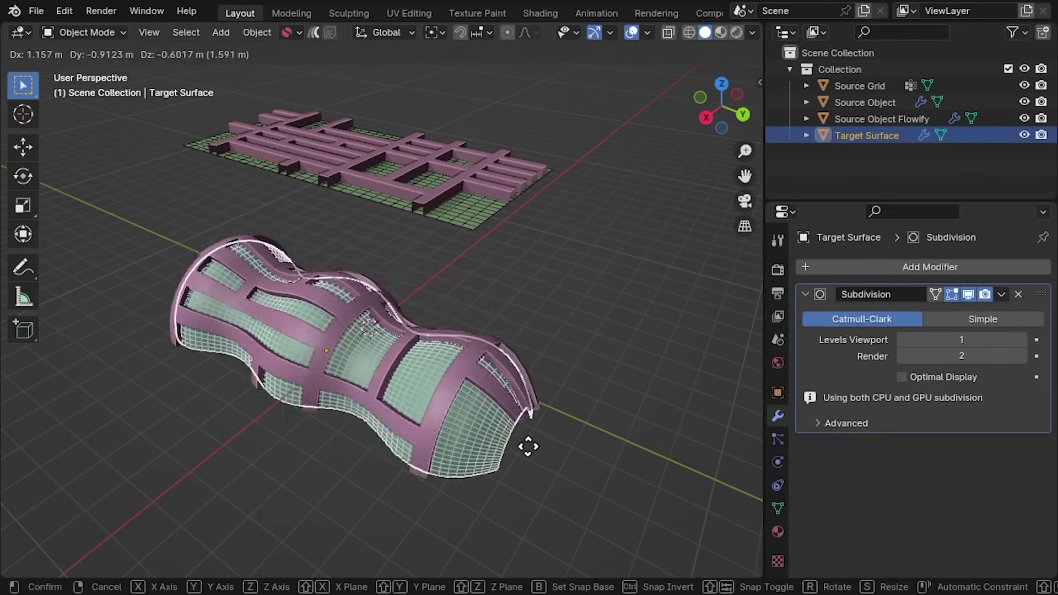
key("Escape")
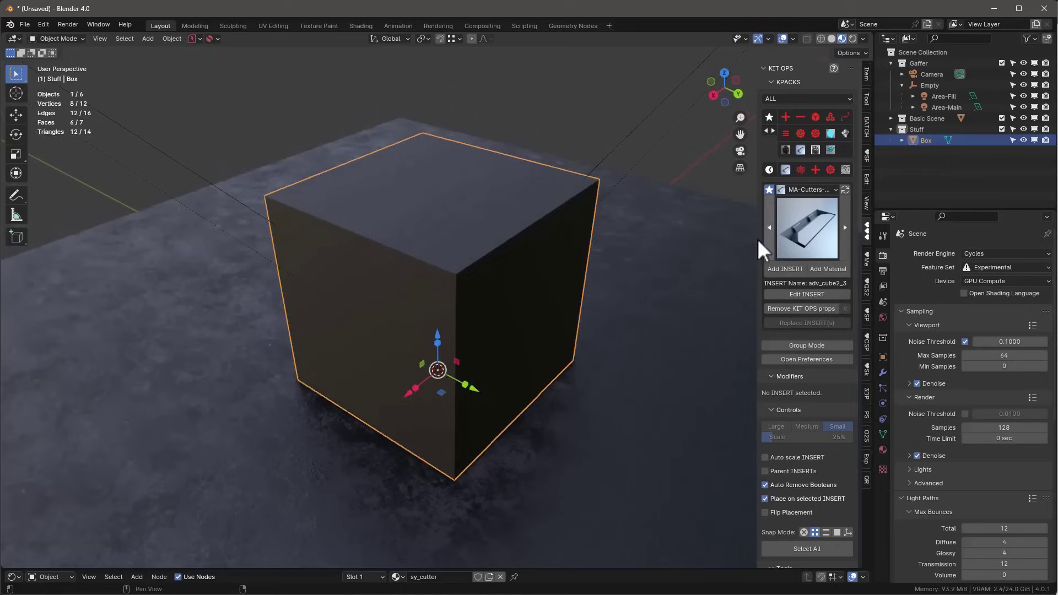
Step: Place the adv_cube2_3 cutter INSERT over the upper front edge of the box
left_click(794, 237)
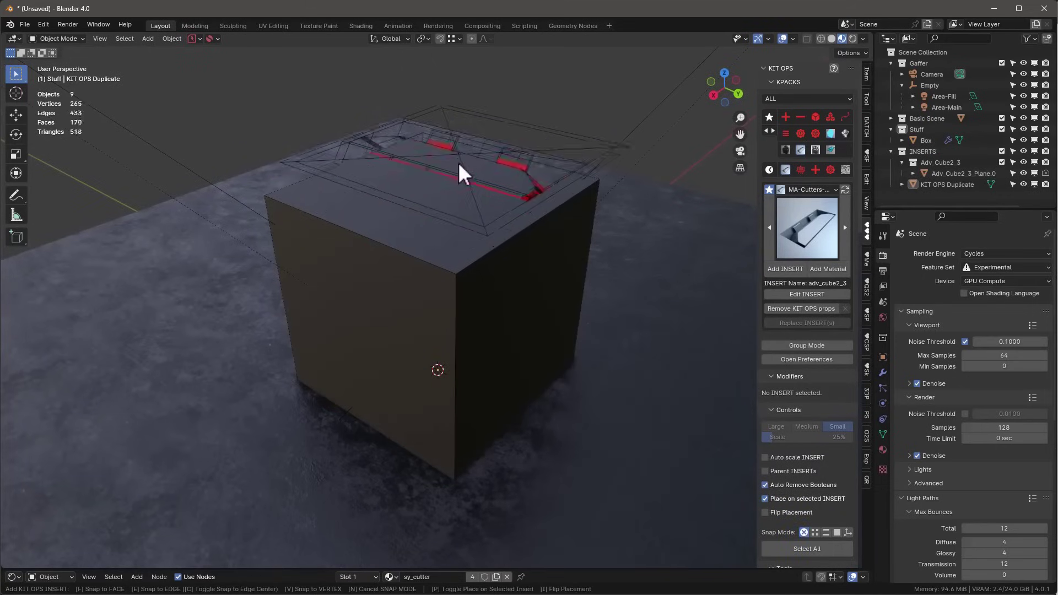
left_click(343, 219)
key("z")
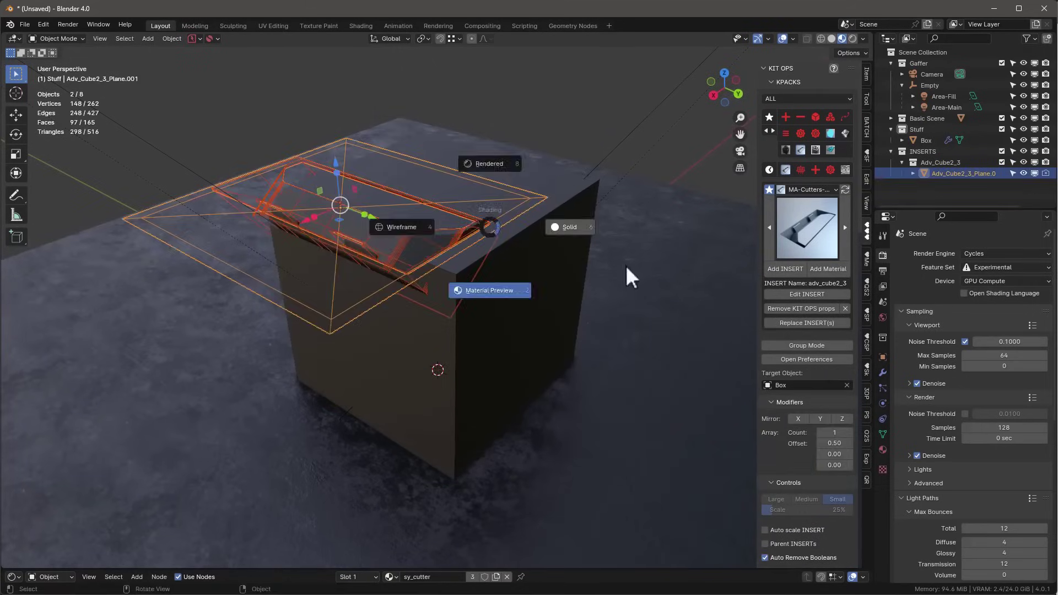
left_click(626, 267)
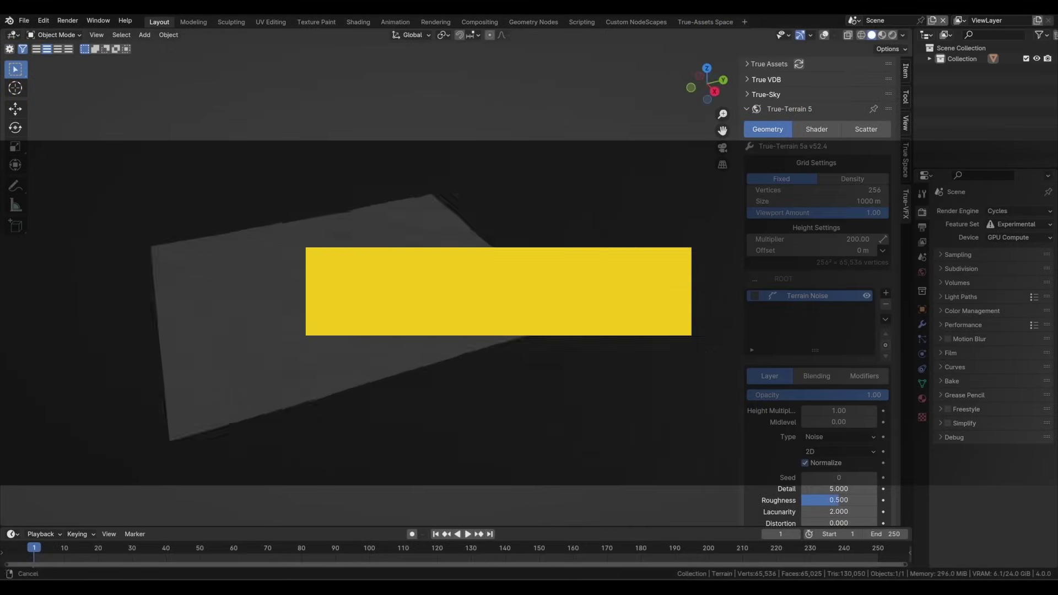
Step: Try a terrain size of 1500 m and switch the grid settings to Density mode
middle_click_drag(529, 298, 562, 295)
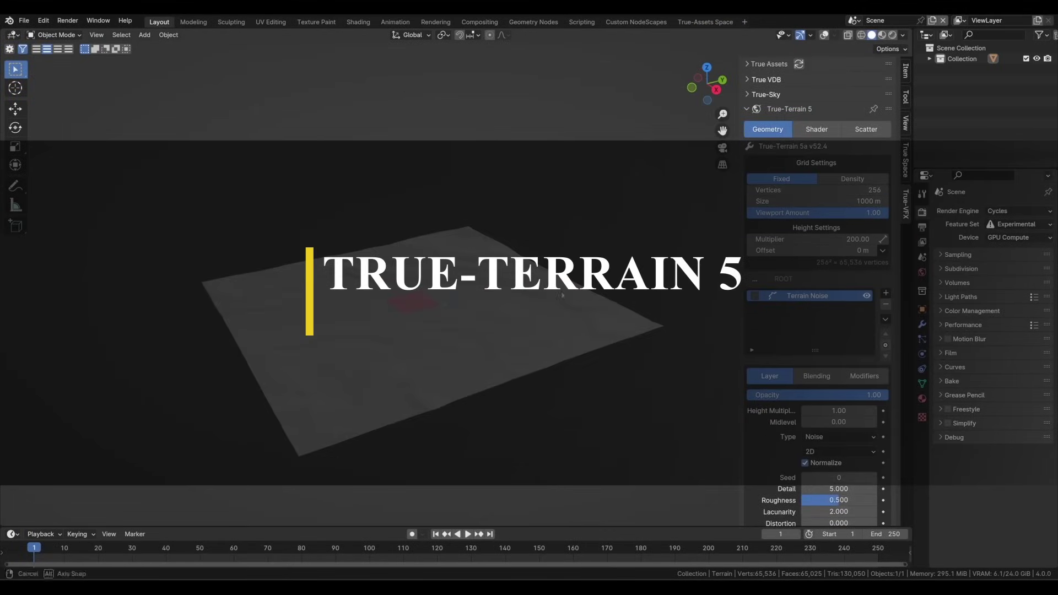
left_click_drag(810, 200, 820, 201)
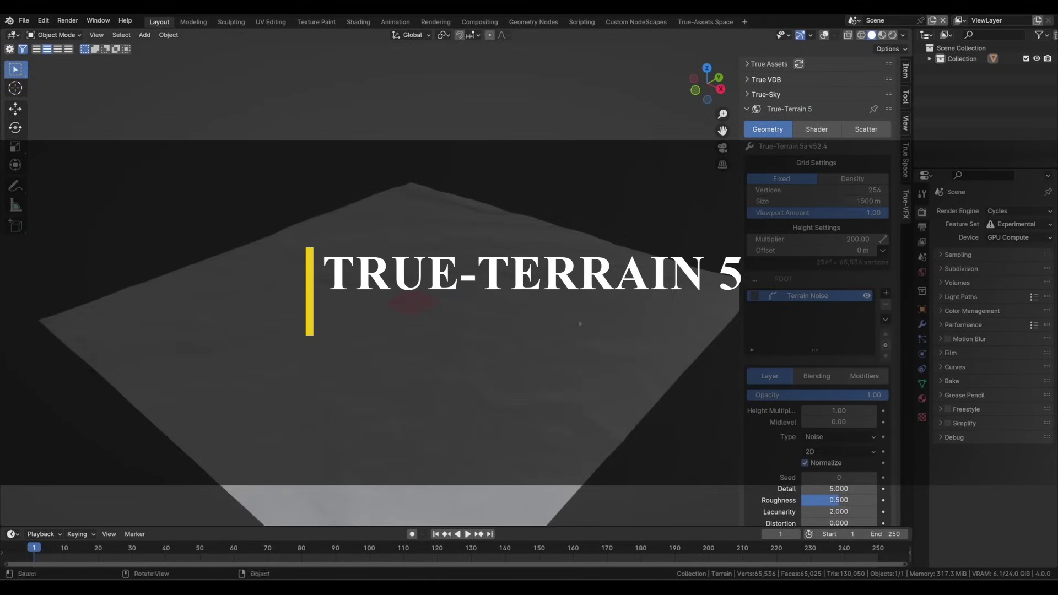
left_click(853, 178)
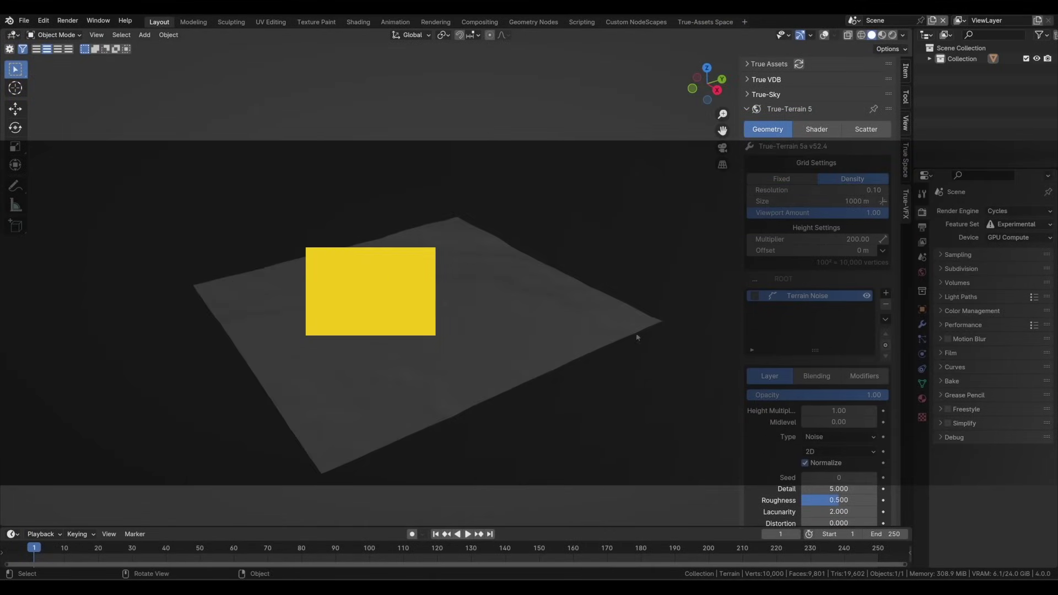
middle_click_drag(637, 337, 579, 308)
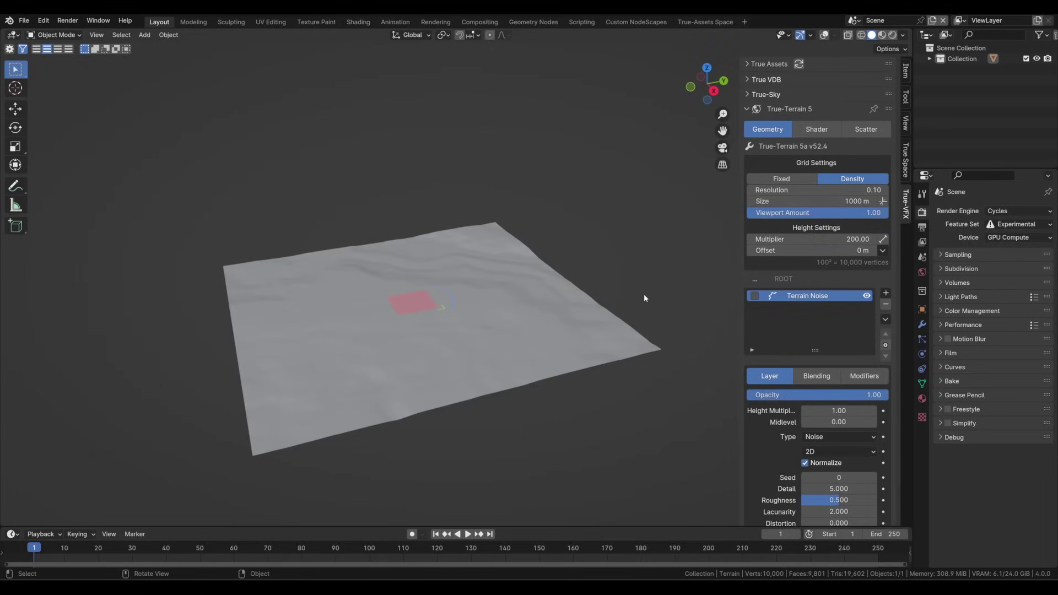
Step: Set the grid Resolution to 1.00 and Viewport Amount to 0.25, and try a terrain Size of 5000 m
left_click_drag(799, 190, 843, 190)
left_click(810, 200)
type("5.0")
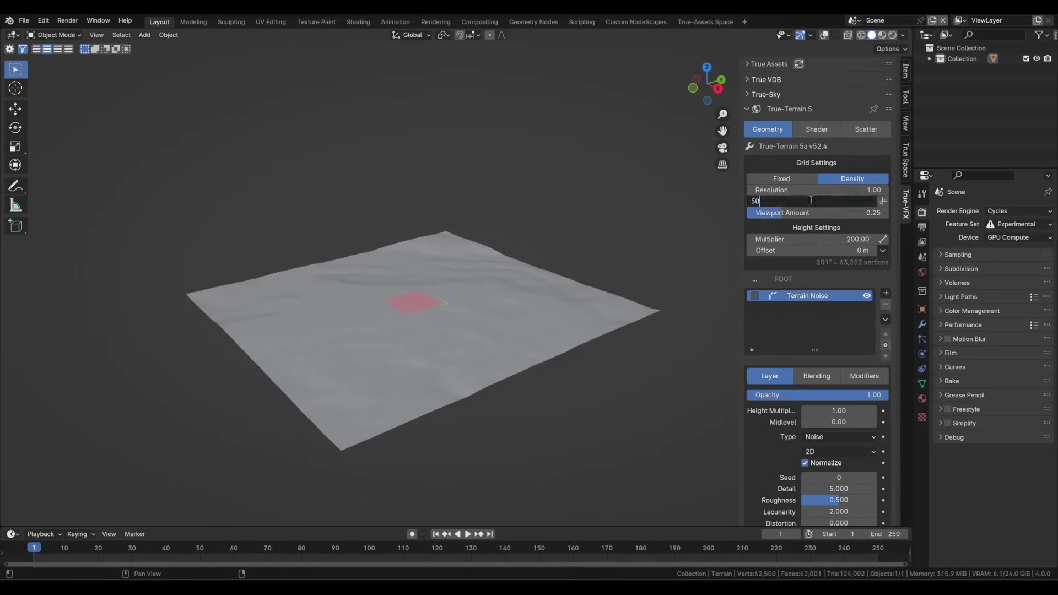
type("00")
key("Return")
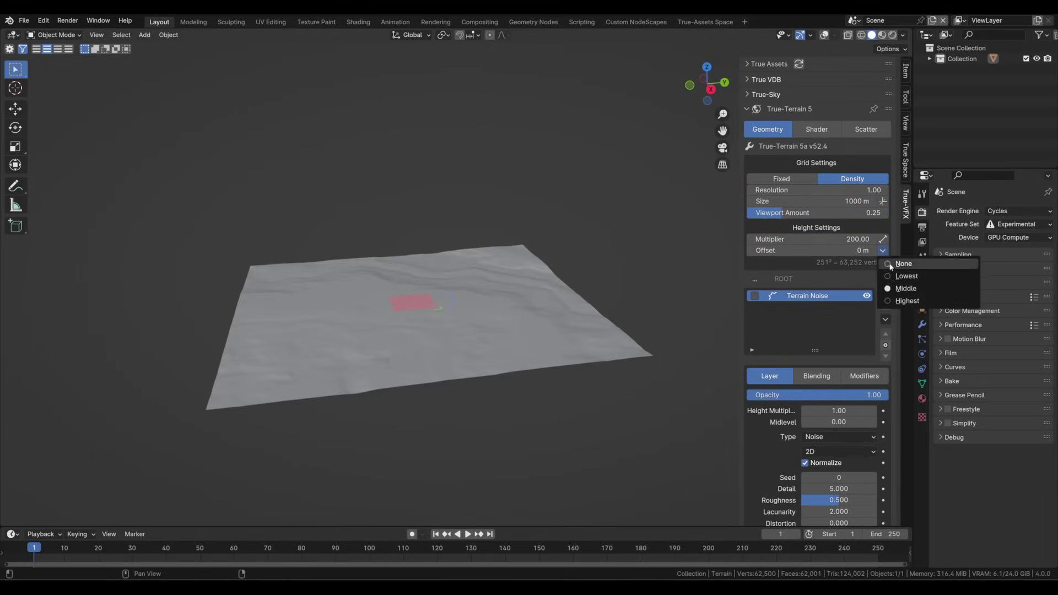
Step: Set the terrain's height offset alignment to None and the noise layer's Height Multiplier to 8.38
left_click(891, 265)
mouse_move(839, 411)
left_mouse_down()
mouse_move(882, 411)
mouse_move(841, 411)
mouse_move(860, 410)
left_mouse_up()
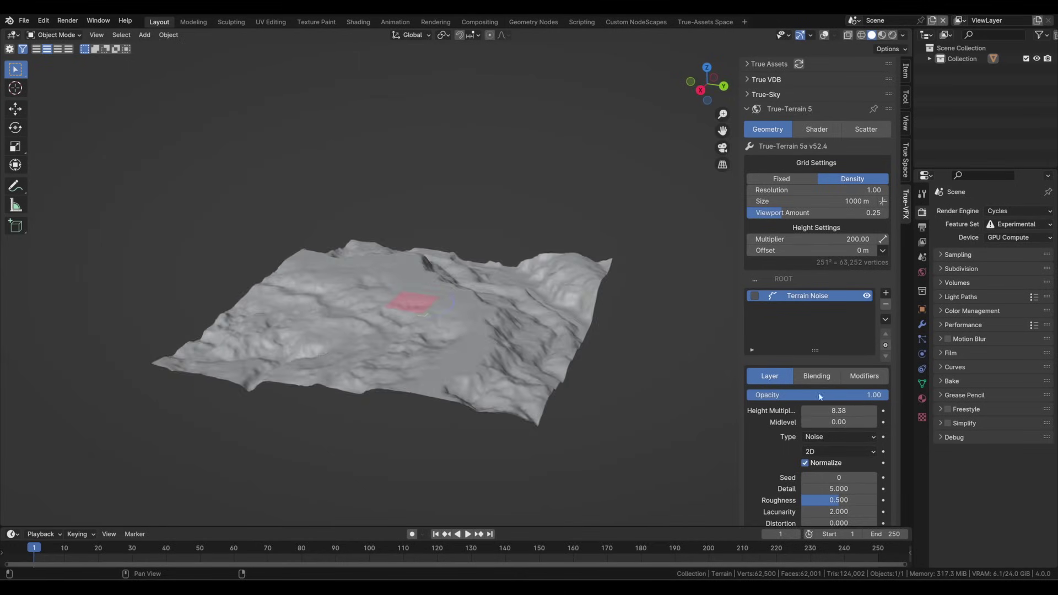
Step: Examine the Terrain Noise layer's type, detail, transform and Advanced settings, including the main noise and both SubNoise groups
scroll(795, 213, "down", 4)
left_click(839, 348)
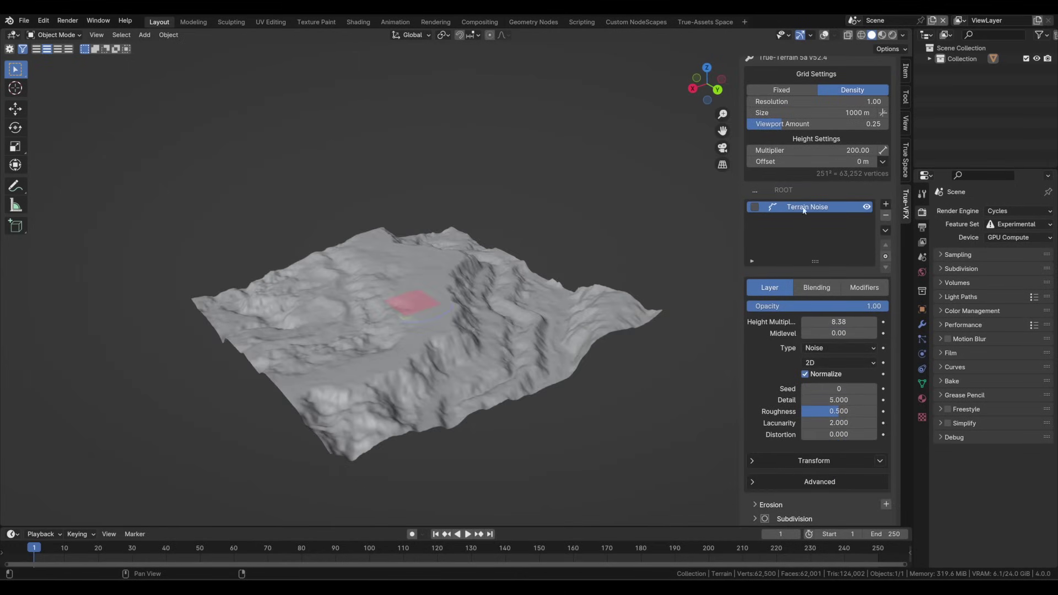
mouse_move(839, 400)
left_mouse_down()
mouse_move(888, 400)
mouse_move(860, 399)
left_mouse_up()
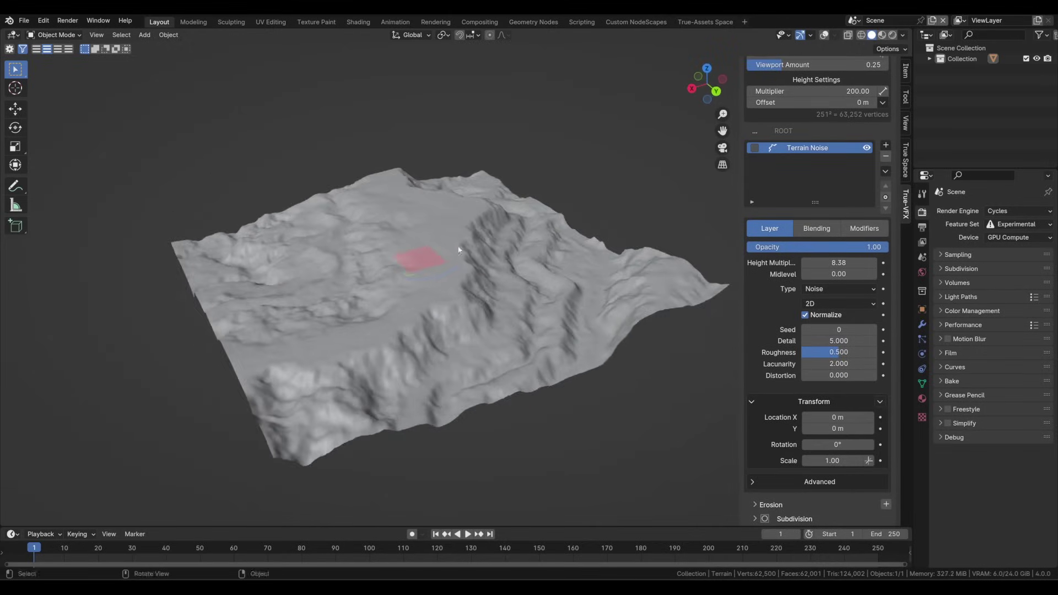
left_click(752, 482)
scroll(755, 433, "down", 10)
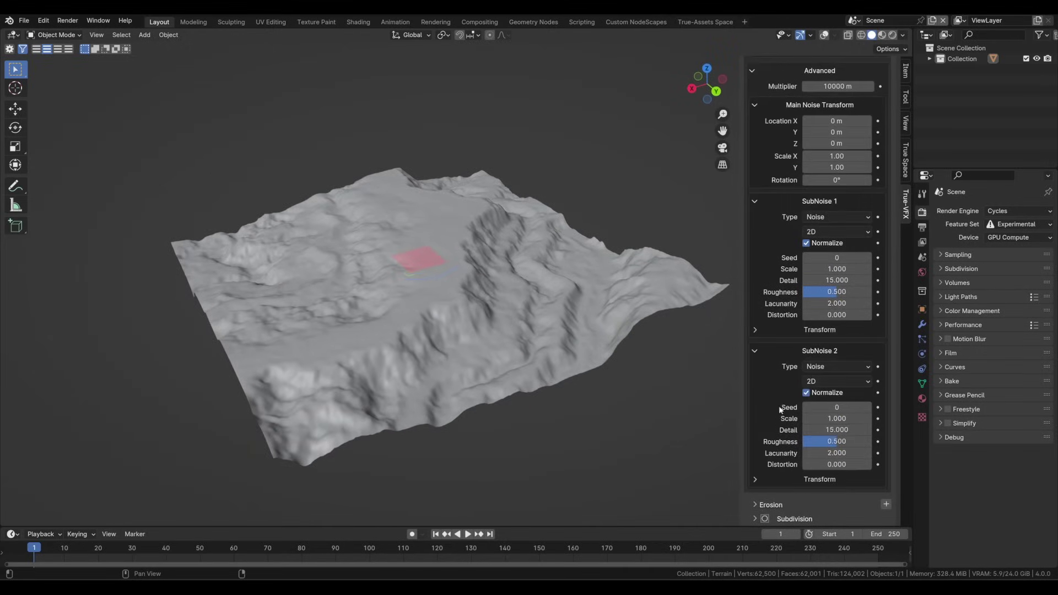
scroll(827, 412, "up", 12)
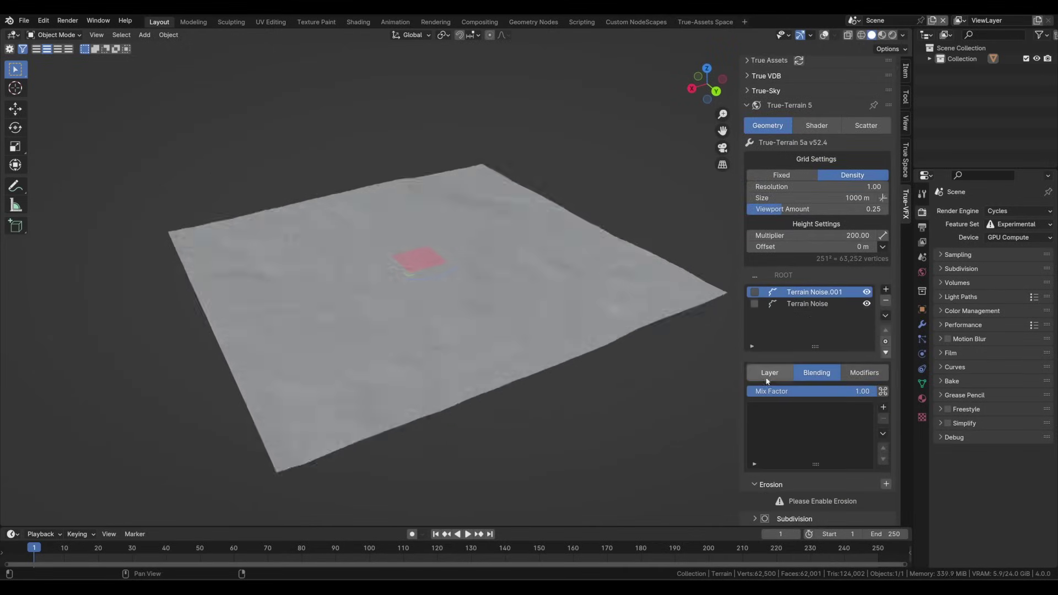
Step: Try blending the Terrain Noise.001 layer with the Multiply operation, varying its Mix Factor and clamping
scroll(816, 331, "up", 3)
left_click(817, 329)
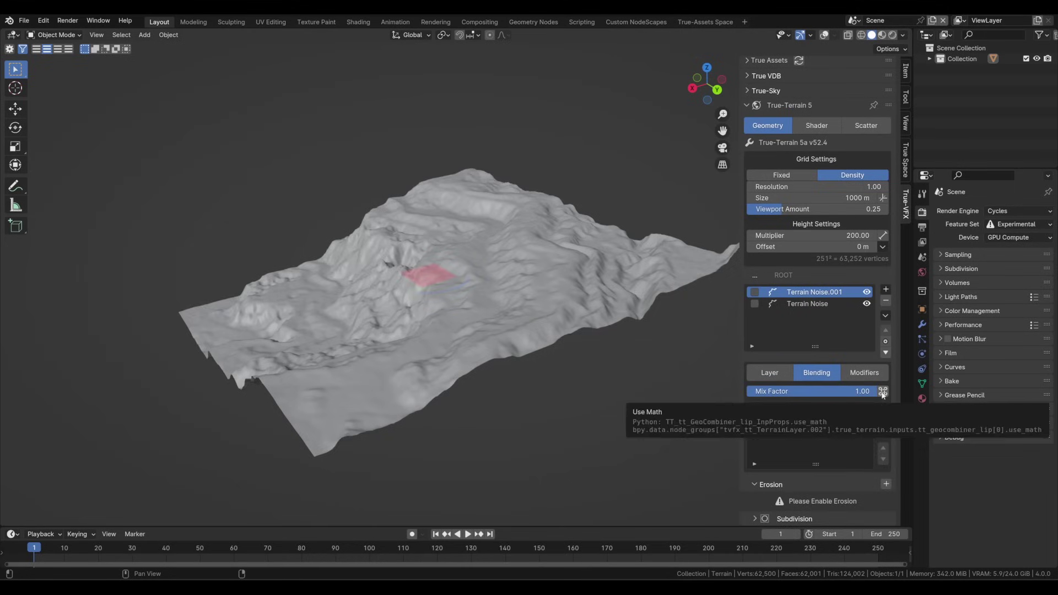
left_click(827, 396)
left_click(452, 443)
left_click_drag(804, 347, 882, 347)
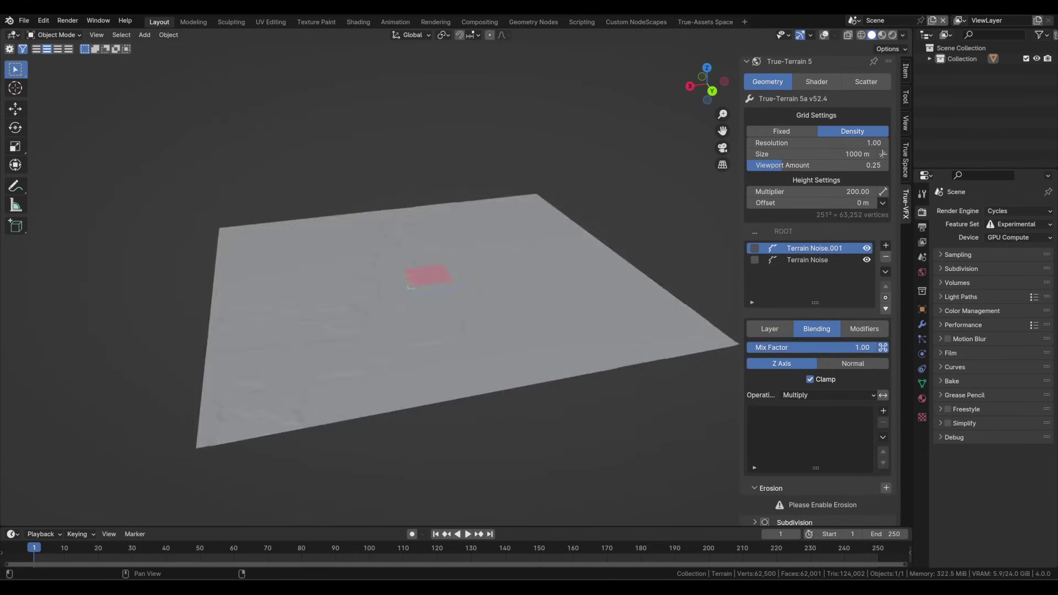
left_click(810, 380)
Step: Add a Layer Range mask to Terrain Noise.001's blending with From Min -28.05 and From Max 17.05, based on the current layer
left_click(884, 406)
left_click(739, 450)
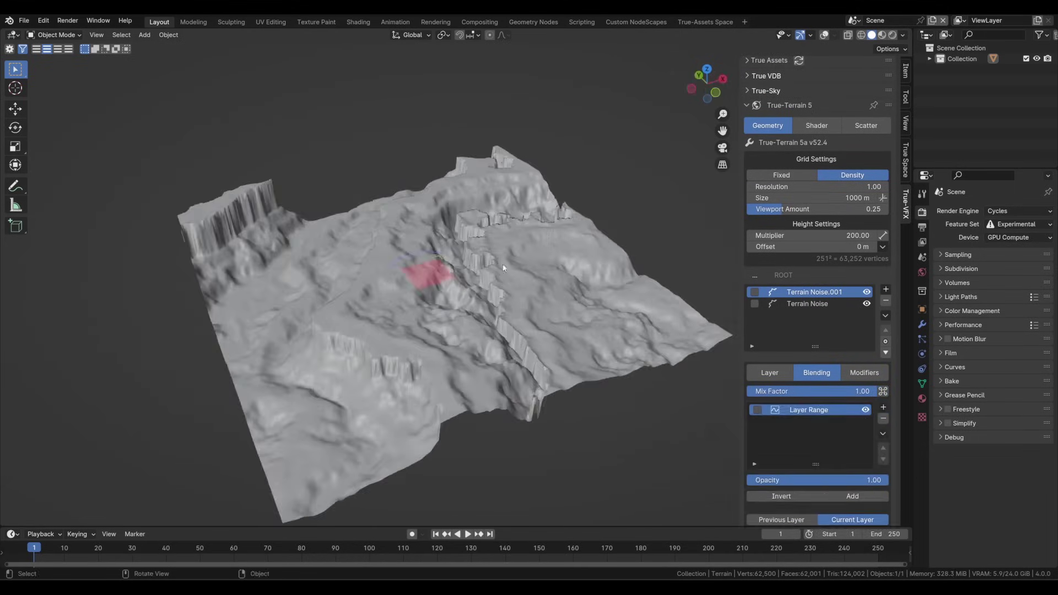
scroll(816, 331, "down", 5)
key("KP_7")
left_click(867, 171)
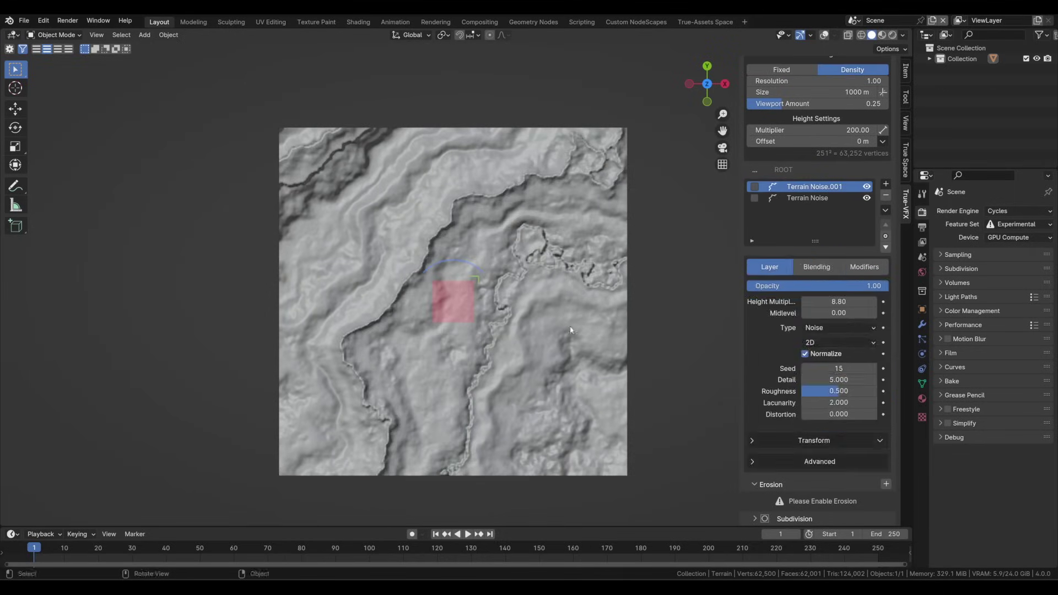
left_click(867, 171)
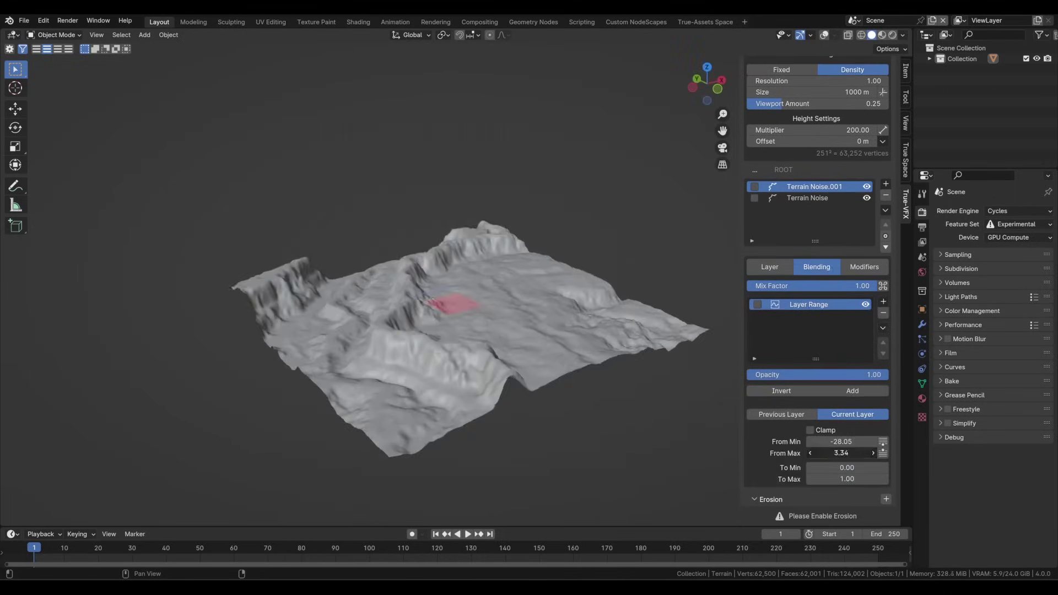
left_click_drag(847, 468, 866, 467)
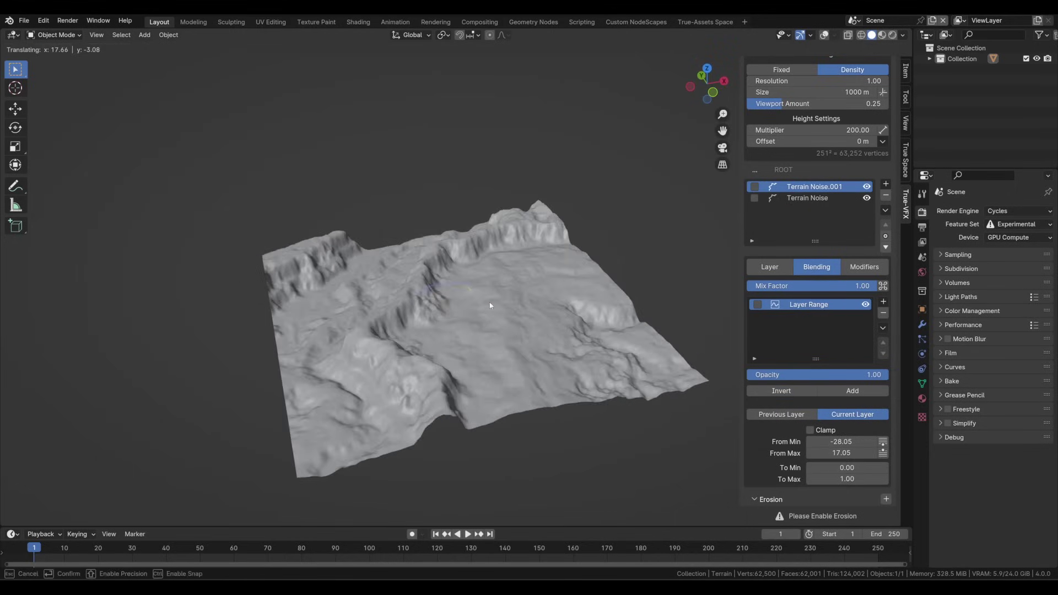
scroll(860, 359, "up", 4)
Step: Hide Terrain Noise.001 and add a Blur modifier to the base Terrain Noise layer
left_click(884, 385)
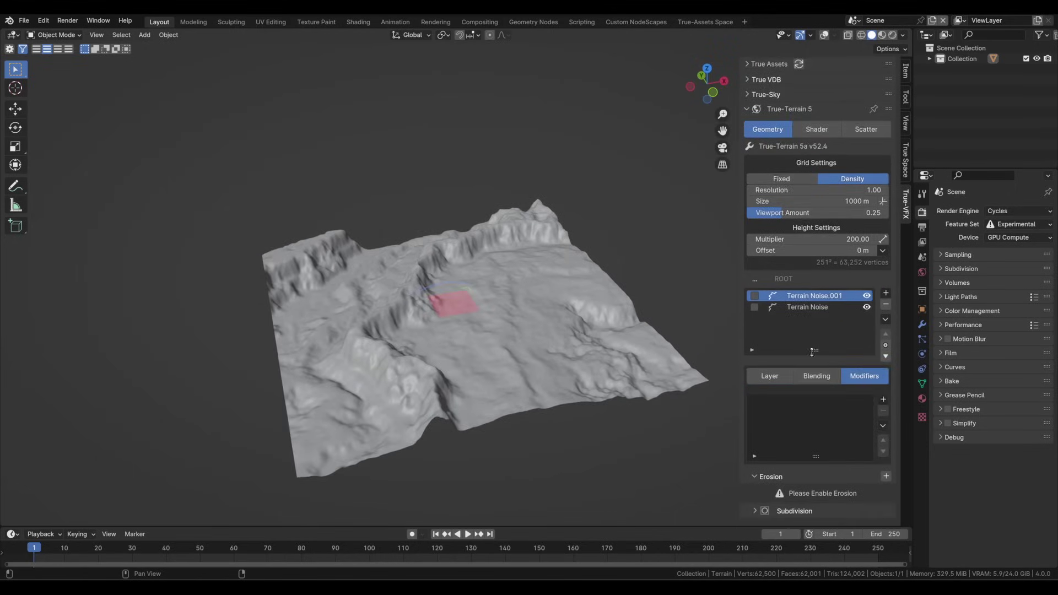
left_click(884, 401)
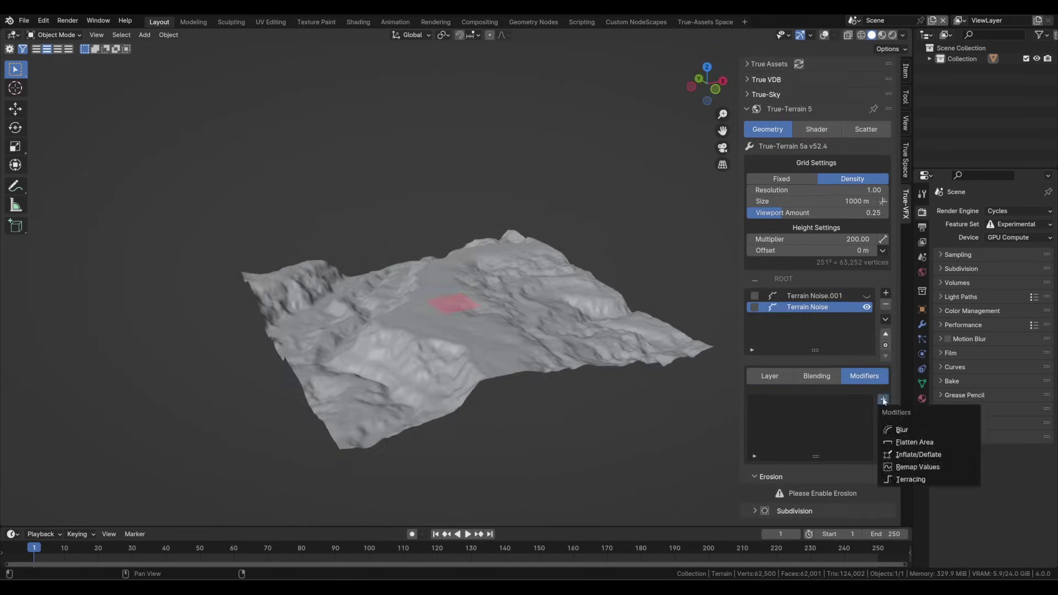
left_click(909, 428)
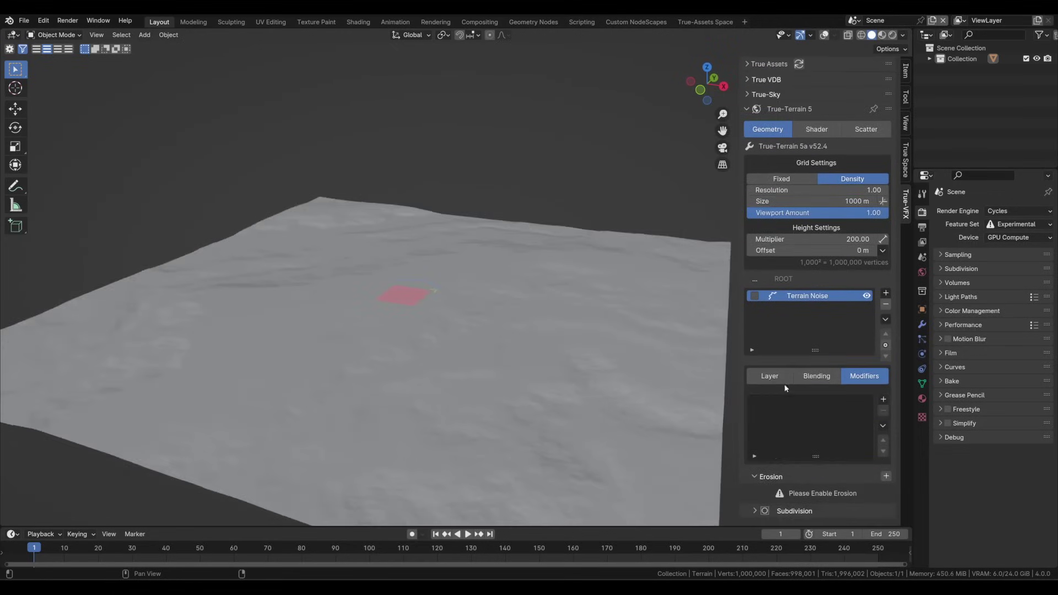
Step: Add a Flatten Area modifier to the Terrain Noise layer and start adjusting its Radius interactively
left_click(884, 398)
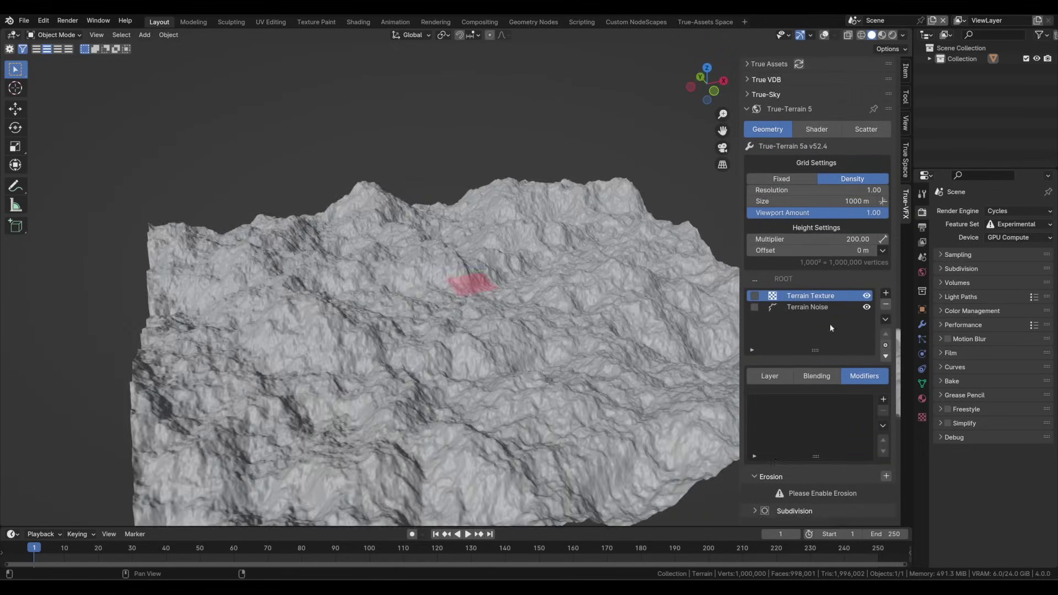
left_click(817, 373)
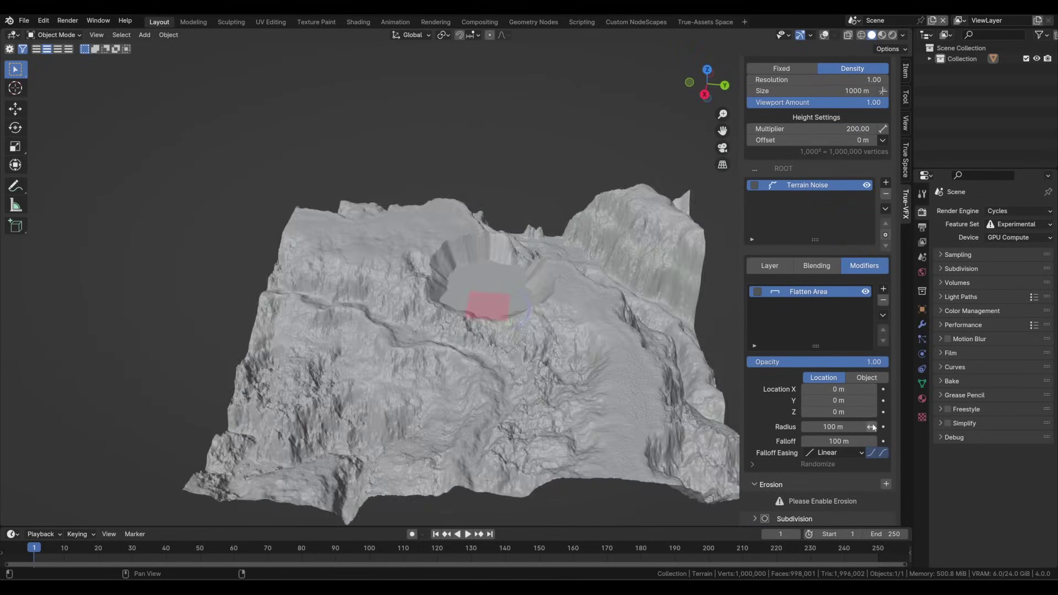
left_click(872, 427)
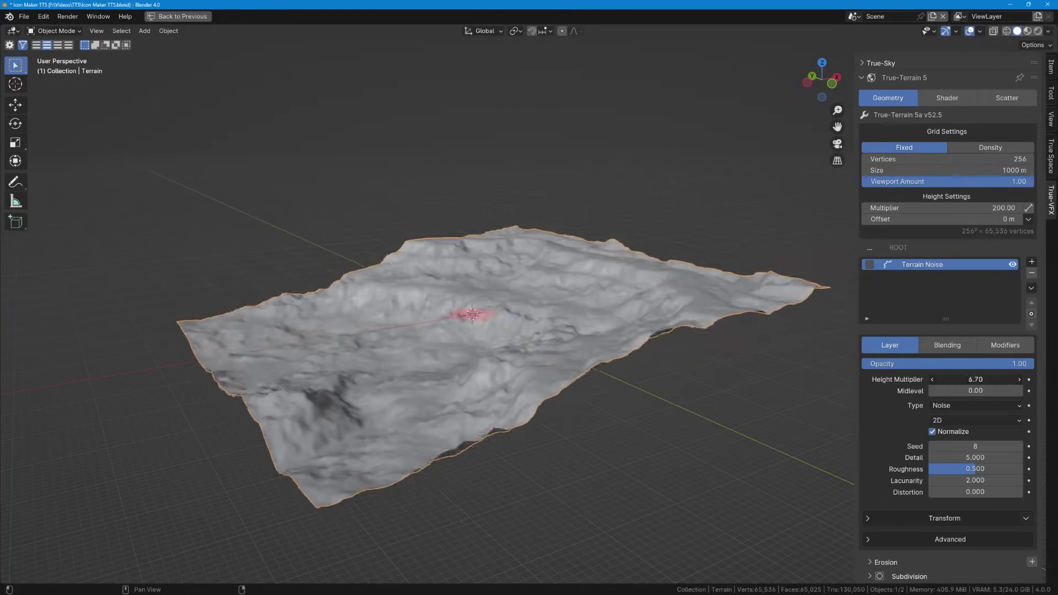
Step: Set the Terrain Noise layer's Height Multiplier to 5.20 and Roughness to 0.467
left_click_drag(484, 296, 508, 476)
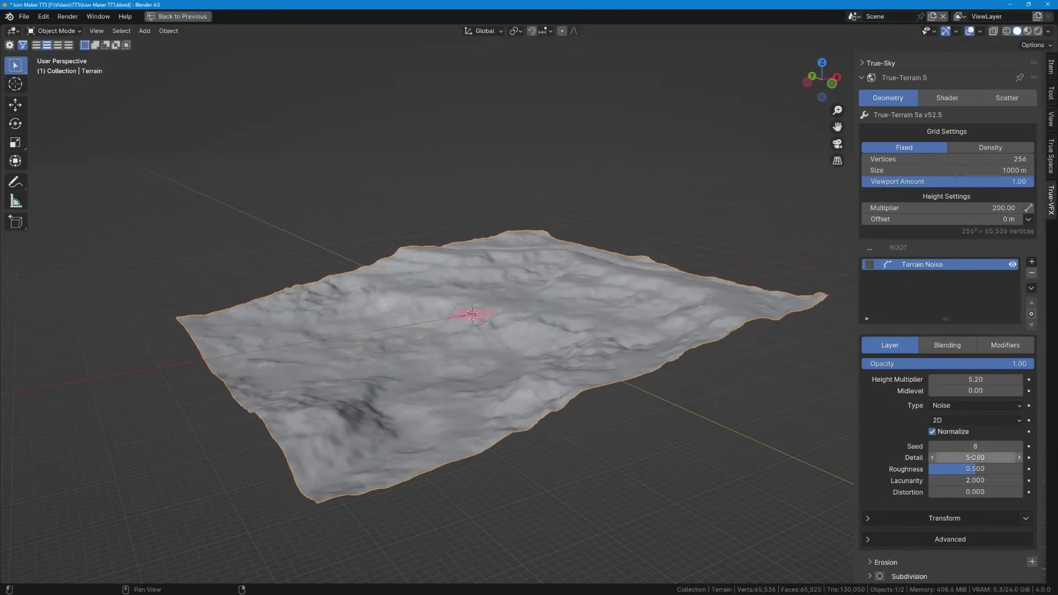
left_click_drag(973, 470, 969, 470)
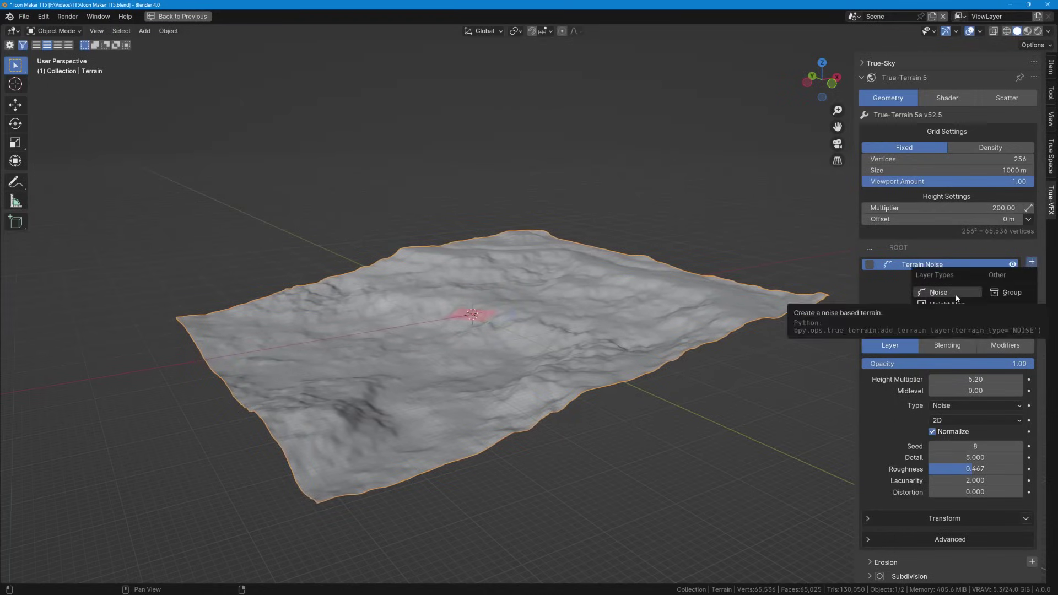
Step: Add a Texture layer above Terrain Noise and blend it with the Add operation at a Mix Factor of 0.15
left_click(943, 317)
scroll(951, 329, "up", 1)
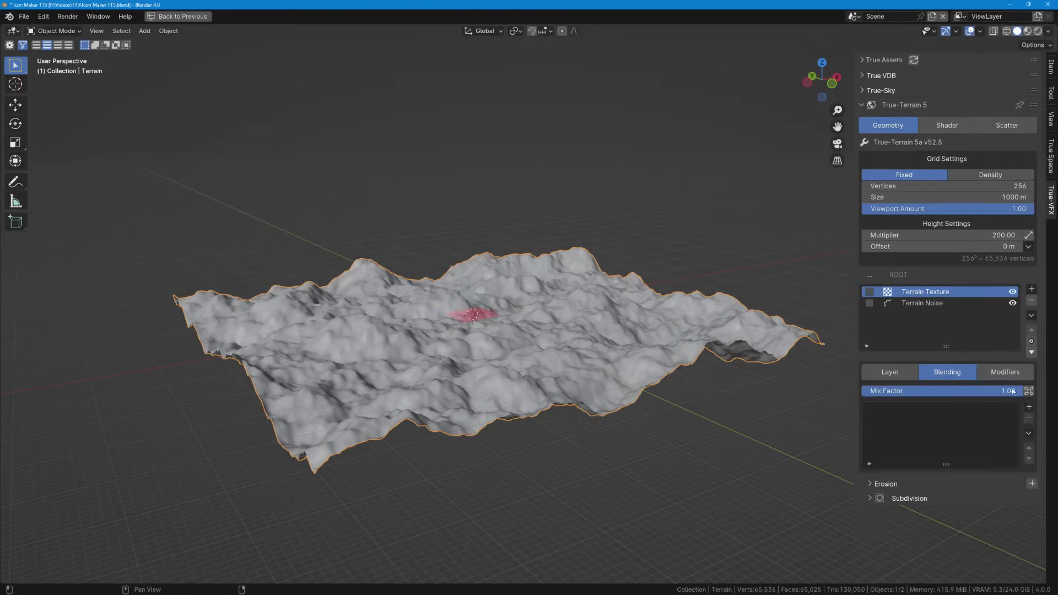
left_click(947, 372)
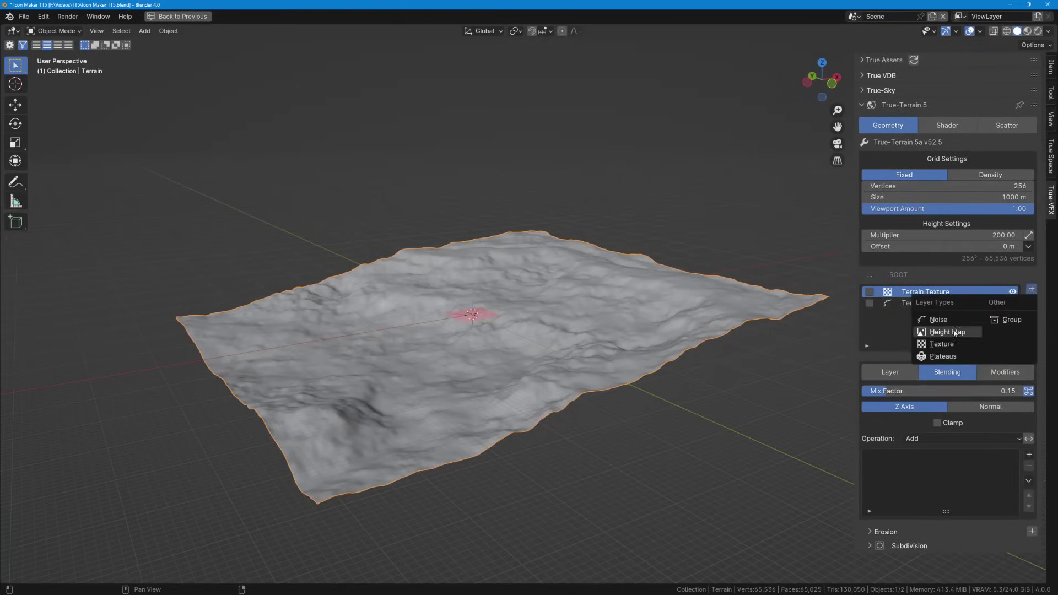
Step: Add a Height Map layer above Terrain Texture and change its heightmap to tVFX Grassland Crater 001
left_click(955, 332)
left_click(1027, 408)
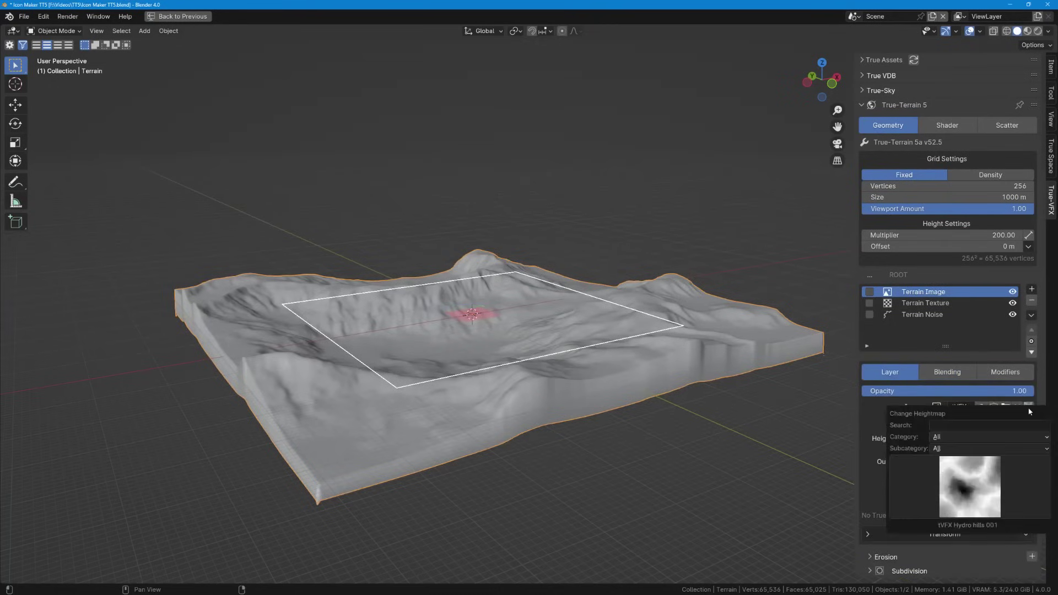
left_click(991, 489)
left_click(769, 353)
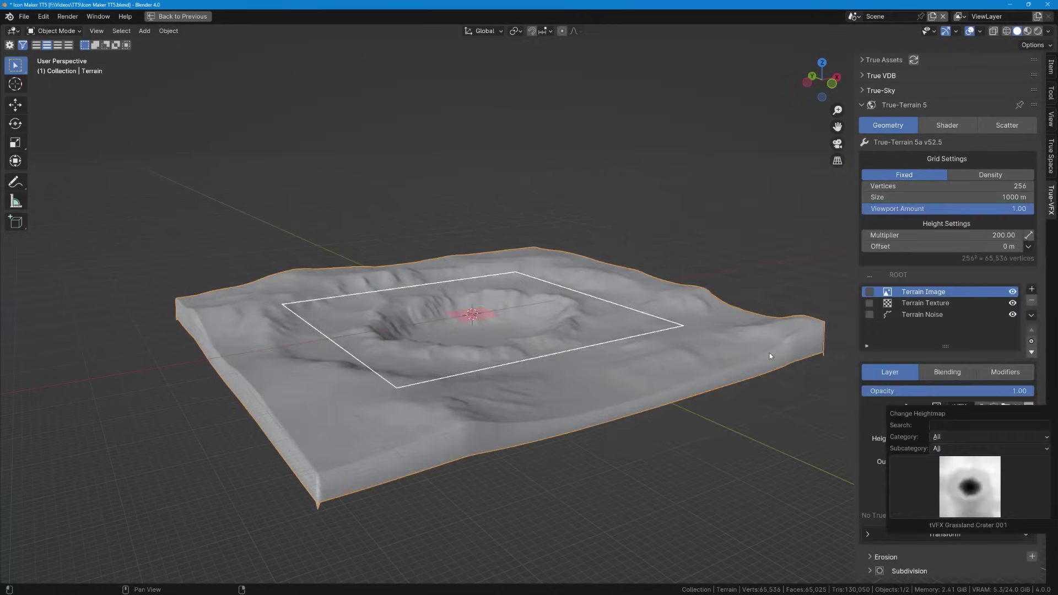
Step: Add a Zero Edge Border mask to the Terrain Image layer's blending
left_click(947, 372)
left_click(1029, 407)
left_click(915, 524)
scroll(962, 475, "down", 5)
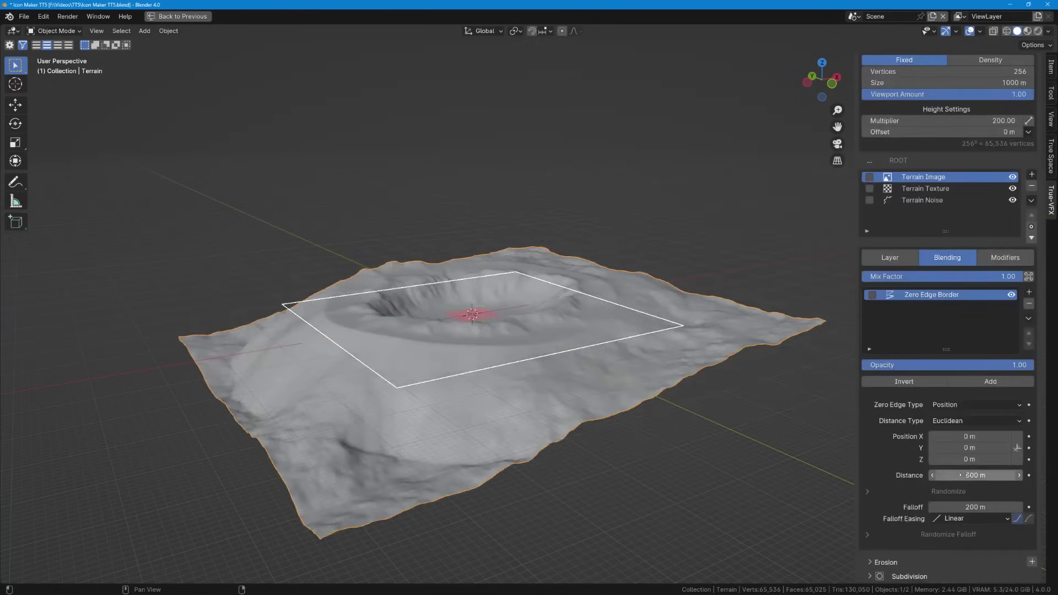
Step: Set the Zero Edge Border mask's Distance to 100 m and Falloff to 350 m
type("100")
key("Tab")
type("3")
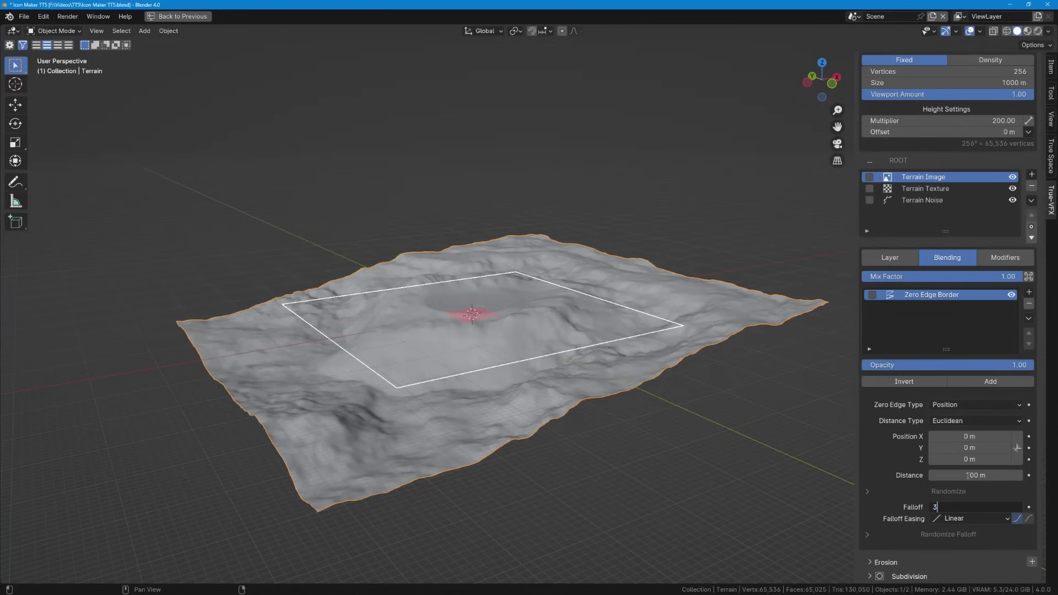
type("50")
key("Return")
Step: Set the mask's Falloff Easing to Custom and show its editable falloff curve
left_click(960, 505)
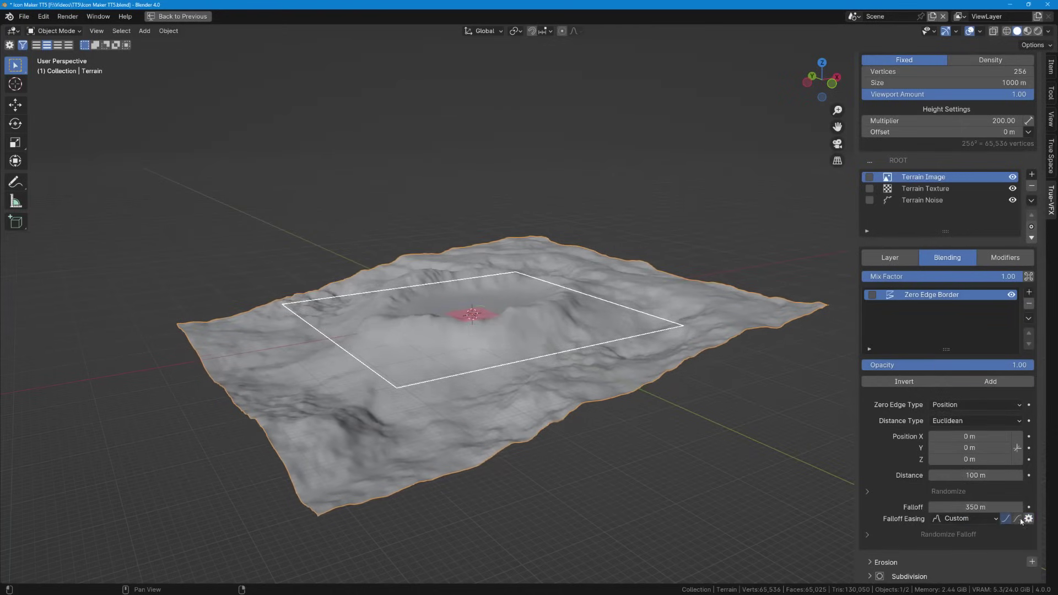
scroll(992, 540, "down", 5)
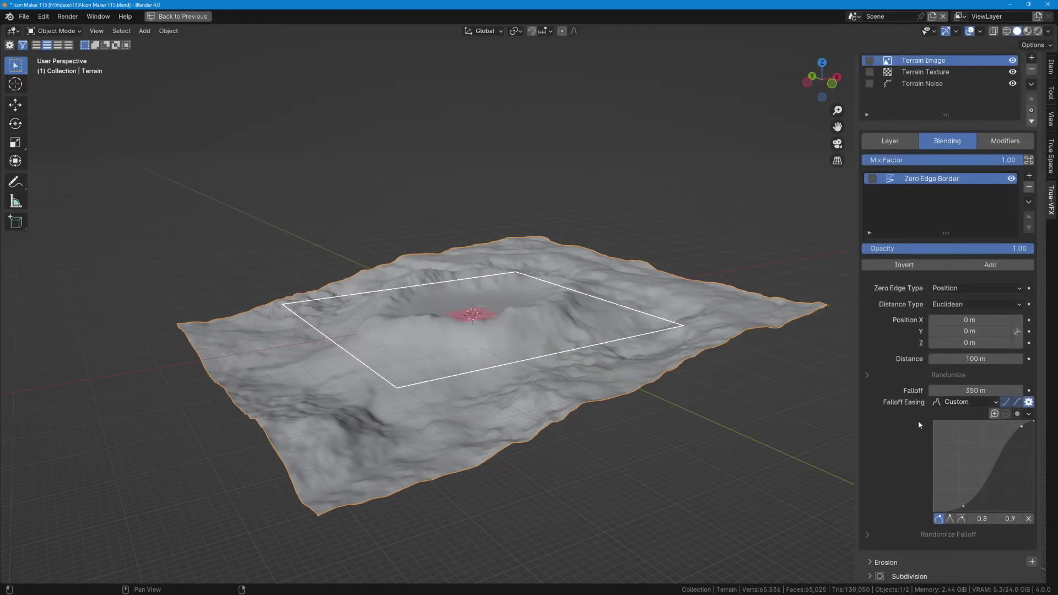
scroll(880, 396, "up", 4)
scroll(884, 409, "down", 4)
Step: Randomize the mask's distance with Circular at Amount 0.793, and its falloff with Normal at Amount 0.598, adjusting the falloff Scale
left_click(887, 375)
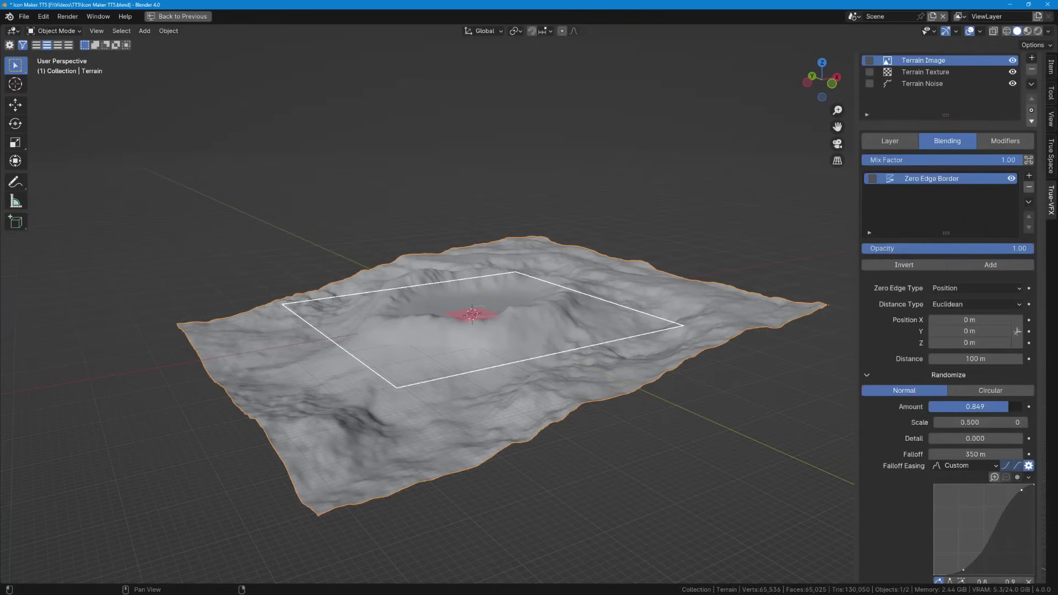
scroll(887, 503, "down", 4)
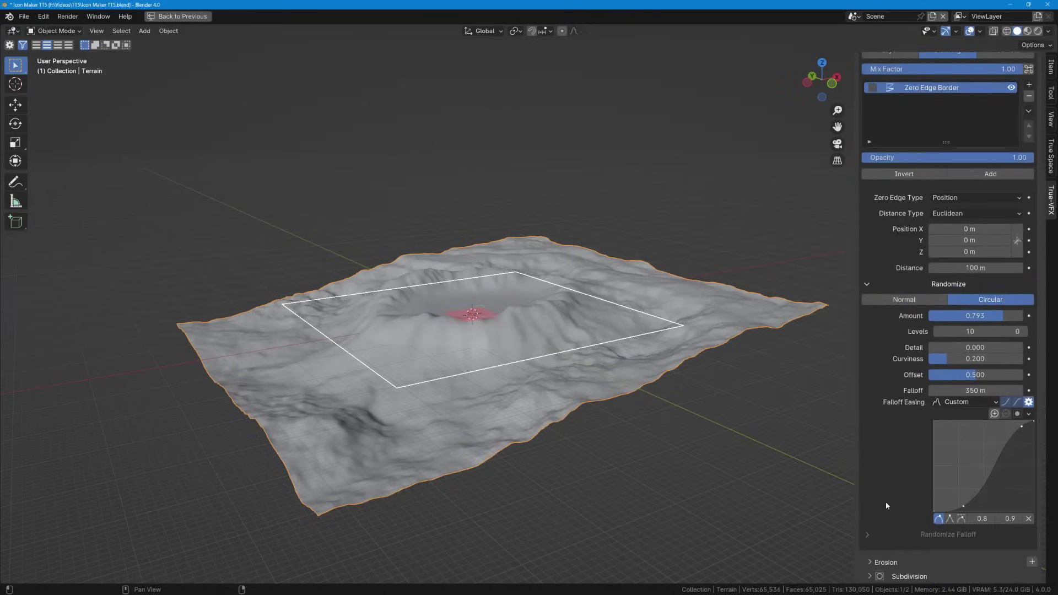
left_click(878, 535)
scroll(958, 497, "down", 3)
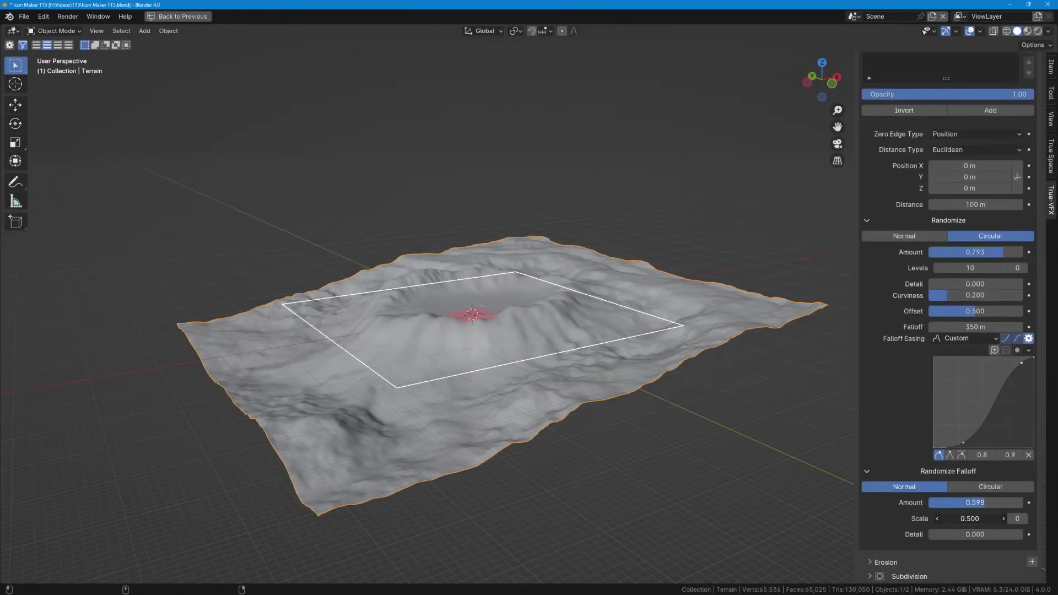
left_click_drag(970, 519, 992, 519)
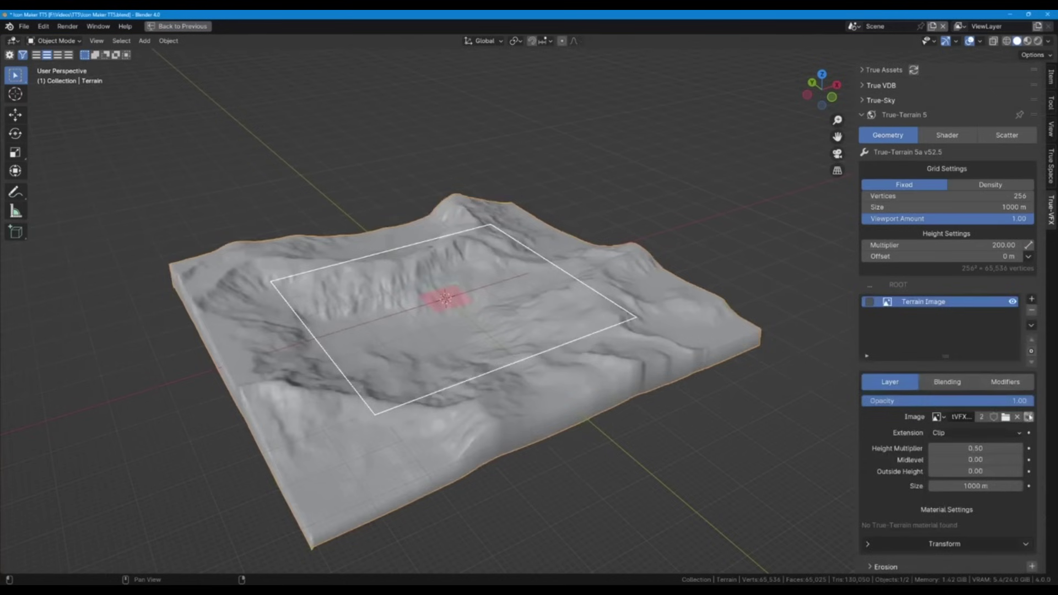
Step: Try several library heightmaps on the Terrain Image layer, including tVFX Eroded Hills 01 and tVFX Canyons 001
left_click(1029, 417)
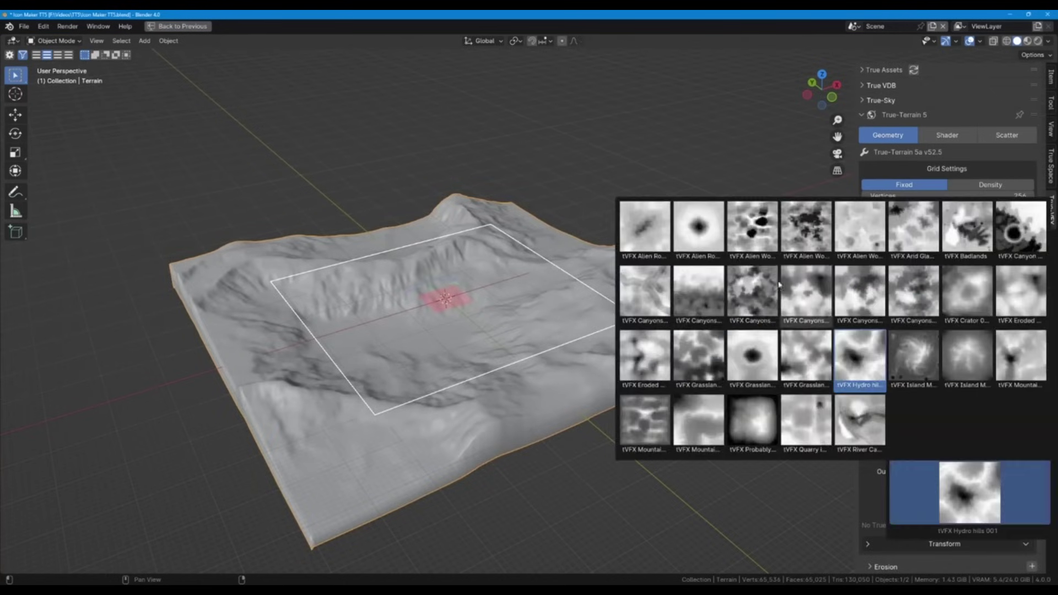
left_click(1008, 333)
left_click(1007, 333)
left_click(1008, 333)
left_click(970, 492)
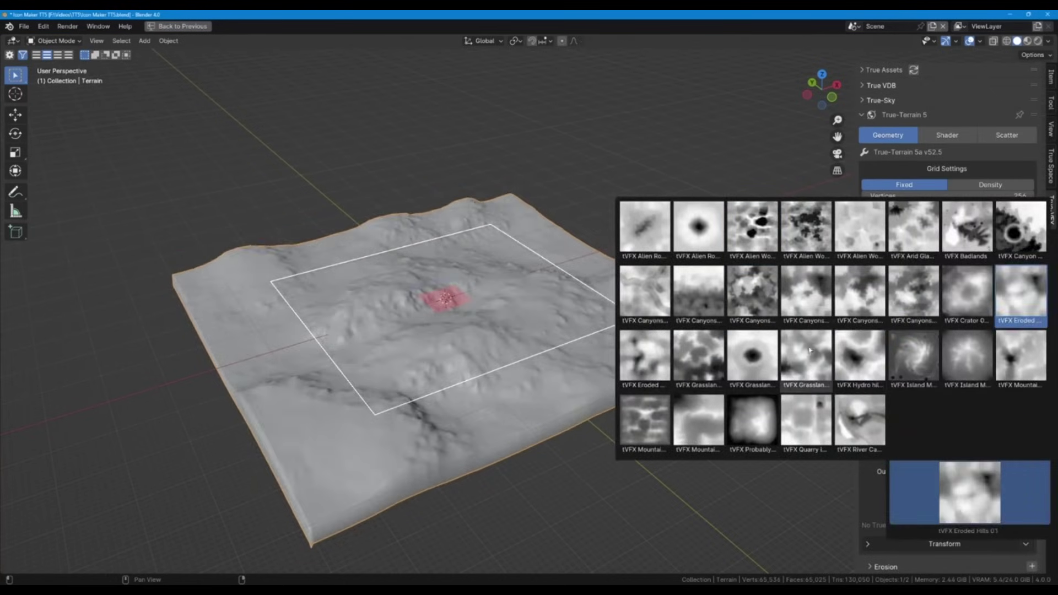
left_click(806, 361)
left_click(913, 361)
left_click(968, 361)
left_click(645, 292)
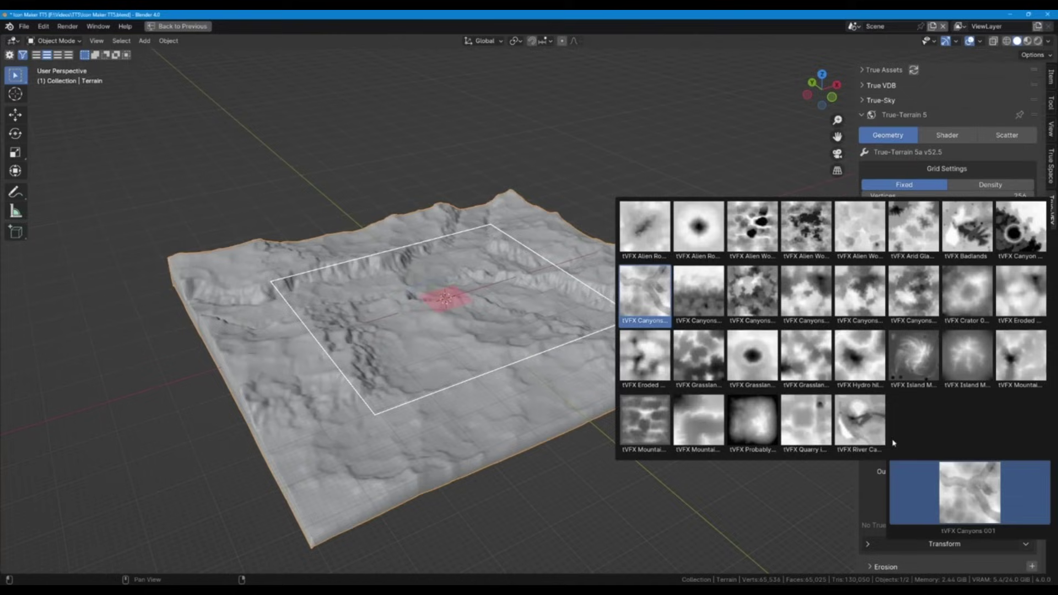
left_click(646, 422)
left_click(694, 237)
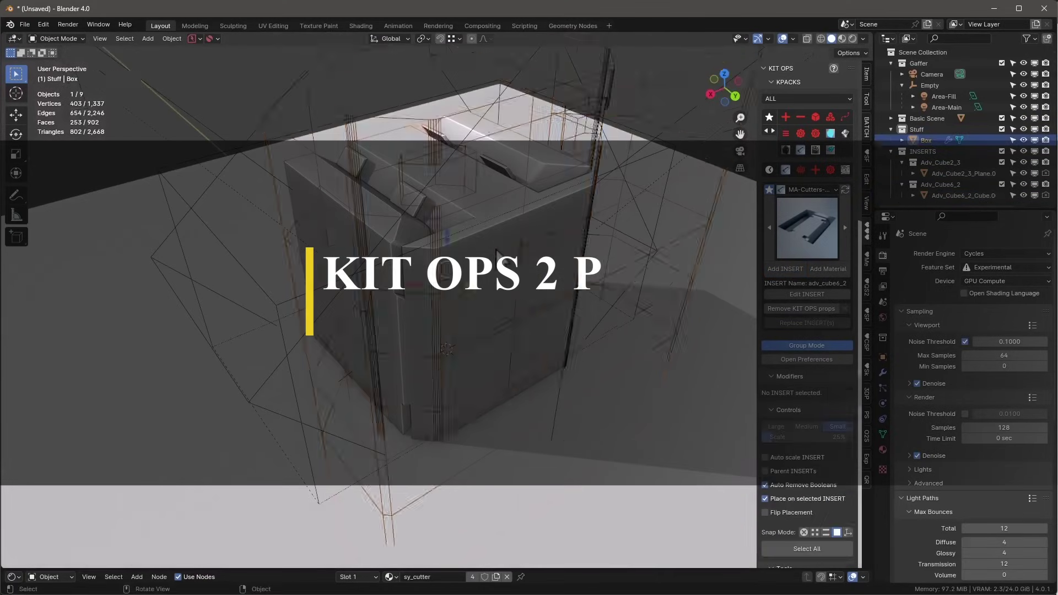
Step: Place the chamfered cube cutter INSERT on the box's side face, resize it and adjust its height along Z
left_click(797, 272)
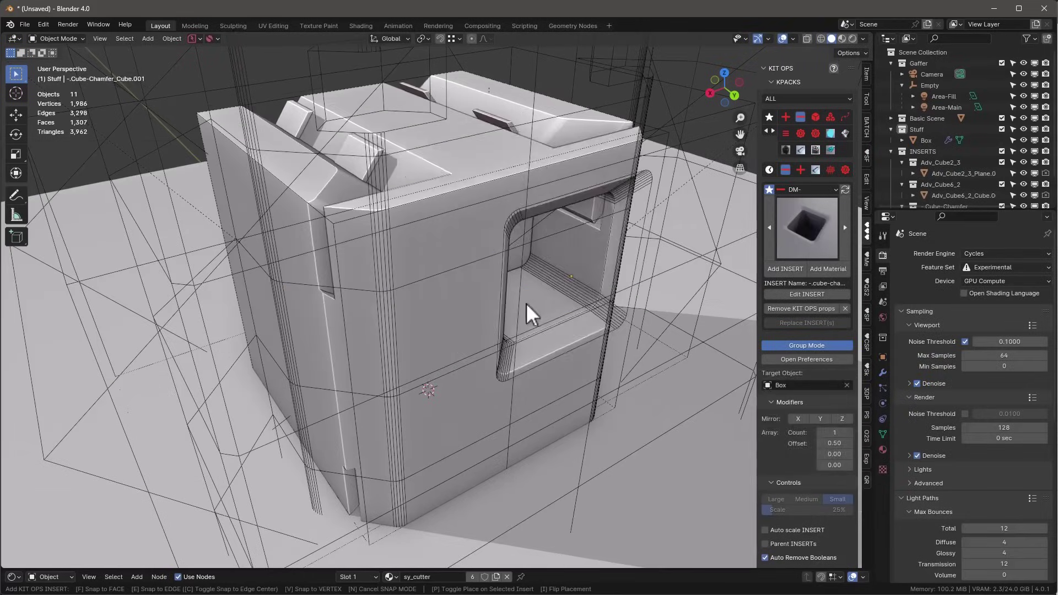
key("s")
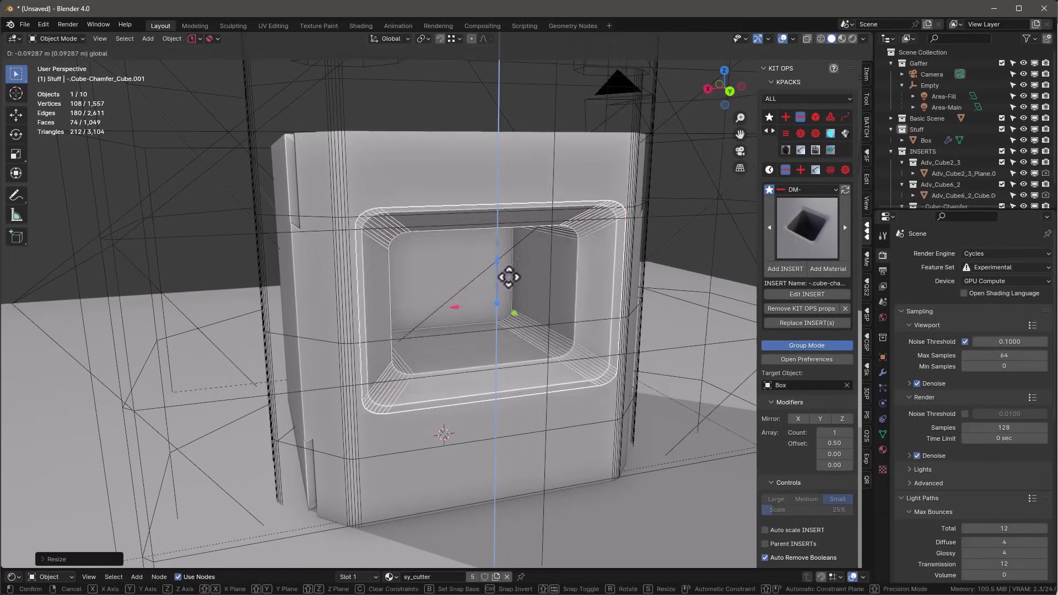
left_click(498, 254)
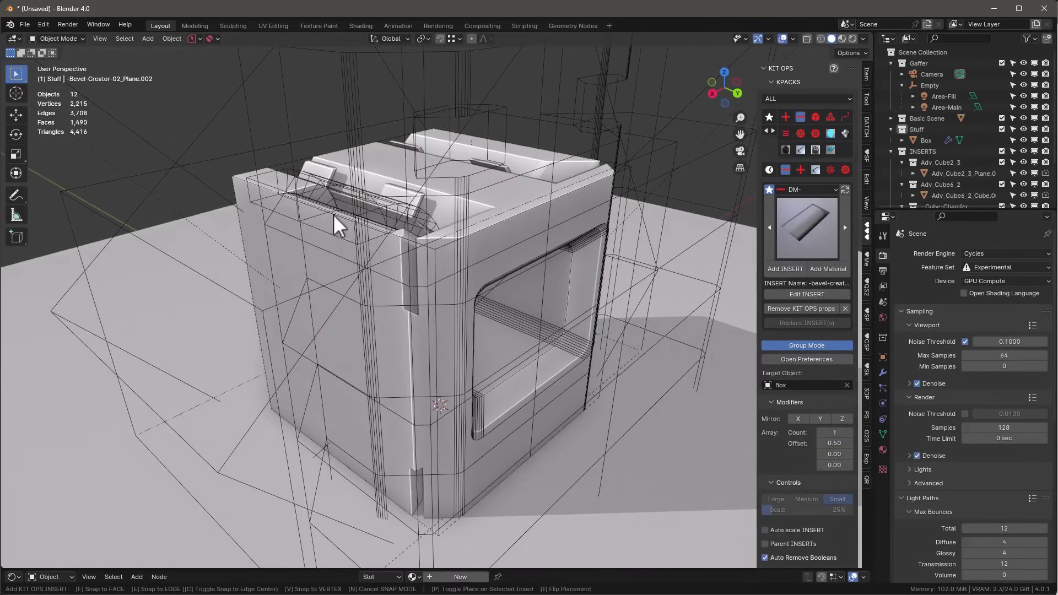
Step: Snap the Bevel-Creator-02 cutter INSERT onto the box's upper edge and move it into position
left_click(329, 218)
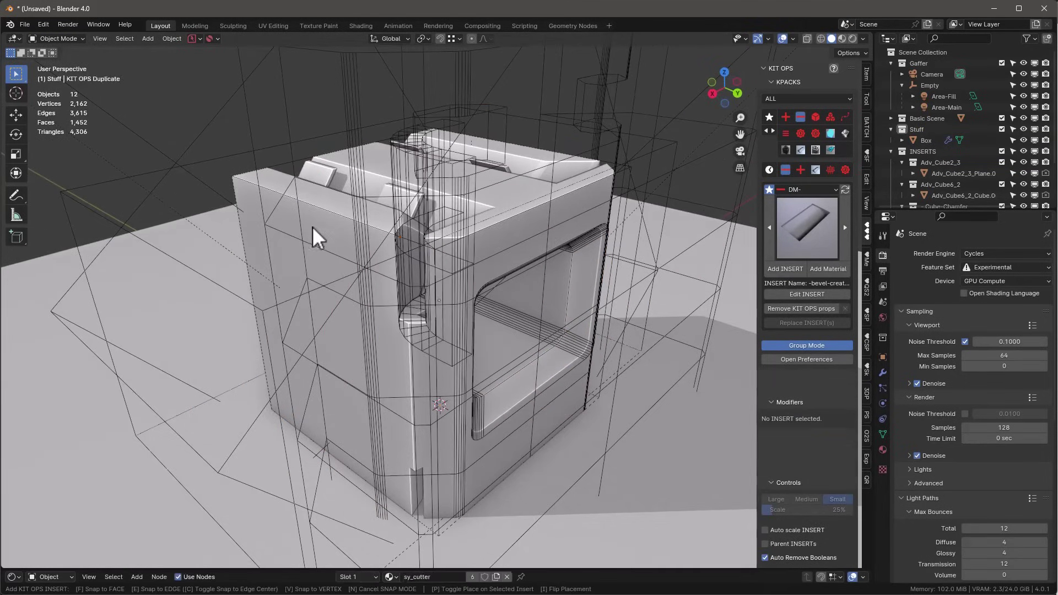
left_click(316, 214)
key("KP_Decimal")
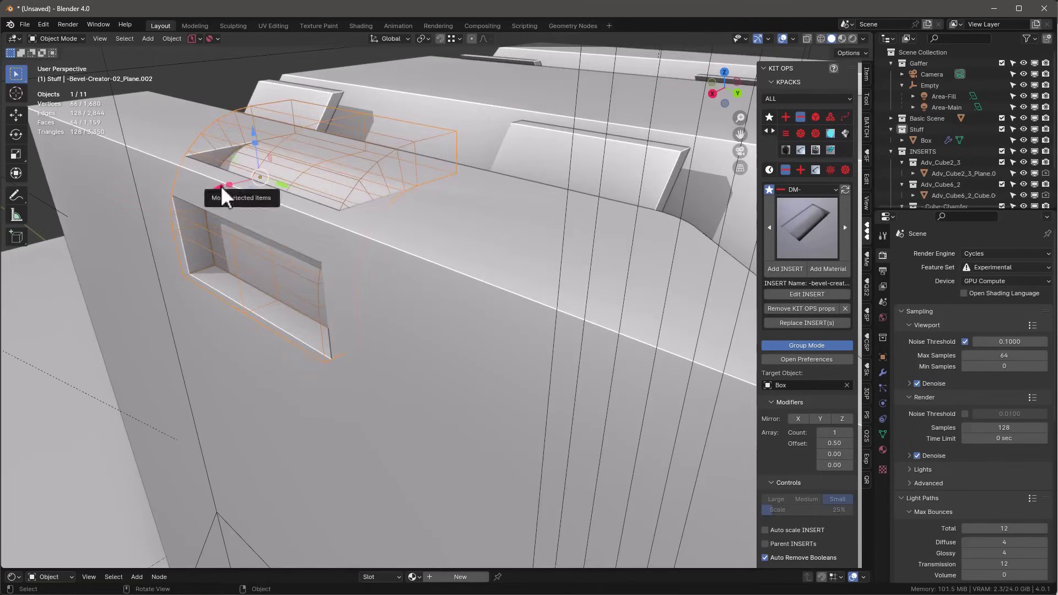
key("g")
left_click(193, 206)
Step: Stretch the bevel cutter along Y to about 2.7 times its length and mirror it across X
middle_click_drag(192, 206, 288, 253)
key("s")
key("y")
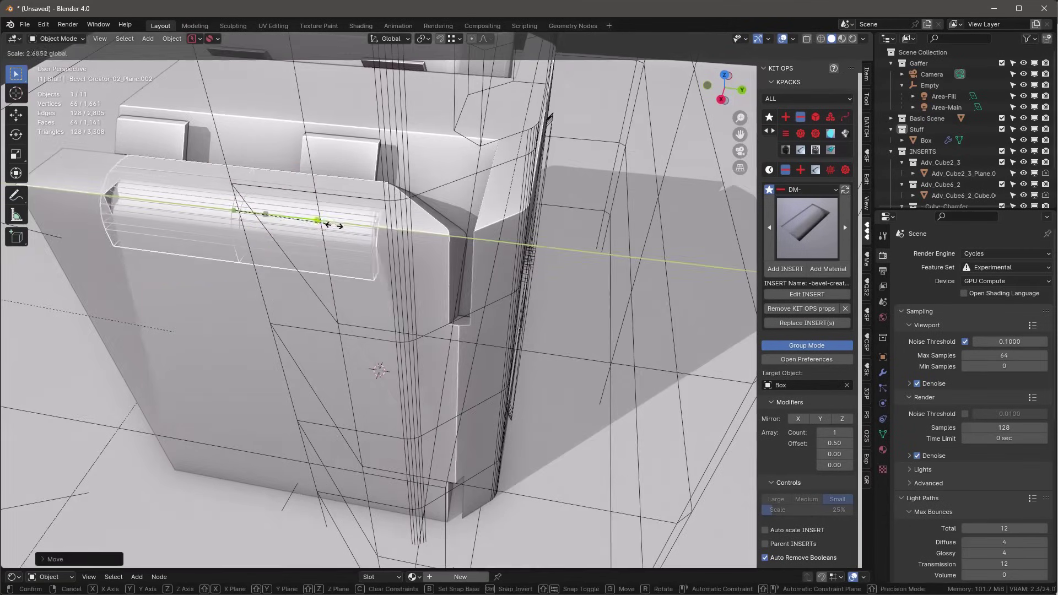
left_click(281, 231)
left_click(798, 419)
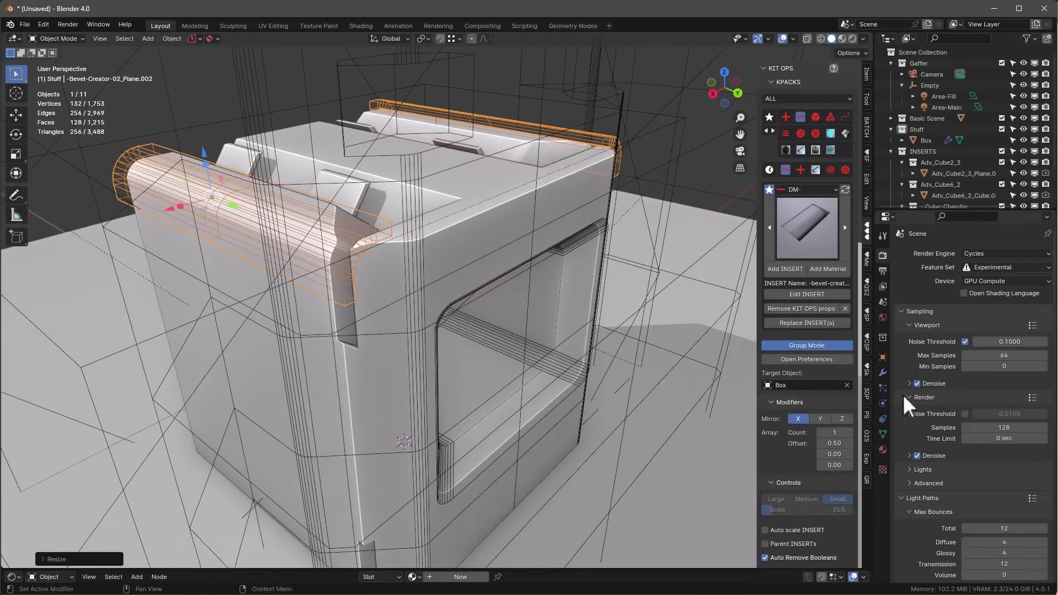
left_click(883, 372)
Step: Move the Adv_Cube6_2 cutter along Y and reposition the Adv_Cube2_3 cutter on the box's top
middle_click_drag(494, 156, 437, 189)
left_click(632, 358)
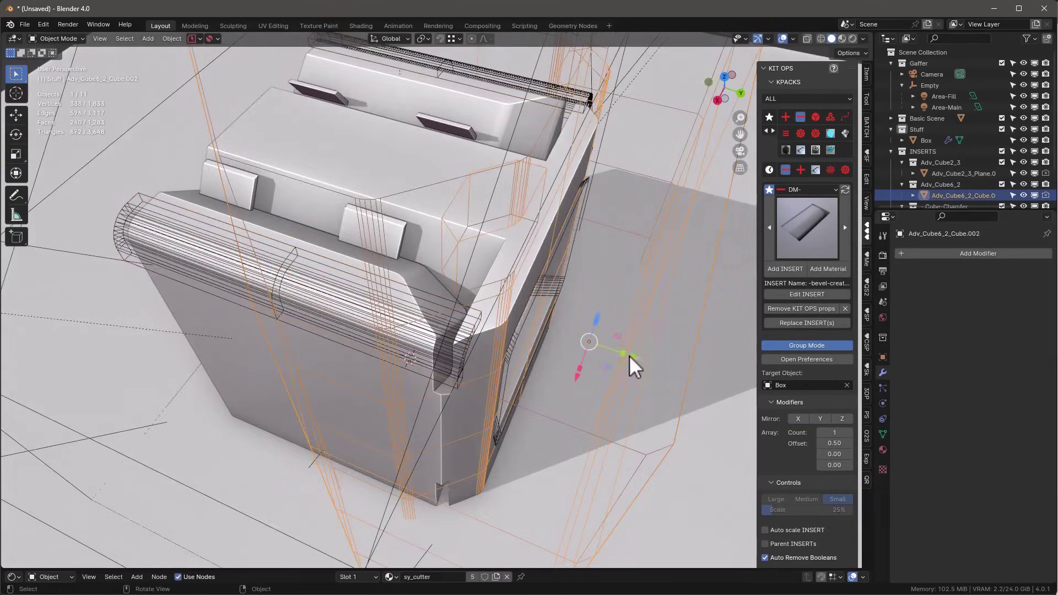
key("g")
key("y")
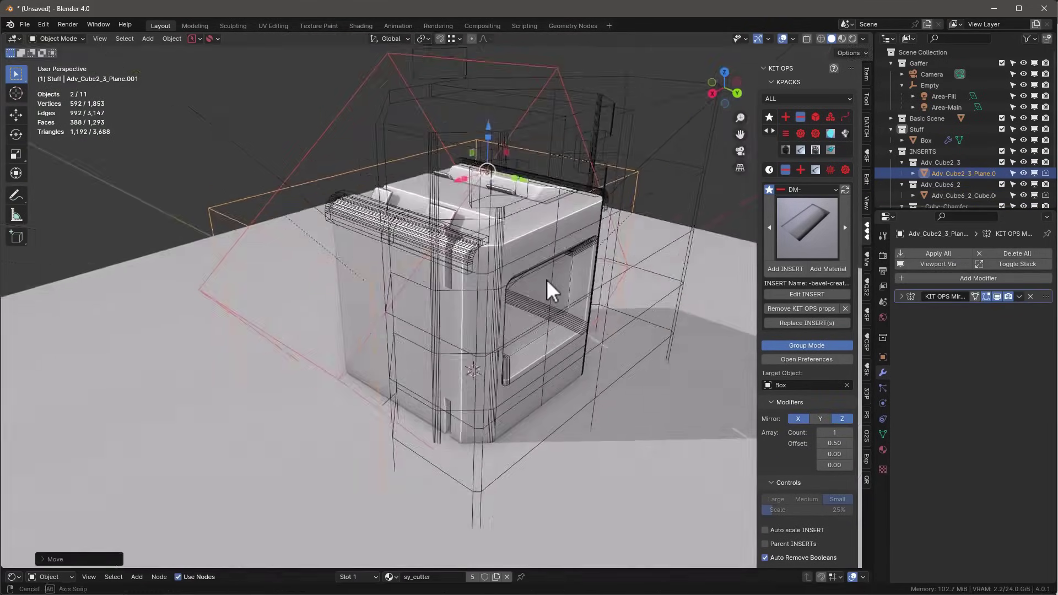
middle_click_drag(549, 288, 495, 194)
left_click(495, 194)
Step: Apply the object transform of the chamfered window cutter and move it along Z
left_click(357, 259)
key("ctrl+a")
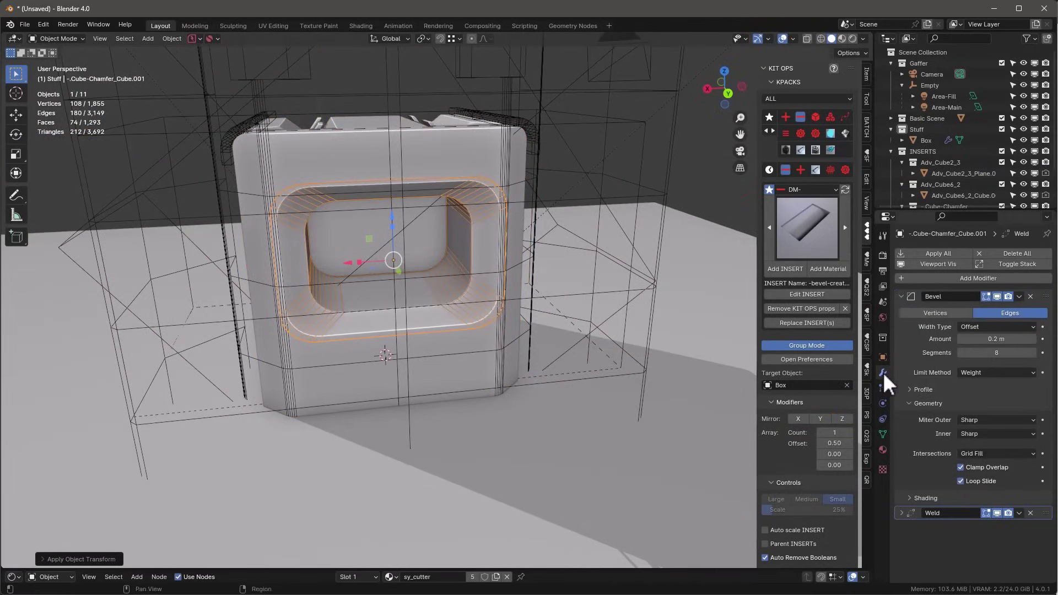
scroll(1001, 353, "up", 4, "ctrl")
key("ctrl+a")
left_click(385, 237)
key("g")
key("z")
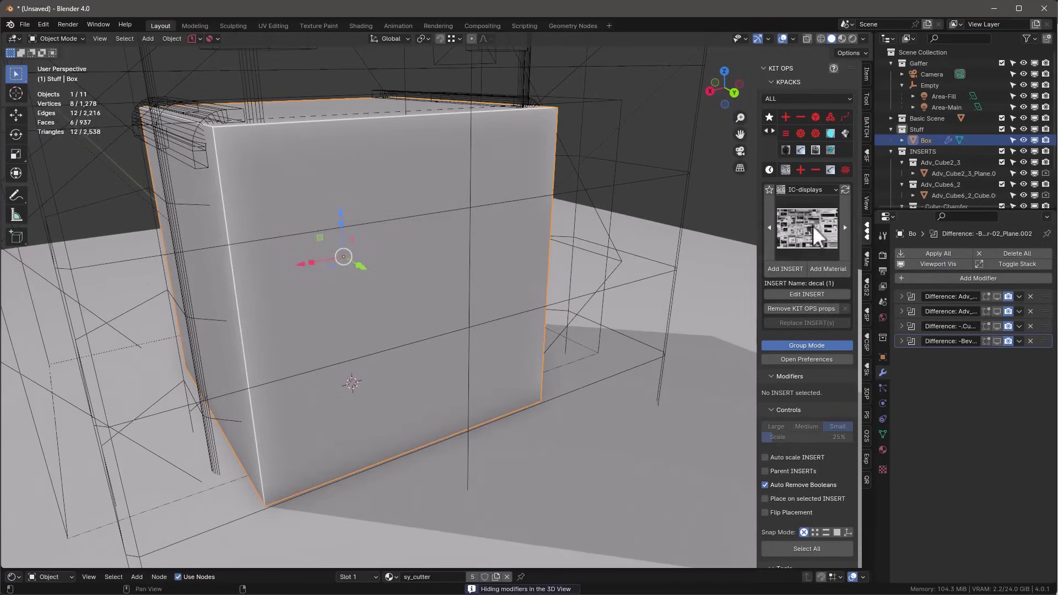
Step: Place the decal (1) INSERT from IC-displays on the box's front face and select the box
left_click(785, 269)
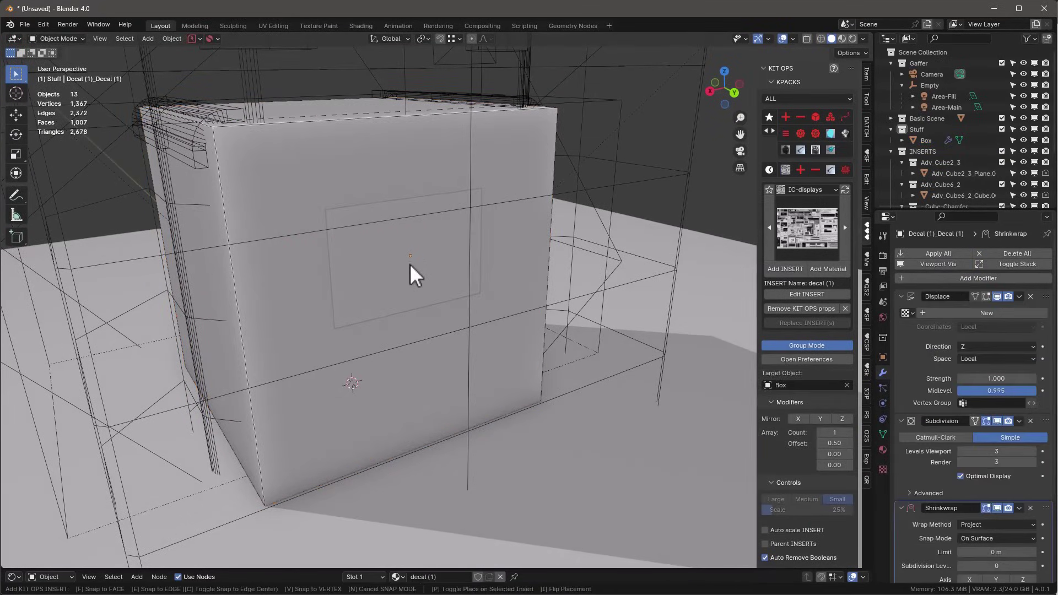
left_click(412, 263)
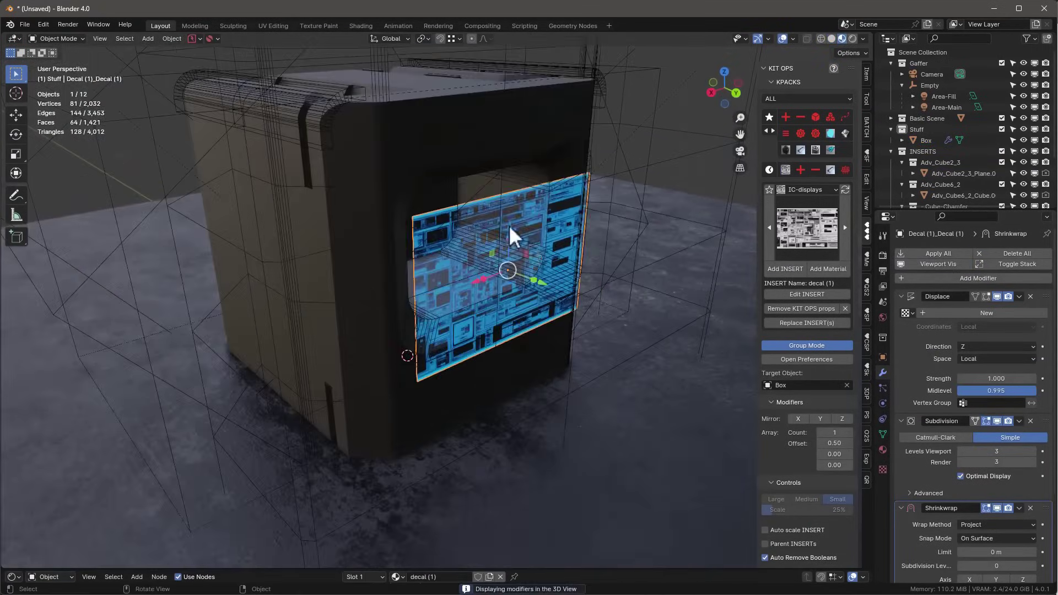
left_click(564, 204)
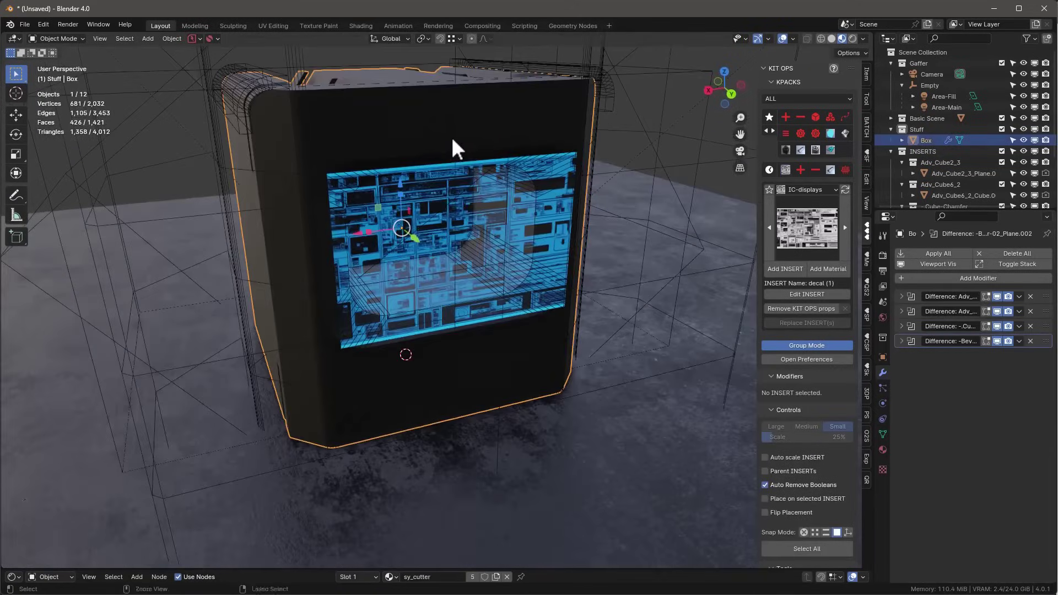
Step: Add a plane, stand it upright over the display recess and pick another INSERT from the library
key("shift+a")
mouse_move(454, 147)
left_click(540, 150)
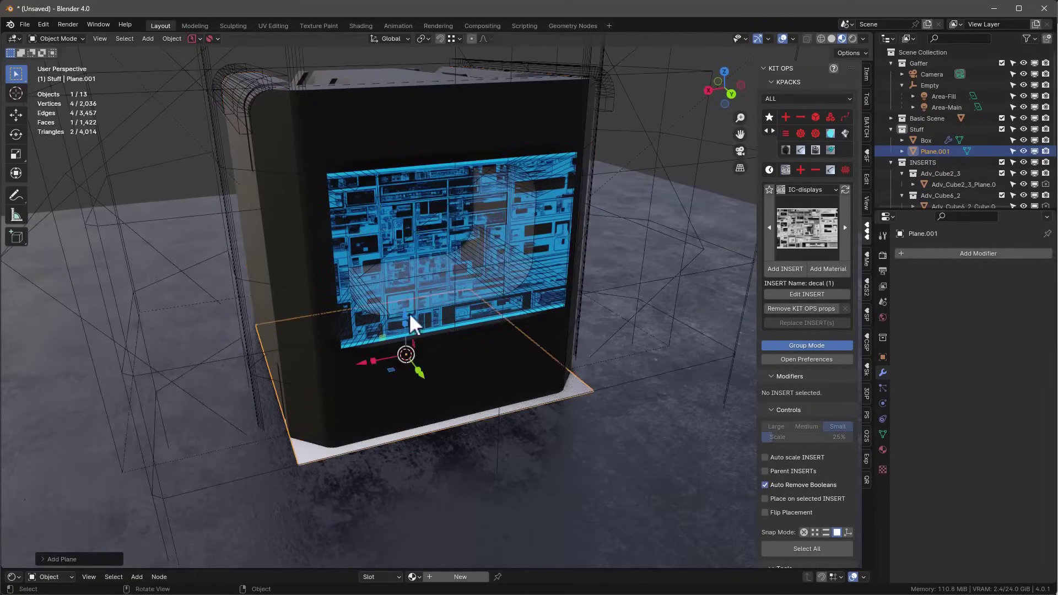
key("r")
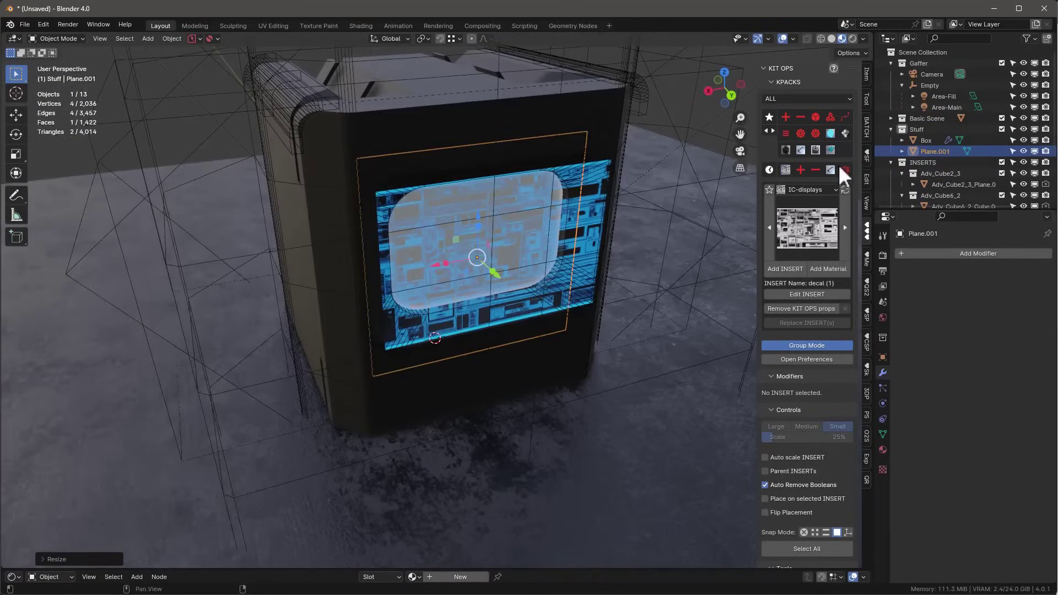
left_click(807, 227)
left_click(638, 302)
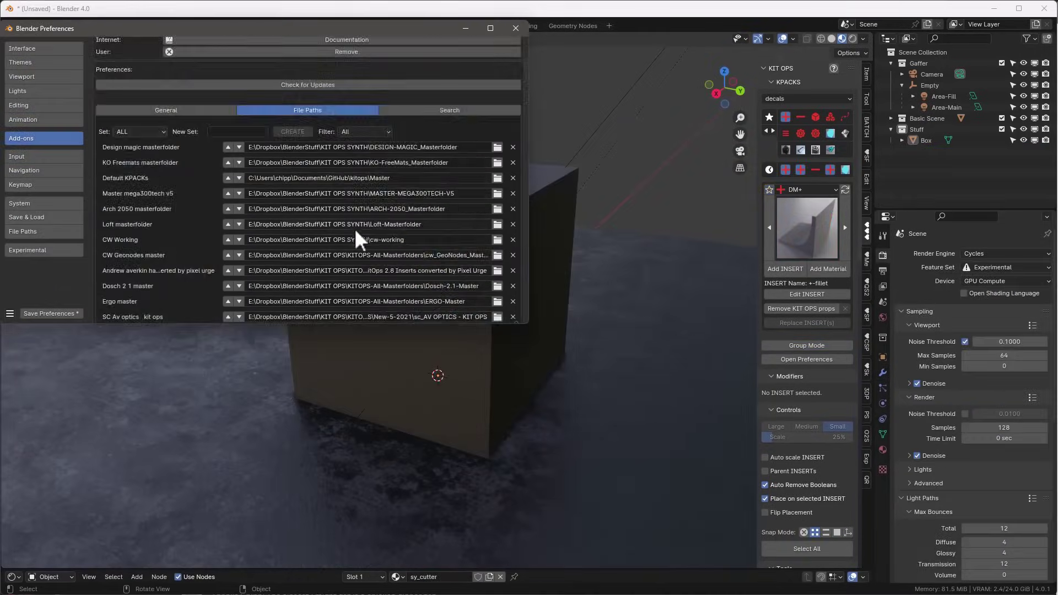
Step: Show the sci-box folder set in the KIT OPS file paths and examine which masterfolders it includes
scroll(355, 228, "down", 2)
scroll(369, 217, "up", 2)
left_click(141, 109)
left_click(138, 149)
scroll(230, 177, "down", 3)
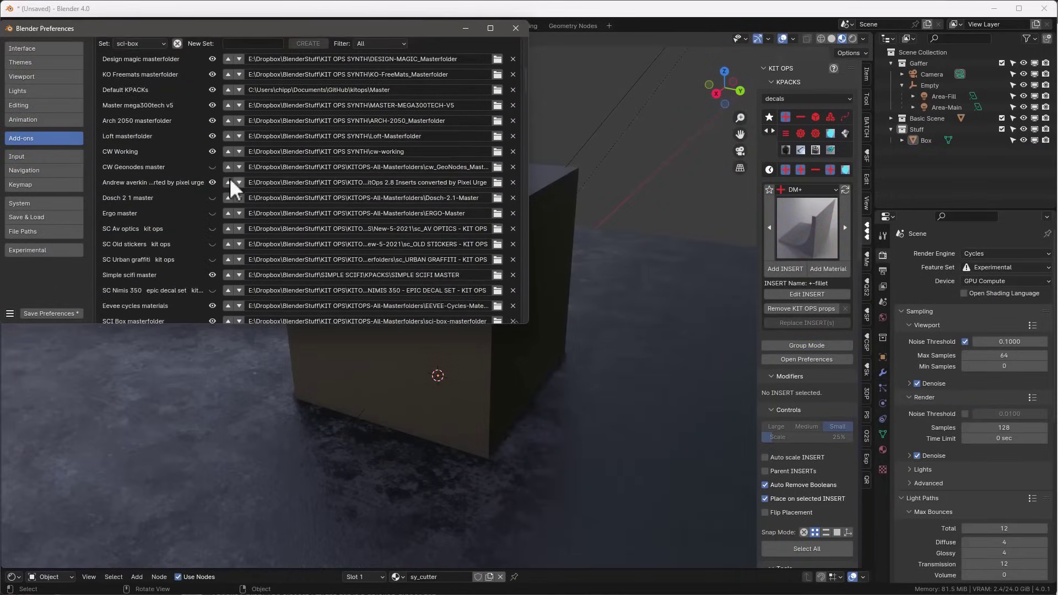
Step: Switch the KIT OPS folder set to materials and browse its KO-Emissive KPACK
scroll(230, 177, "up", 4)
scroll(295, 180, "down", 5)
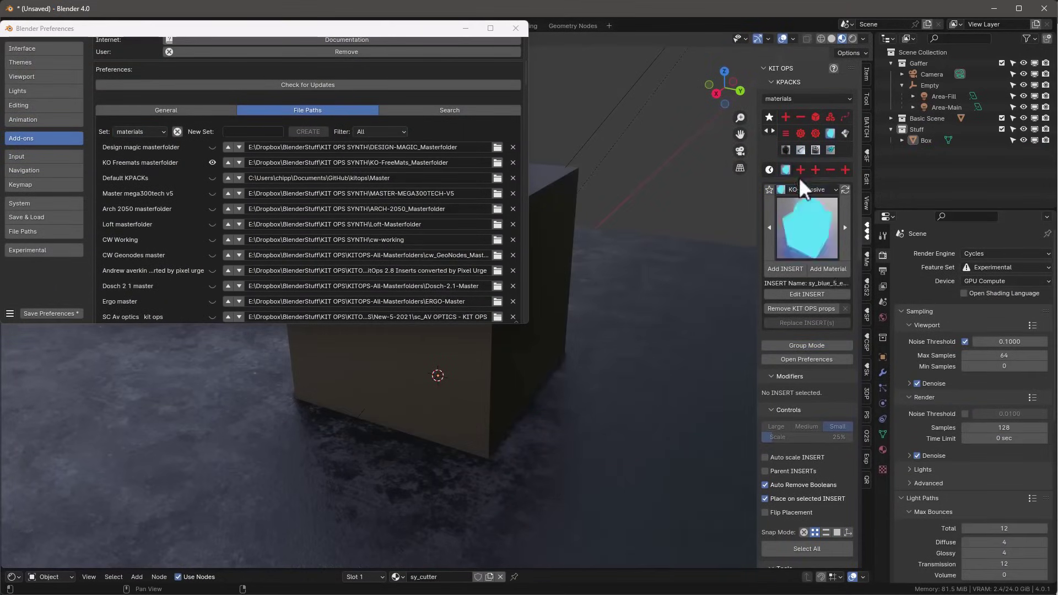
left_click(803, 189)
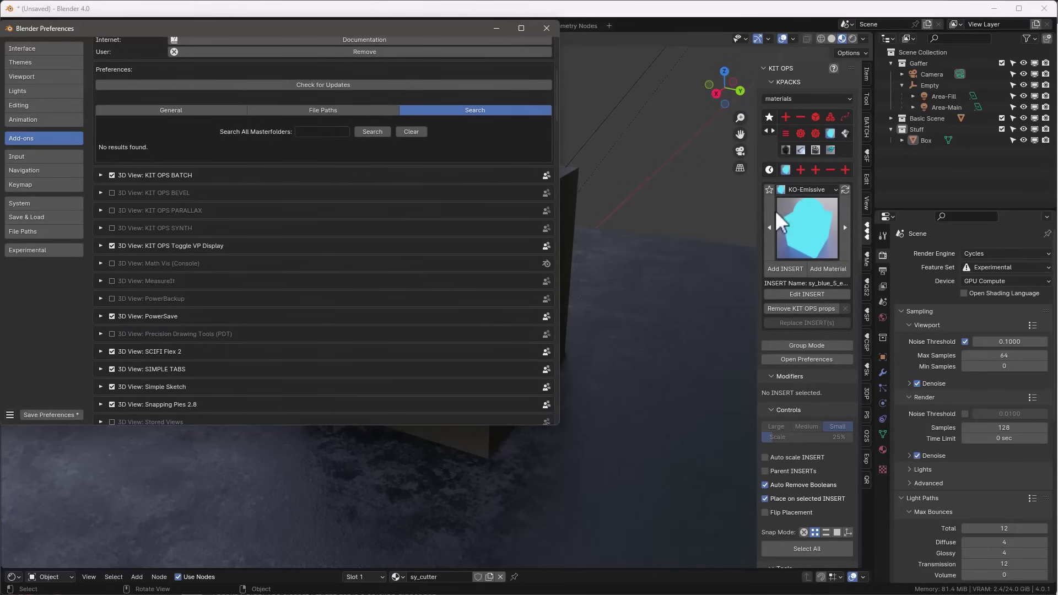
Step: Search all KIT OPS masterfolders for "display" and look through the listed INSERT files
key("Return")
scroll(406, 146, "down", 1)
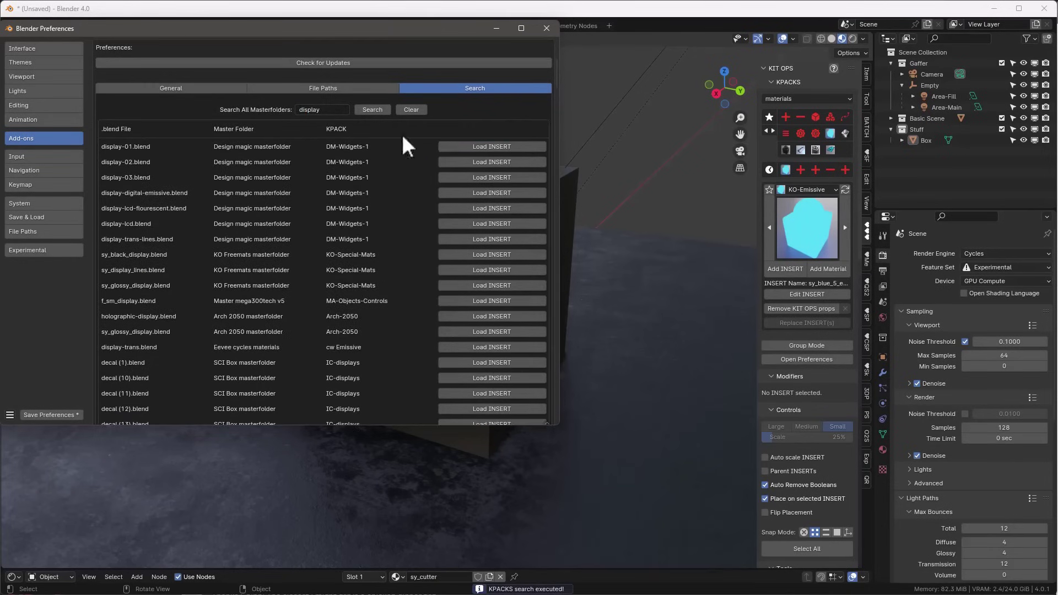
Step: Load several decal INSERTs, including decal (14) and decal (29) of the IC-displays KPACK, from the display search results
scroll(499, 358, "down", 5)
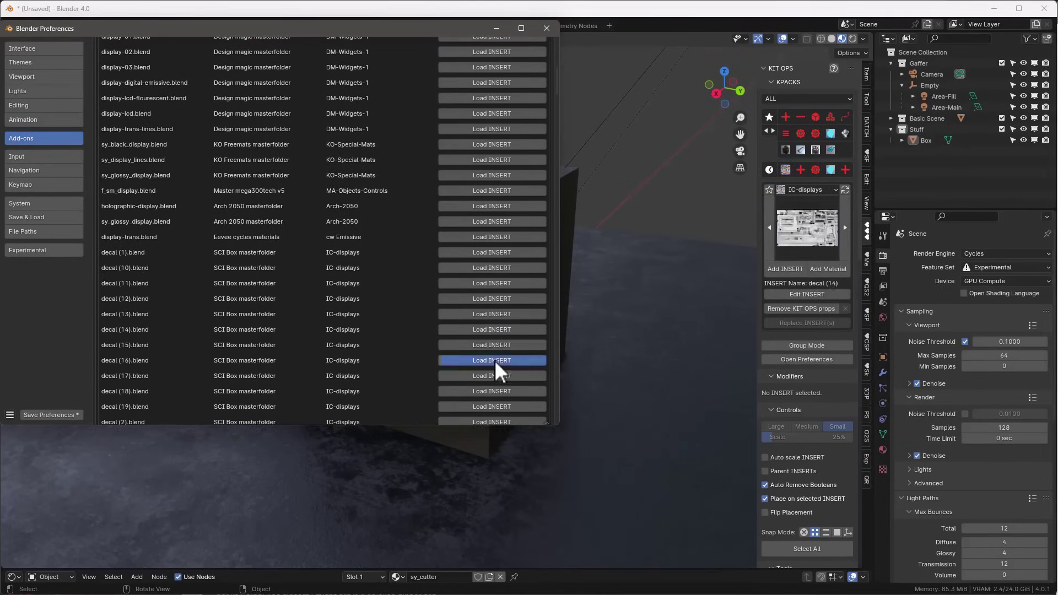
left_click(494, 360)
scroll(496, 325, "down", 6)
scroll(489, 341, "down", 4)
left_click(492, 355)
scroll(494, 370, "down", 7)
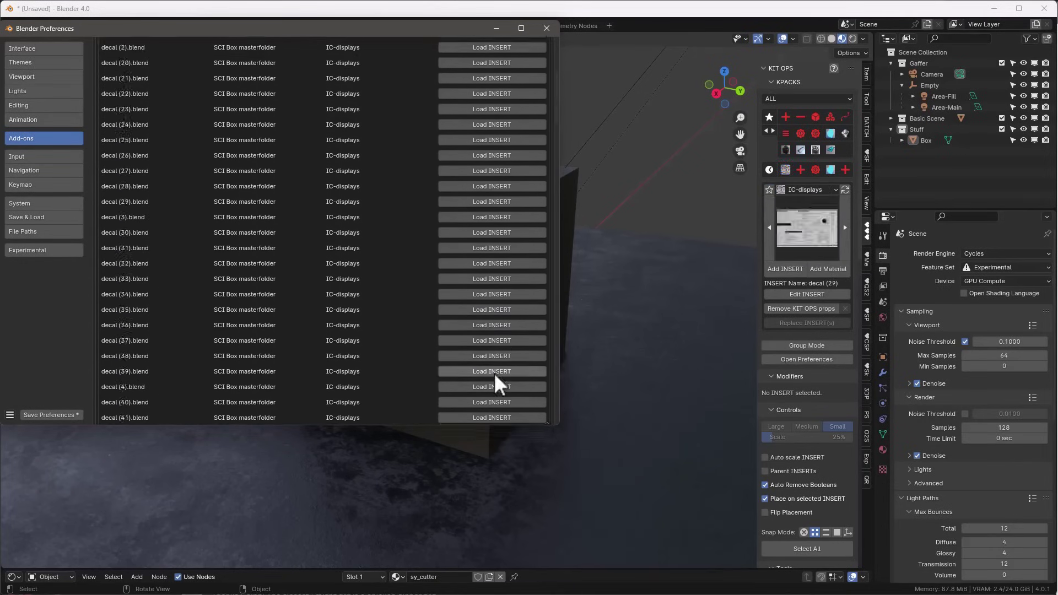
Step: Load the holographic-display INSERT of the Arch-2050 KPACK from the search results and close the preferences
left_click(526, 202)
scroll(500, 236, "up", 20)
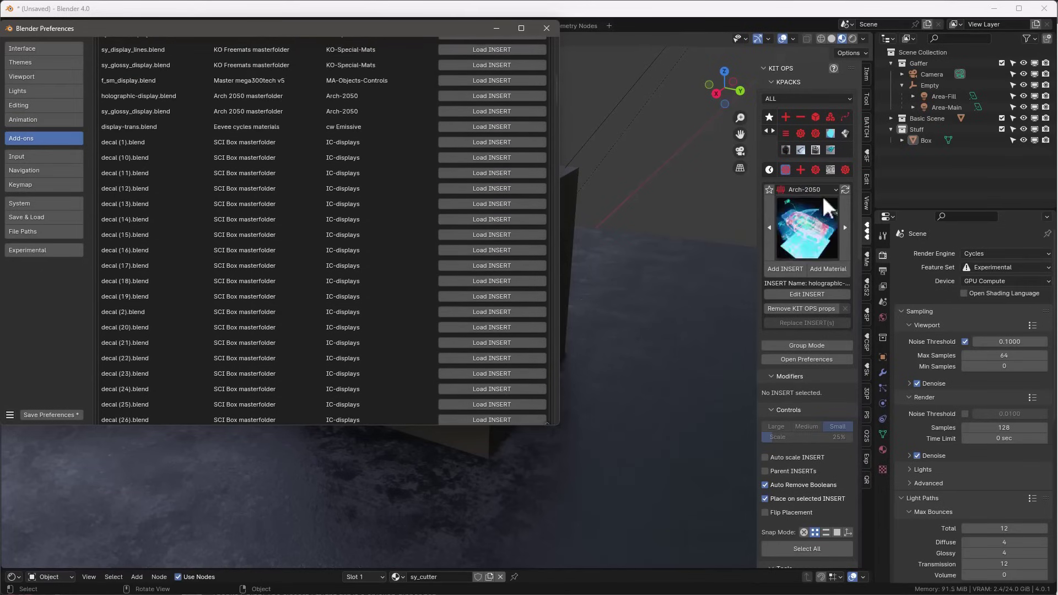
left_click(824, 200)
left_click(816, 219)
left_click(546, 28)
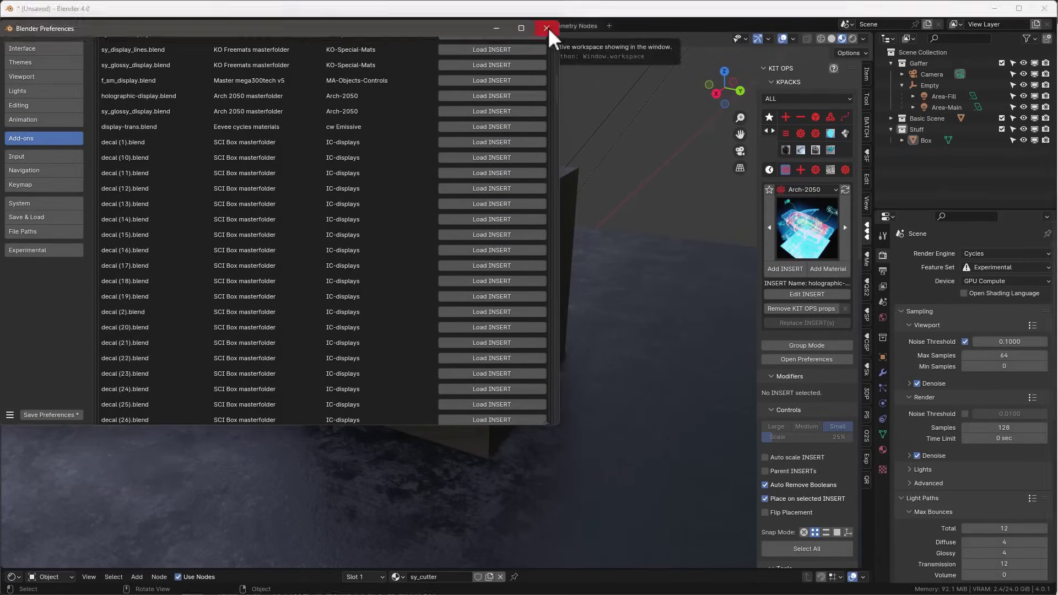
Step: Place the adv_cube2_3 cutter from the MA-Cutters-Medium KPACK on the front edge of the box's upper face
left_click(805, 189)
left_click(156, 423)
left_click(537, 273)
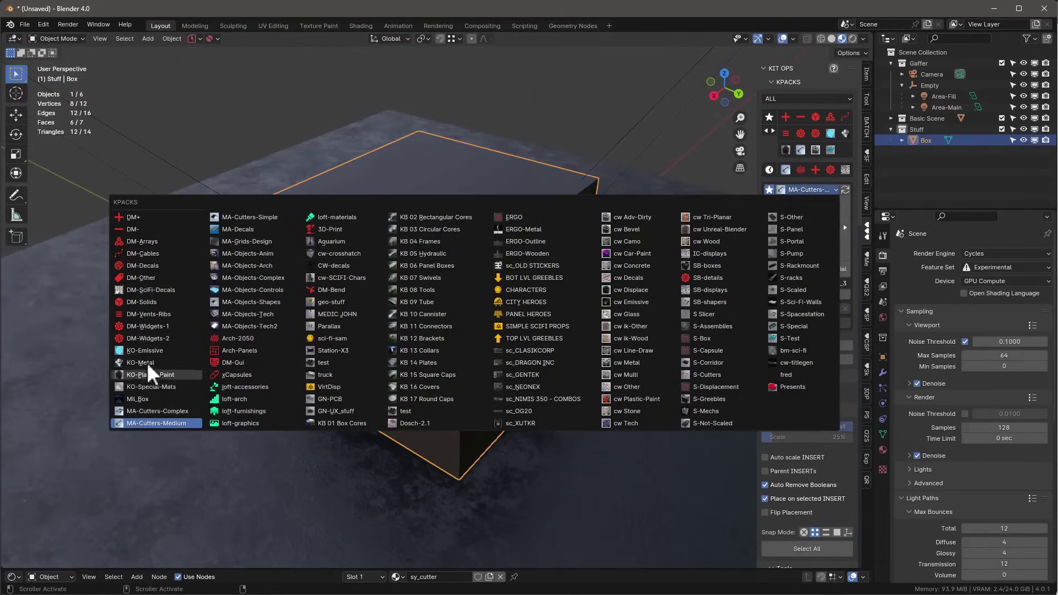
left_click(158, 423)
left_click(799, 237)
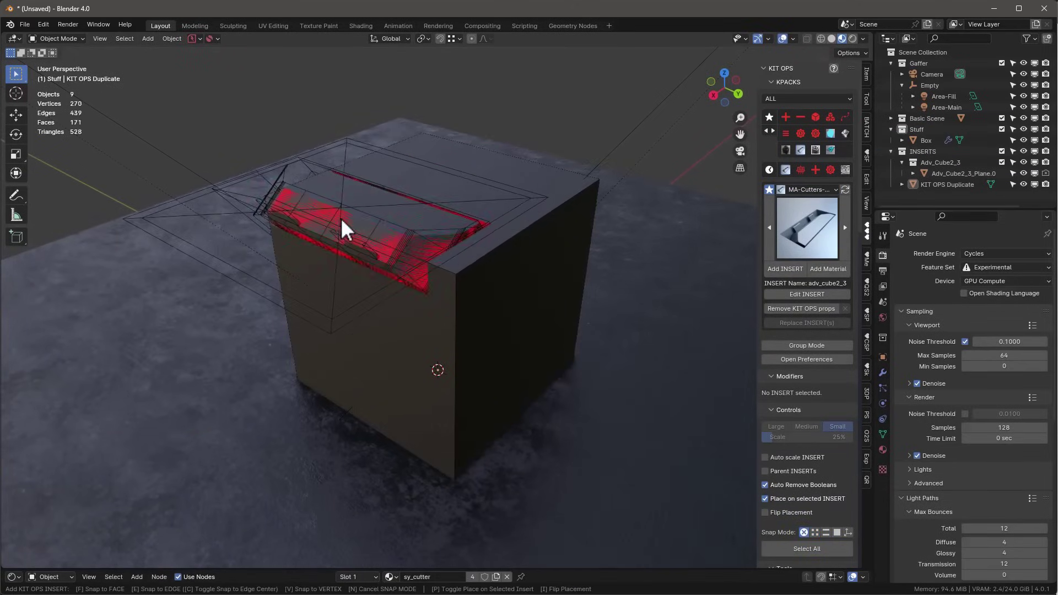
left_click(341, 217)
right_click(342, 219)
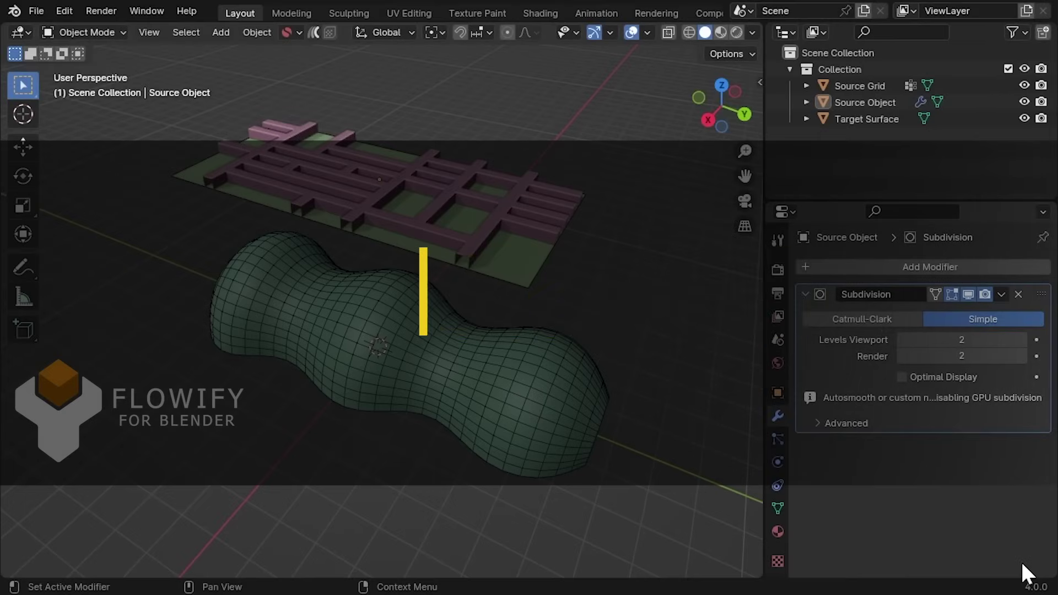
Step: Select the Target Surface and the Source Grid in turn and inspect them from several angles
left_click(545, 241)
left_click(501, 400)
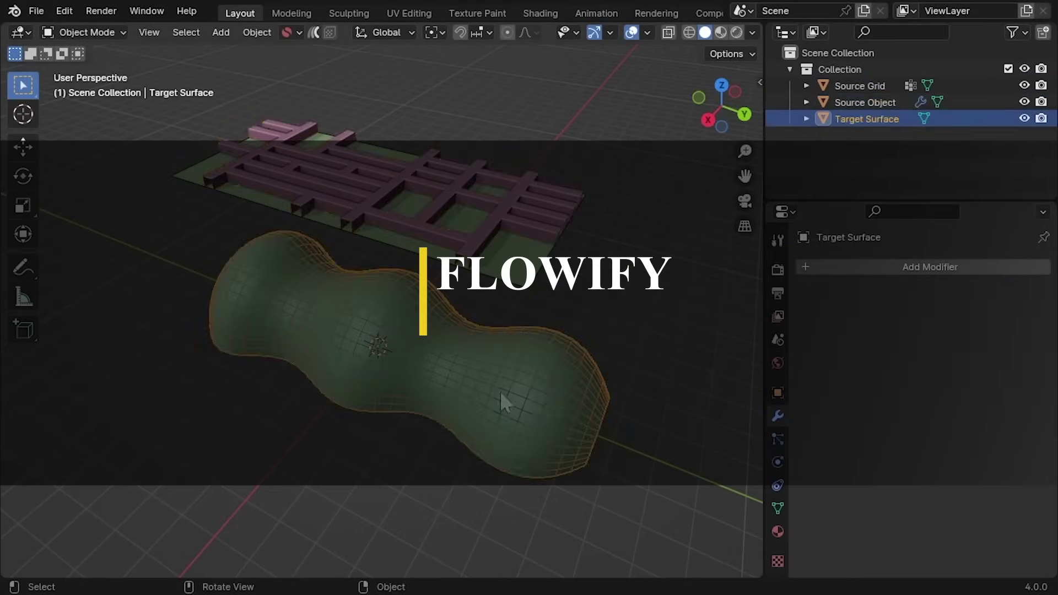
middle_click_drag(501, 400, 540, 503)
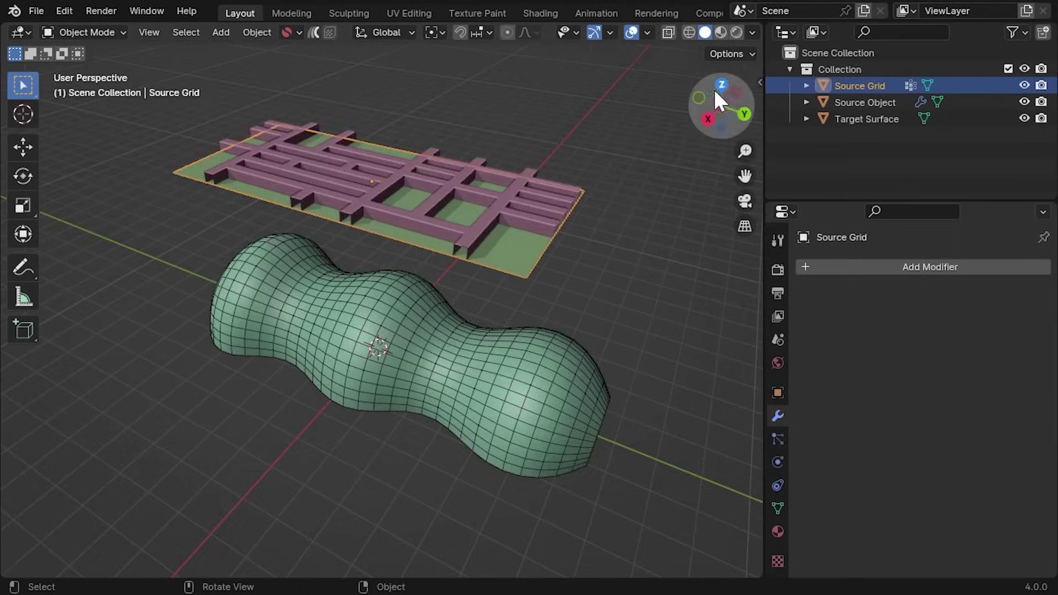
left_click(714, 87)
middle_click_drag(496, 430, 448, 240)
Step: Run Flowify on the Source Object, picking the front corner of the Source Grid and the matching Target Surface corner
left_click(447, 240)
right_click(627, 128)
left_click(544, 480)
left_click(450, 294)
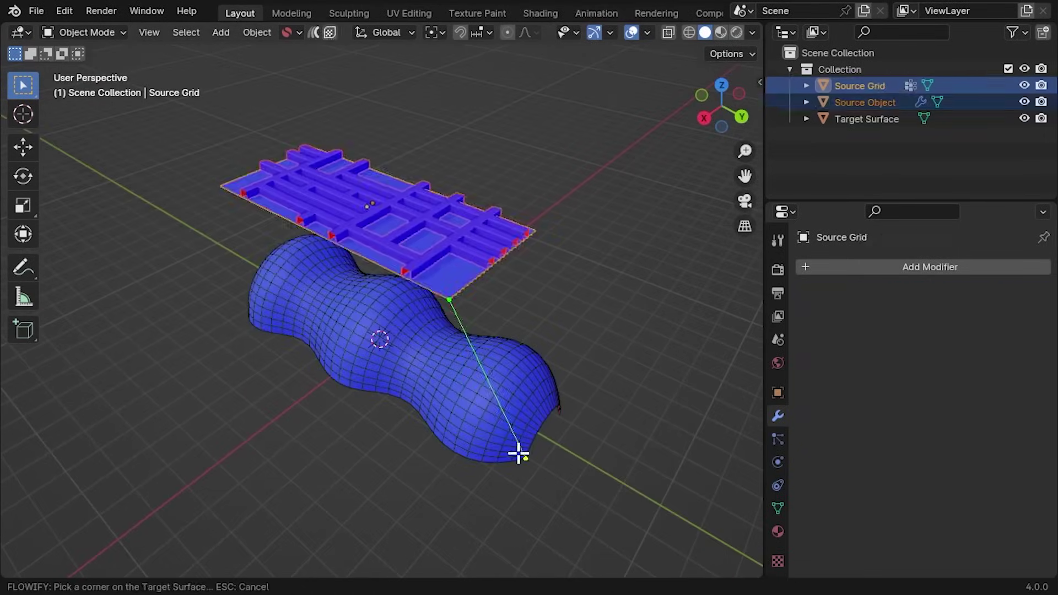
left_click(517, 448)
middle_click_drag(517, 449, 480, 336)
Step: Isolate the Source Object and the Source Grid one after the other to inspect each alone
left_click(499, 358)
key("h")
middle_click_drag(441, 414, 628, 460)
left_click(1024, 135)
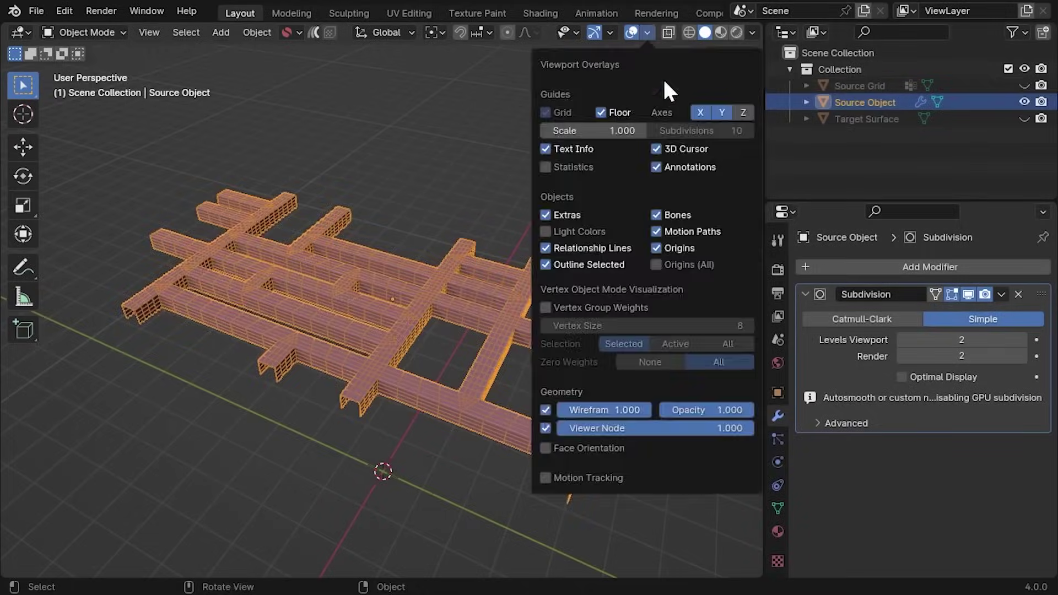
left_click(1024, 86)
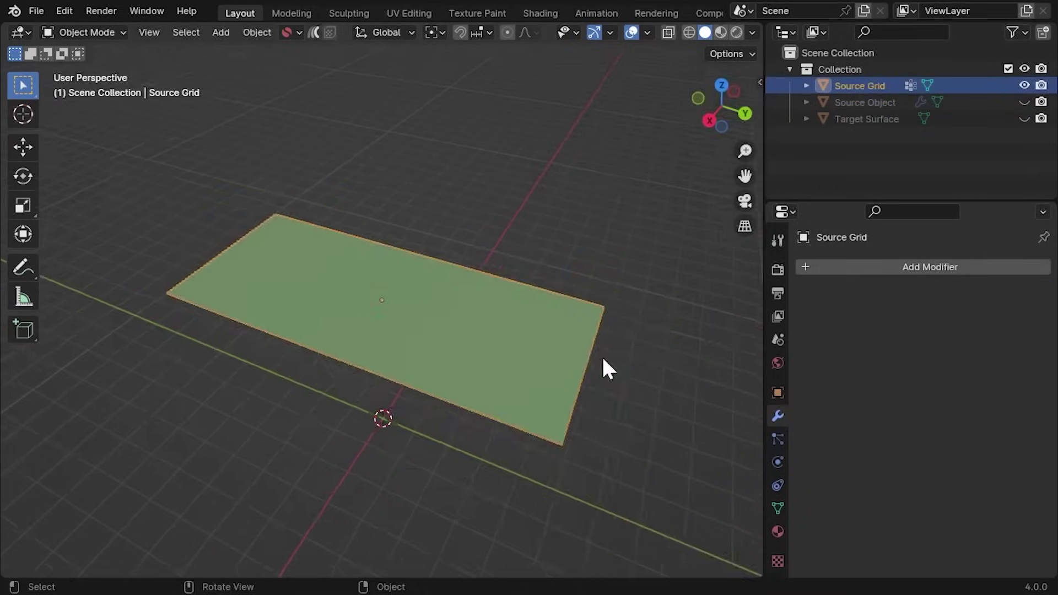
middle_click_drag(602, 360, 599, 373)
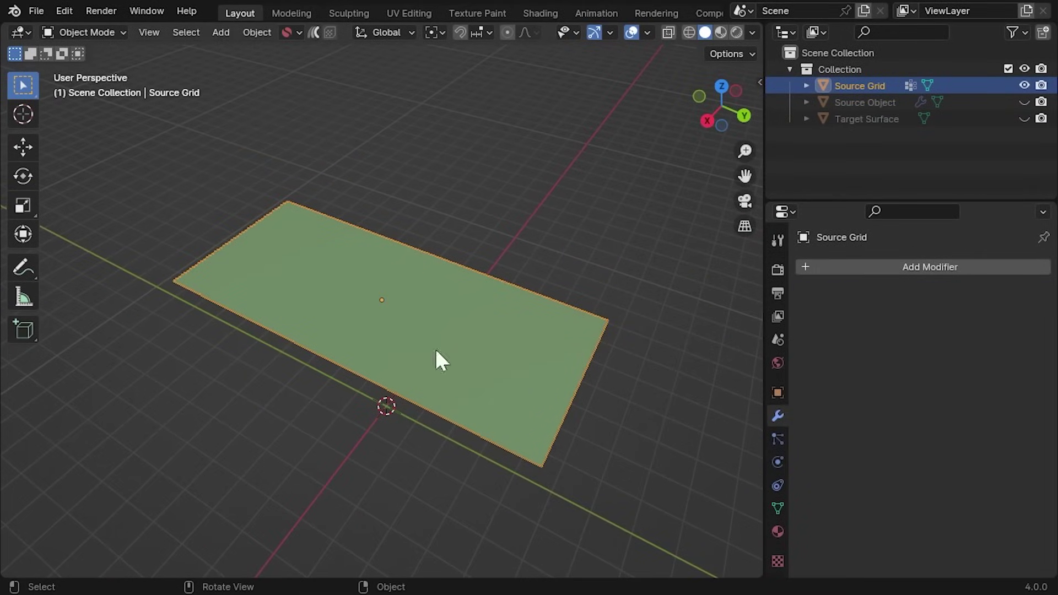
Step: Show the Source Object together with the Source Grid and move the selected grid along the Z axis
left_click(707, 121)
left_click(1024, 102)
middle_click_drag(684, 261, 669, 158)
key("g")
key("z")
left_click(351, 288)
middle_click_drag(351, 287, 593, 402)
Step: Show only the Target Surface and add a Subdivision Surface modifier to it
left_click_drag(1025, 85, 1026, 134)
left_click(1024, 119)
left_click(505, 438)
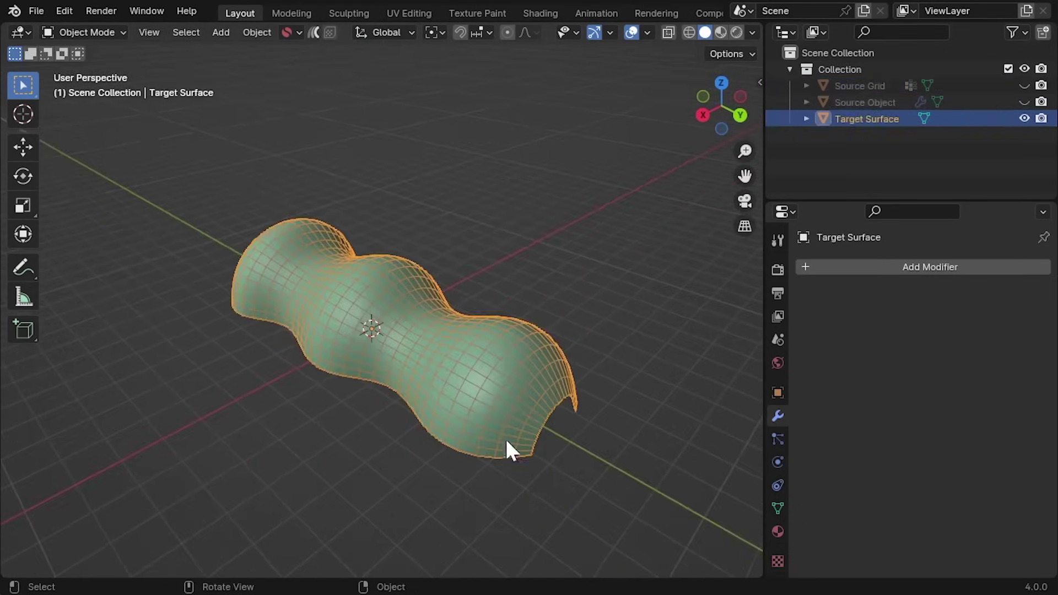
mouse_move(505, 438)
middle_mouse_down()
mouse_move(283, 413)
mouse_move(512, 314)
mouse_move(562, 420)
mouse_move(270, 275)
middle_mouse_up()
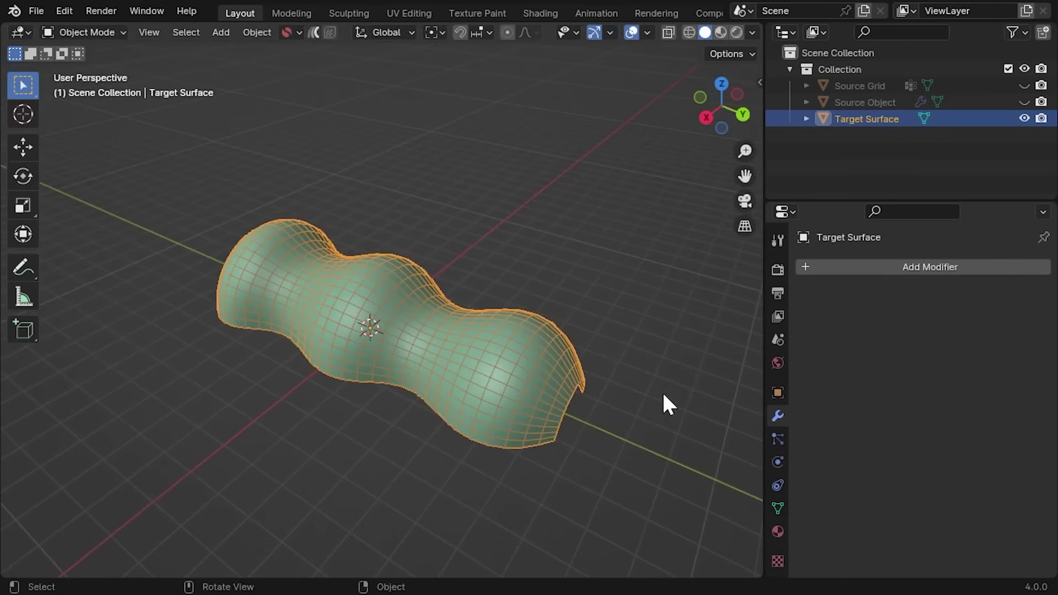
left_click(849, 267)
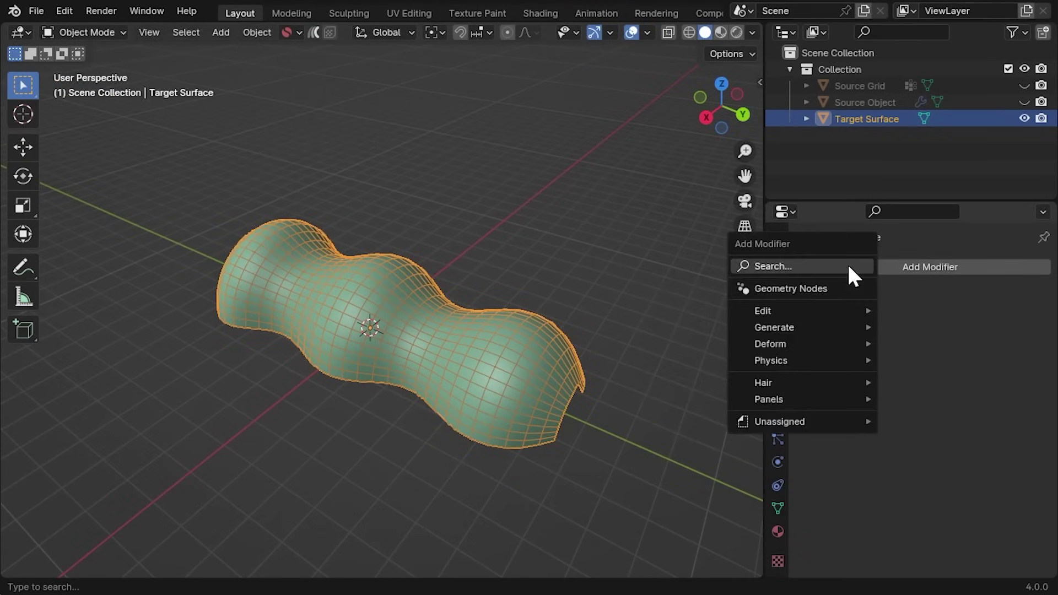
left_click(943, 373)
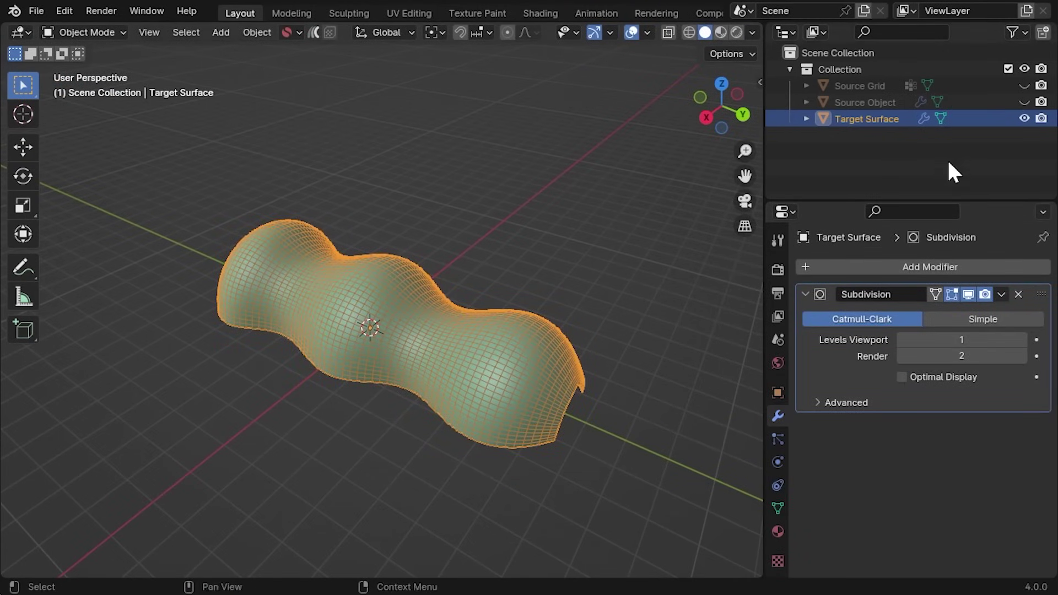
Step: Unhide all objects and flow the Source Object onto the subdivided Target Surface with Flowify, picking the front corners
key("alt+h")
left_click(458, 181)
right_click(634, 87)
left_click(556, 477)
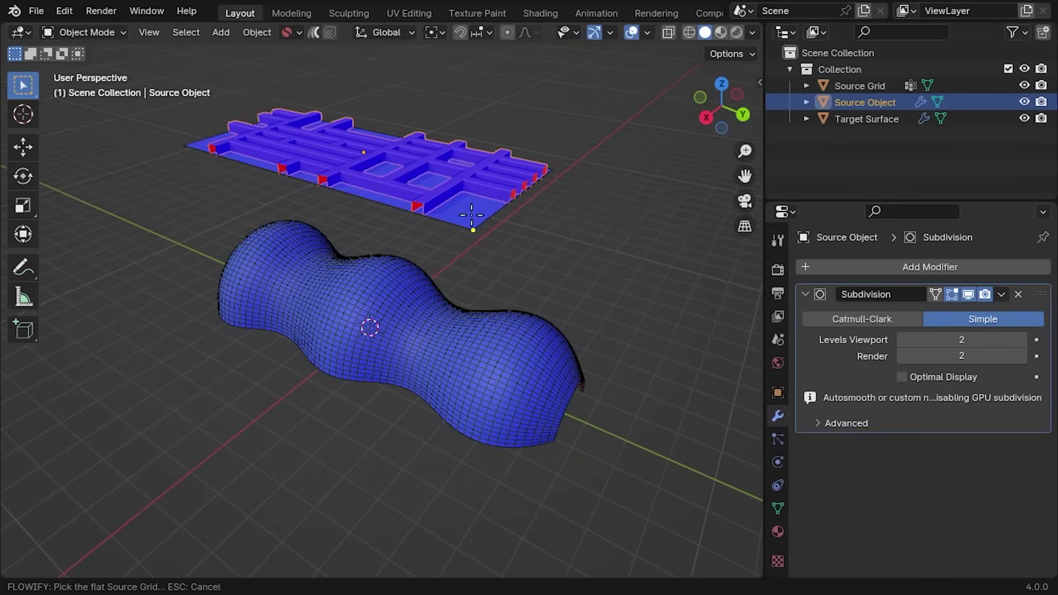
left_click(473, 216)
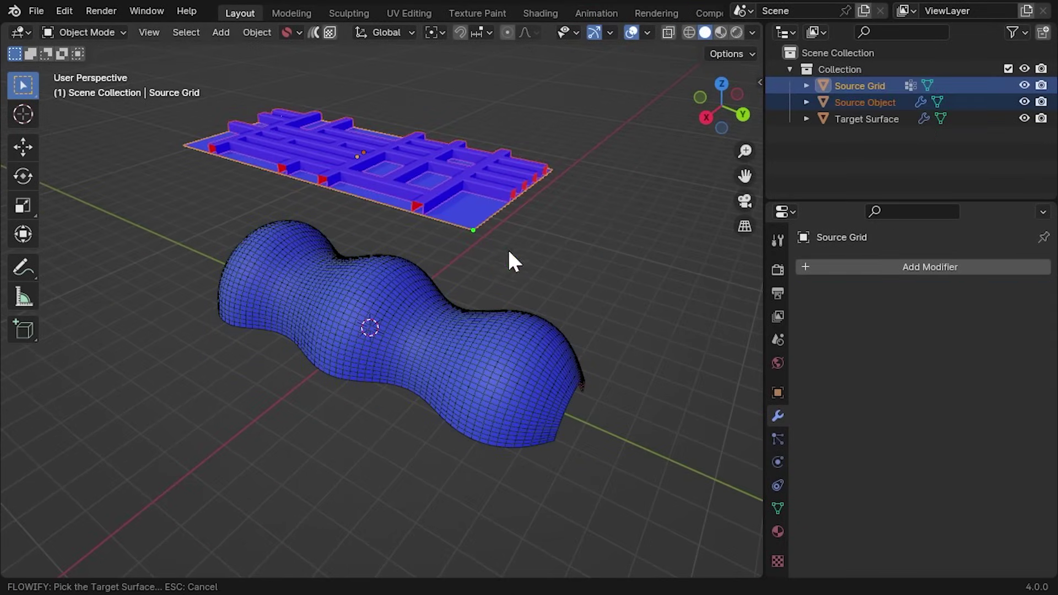
left_click(518, 422)
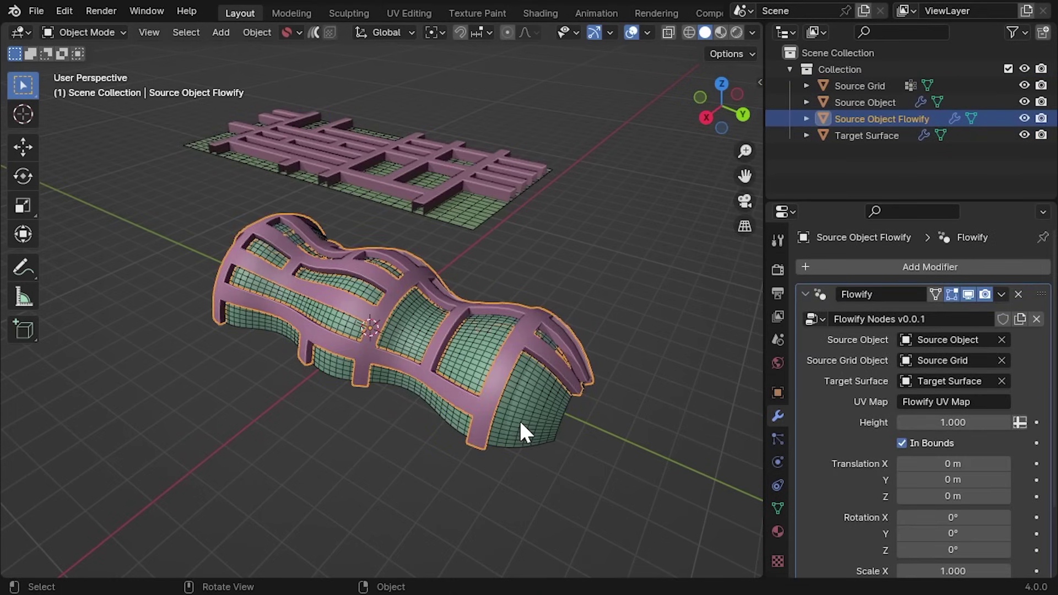
Step: Try moving the Source Object horizontally with the Z axis locked
left_click(429, 191)
key("g")
key("shift+z")
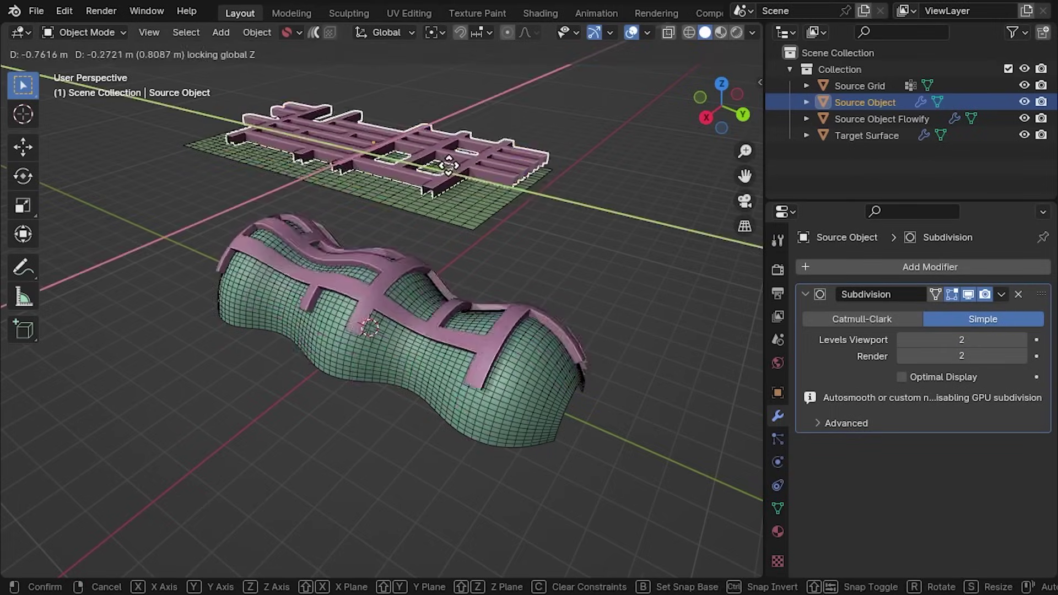
key("Escape")
Step: Try moving the flowed object and the Target Surface one after the other
left_click(536, 305)
key("g")
key("Escape")
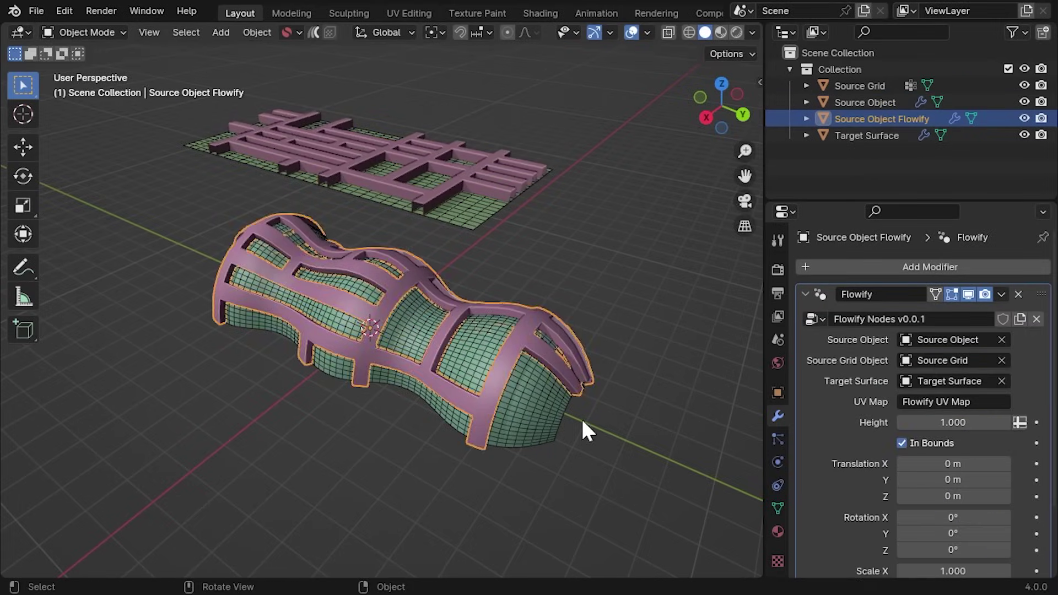
left_click(556, 426)
key("g")
key("Escape")
Step: Try a Bevel modifier on the Source Object and remove it again
left_click(470, 239)
left_click(931, 267)
type("bevel")
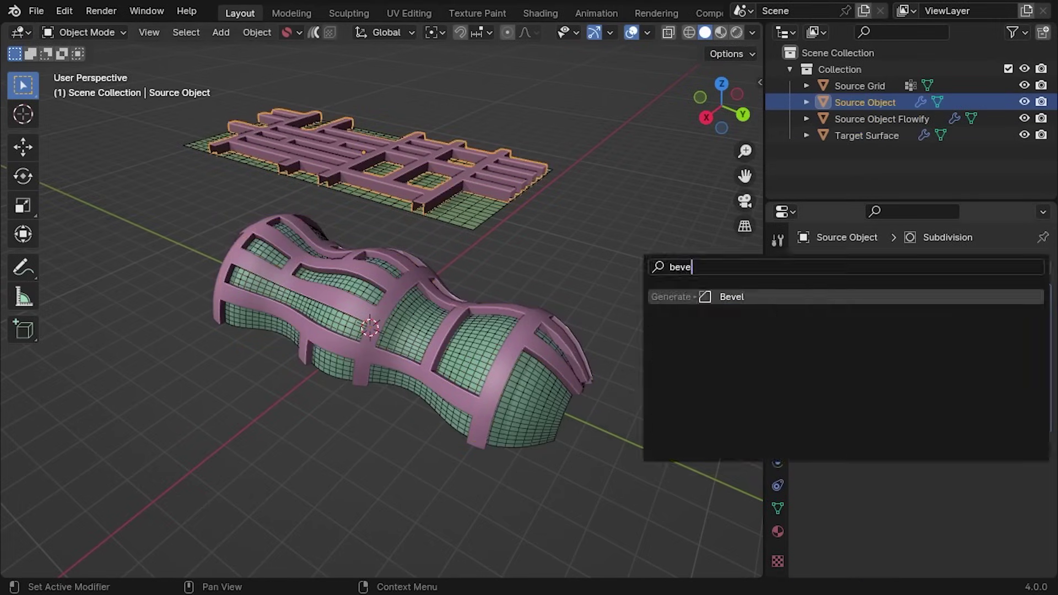
key("Return")
left_click(1019, 444)
Step: Select the flowed object and look through its Flowify modifier settings
left_click(446, 325)
left_click(806, 294)
scroll(843, 441, "down", 3)
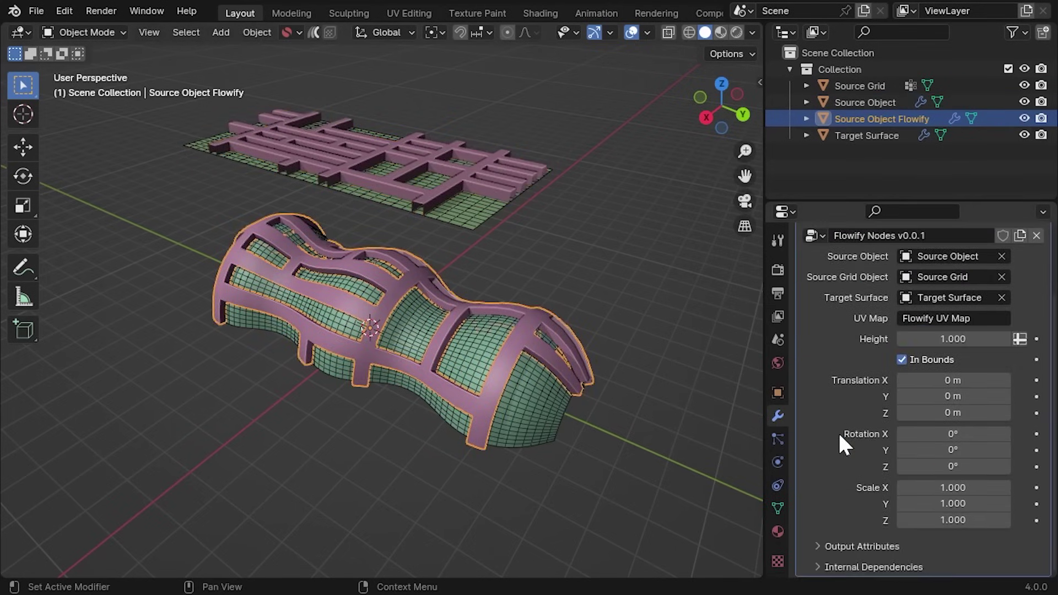
scroll(975, 302, "up", 3)
Step: Try applying the Flowify modifier and moving the flowed object, and undo it
key("ctrl+a")
key("g")
key("Escape")
key("ctrl+z")
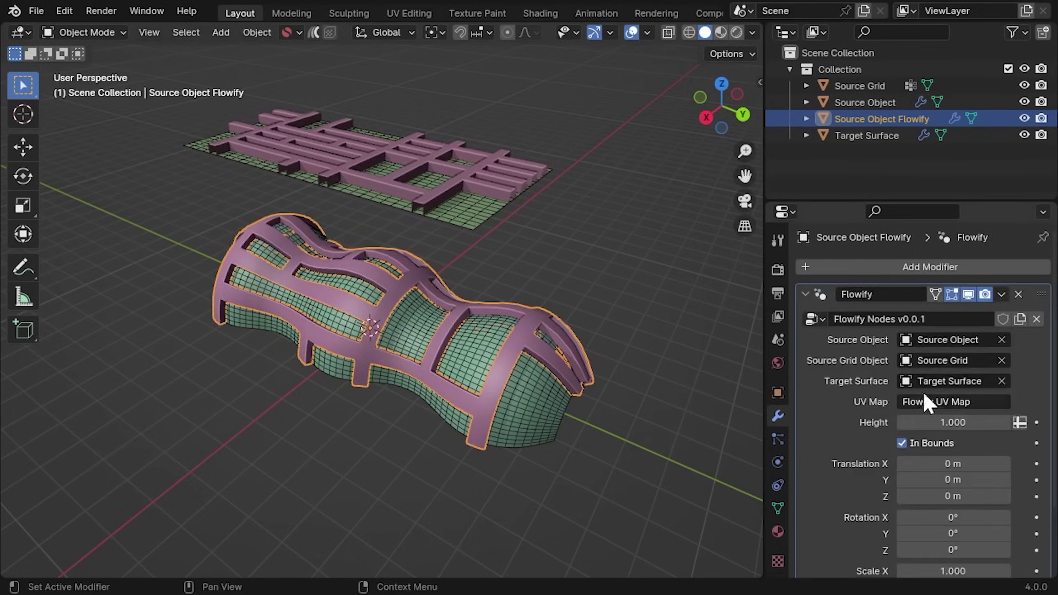
Step: Adjust the Height value of the Flowify modifier
scroll(898, 394, "down", 1)
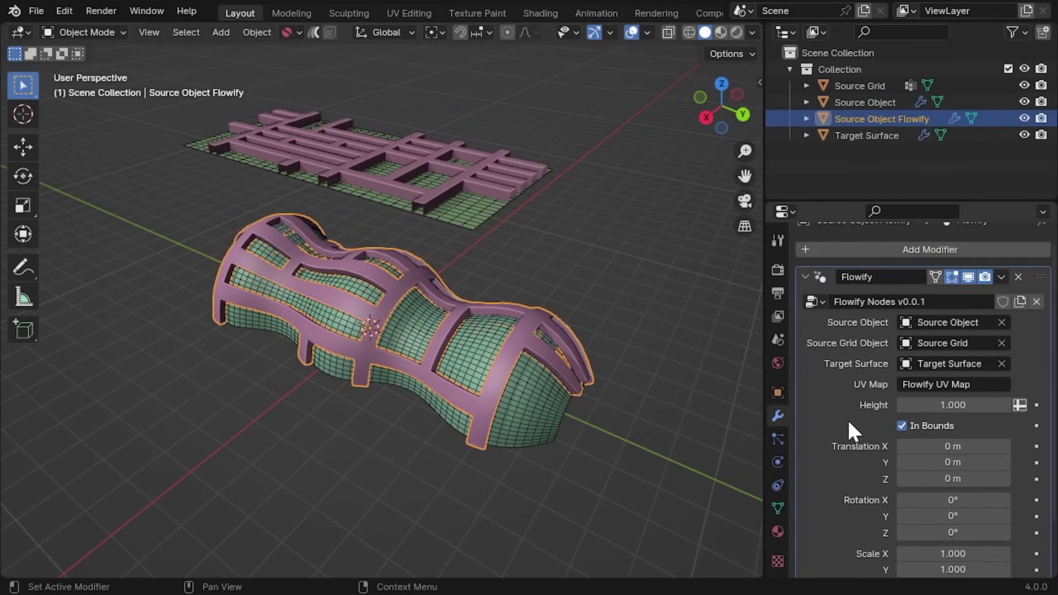
mouse_move(939, 405)
left_mouse_down()
mouse_move(915, 405)
mouse_move(939, 405)
left_mouse_up()
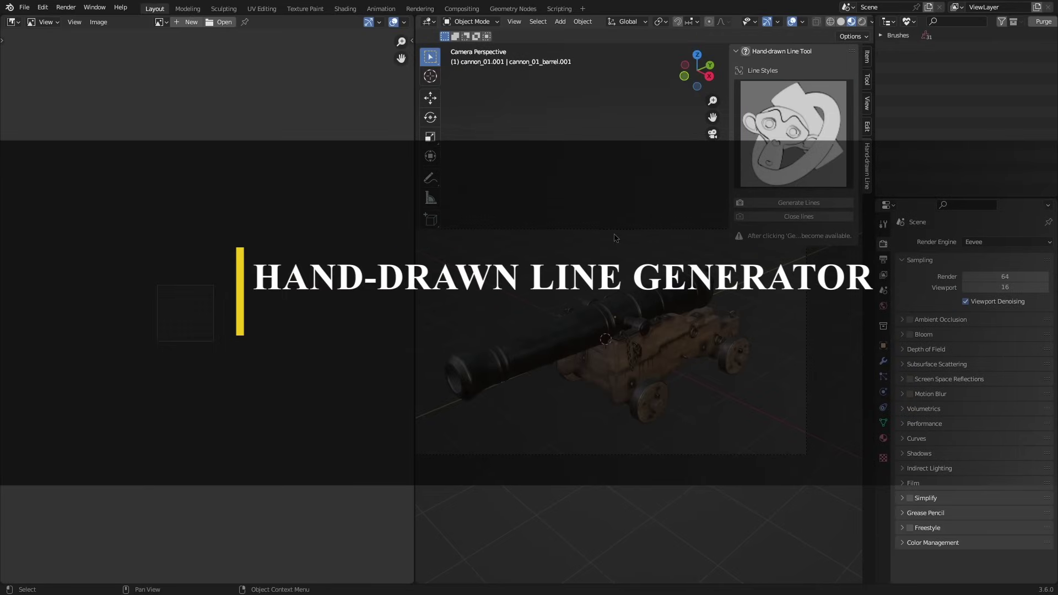
Step: Show the Render Result in the image editor and generate hand-drawn lines for the cannon
left_click(160, 22)
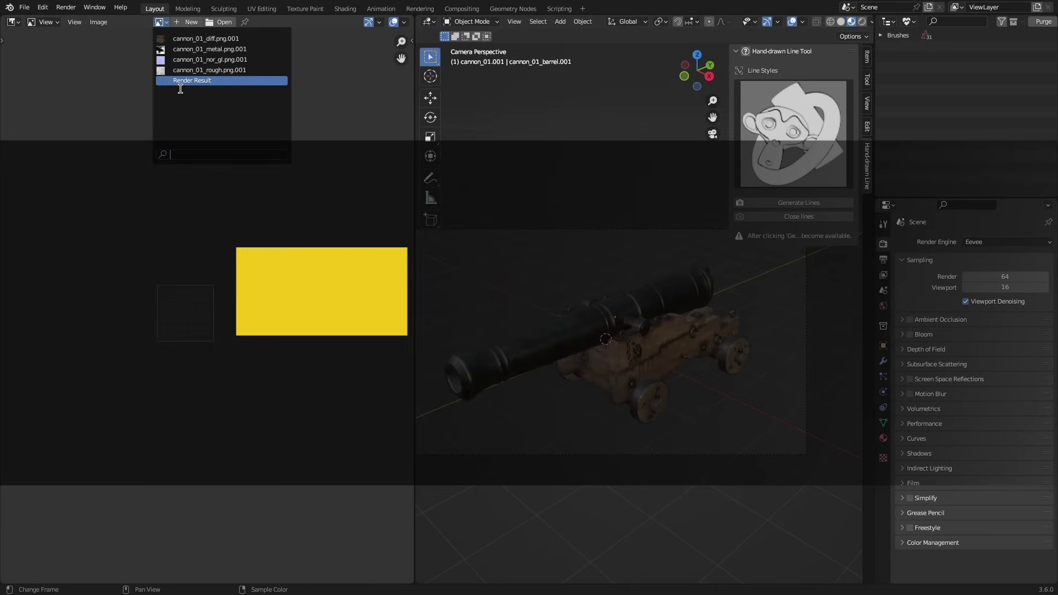
left_click(182, 79)
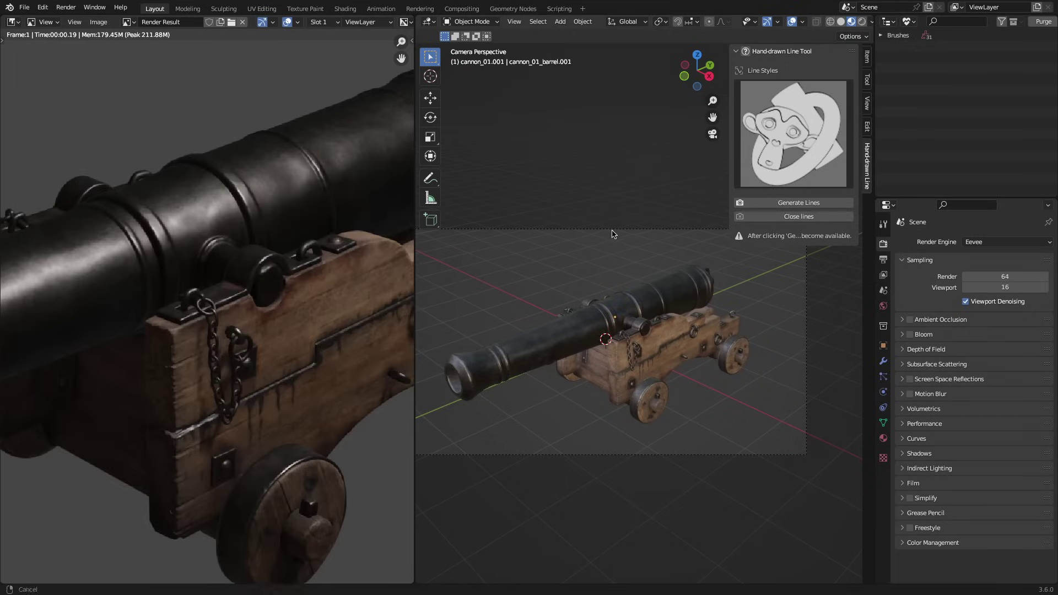
left_click(790, 204)
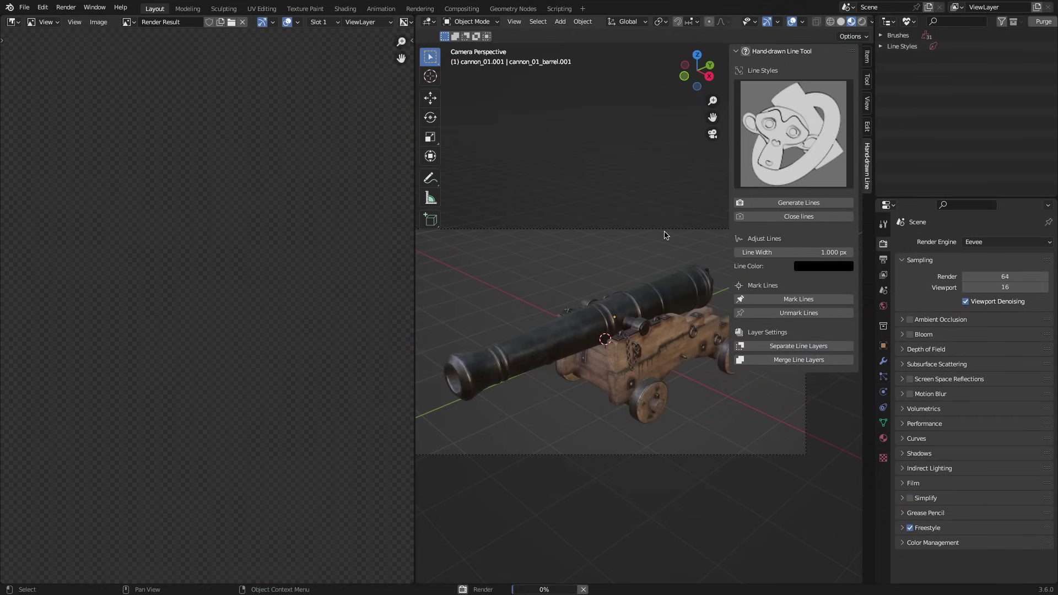
scroll(284, 254, "down", 4)
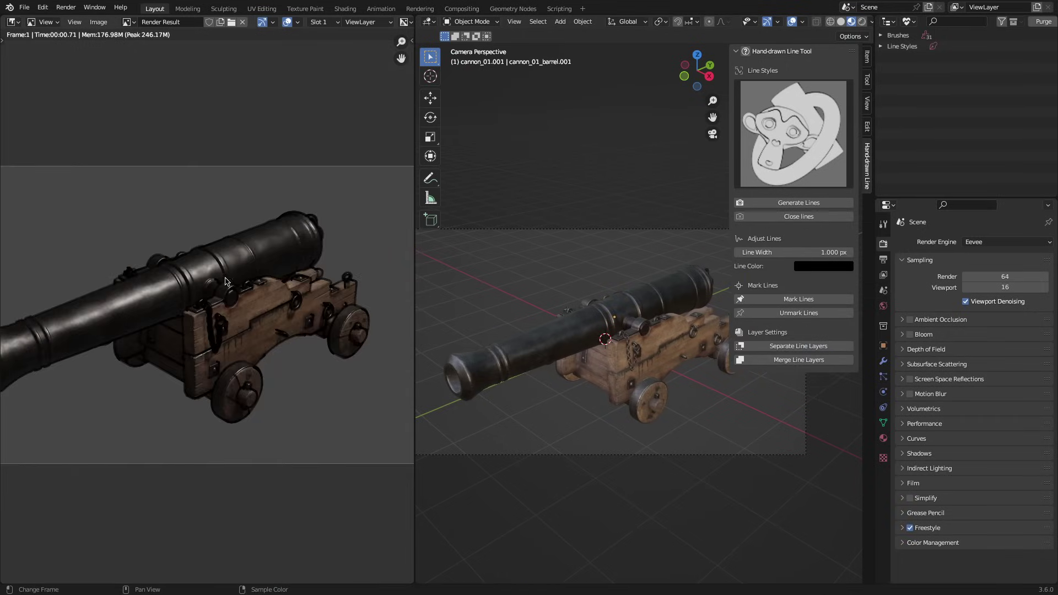
scroll(317, 299, "up", 1)
scroll(151, 339, "up", 5)
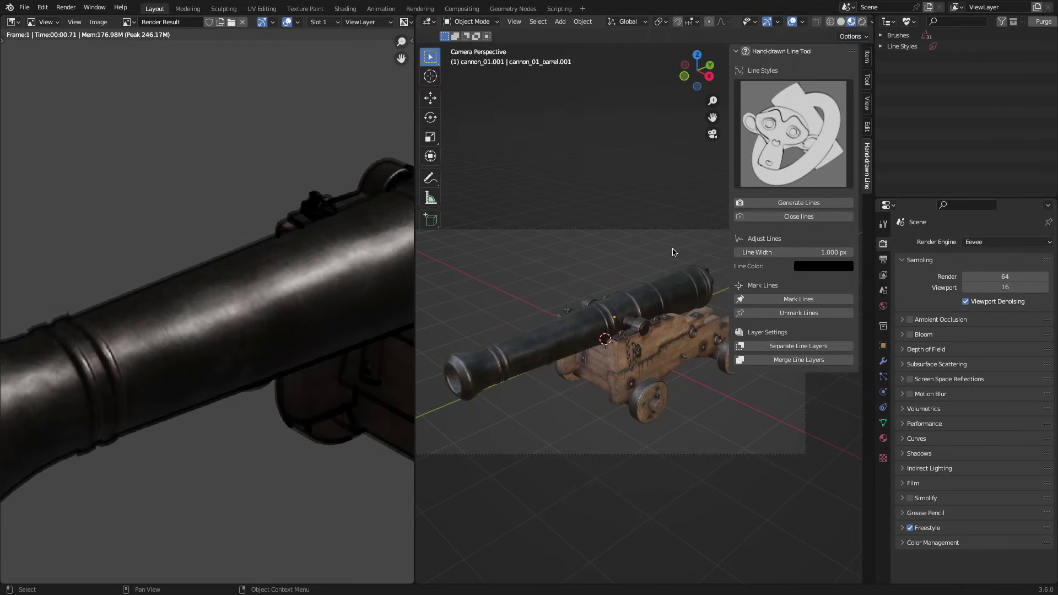
Step: Mark the edge loops around the cannon barrel's muzzle and front rings as hand-drawn lines
scroll(671, 273, "up", 2)
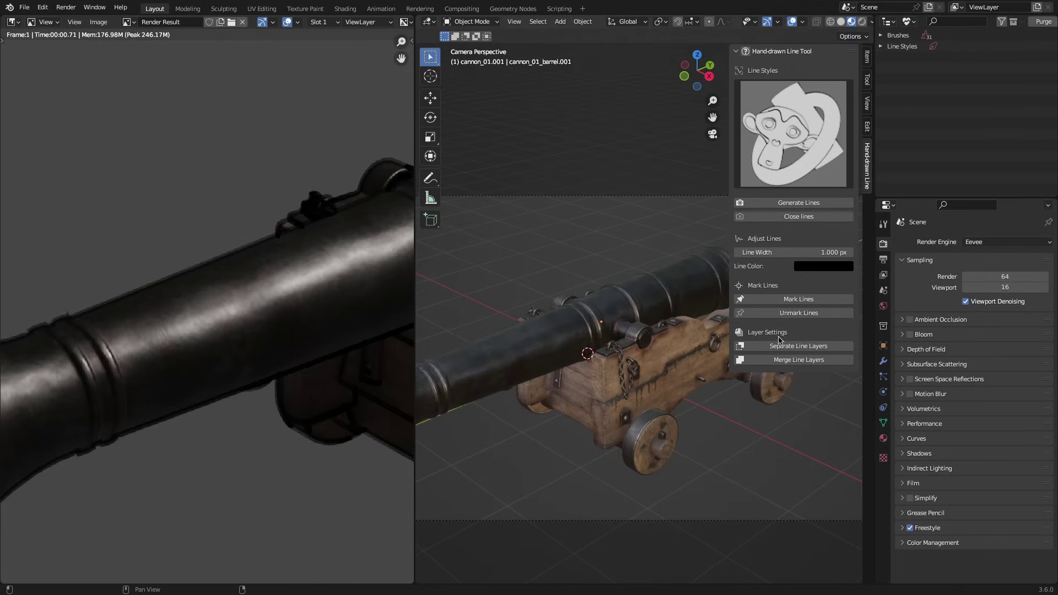
middle_click_drag(552, 346, 595, 317, "shift")
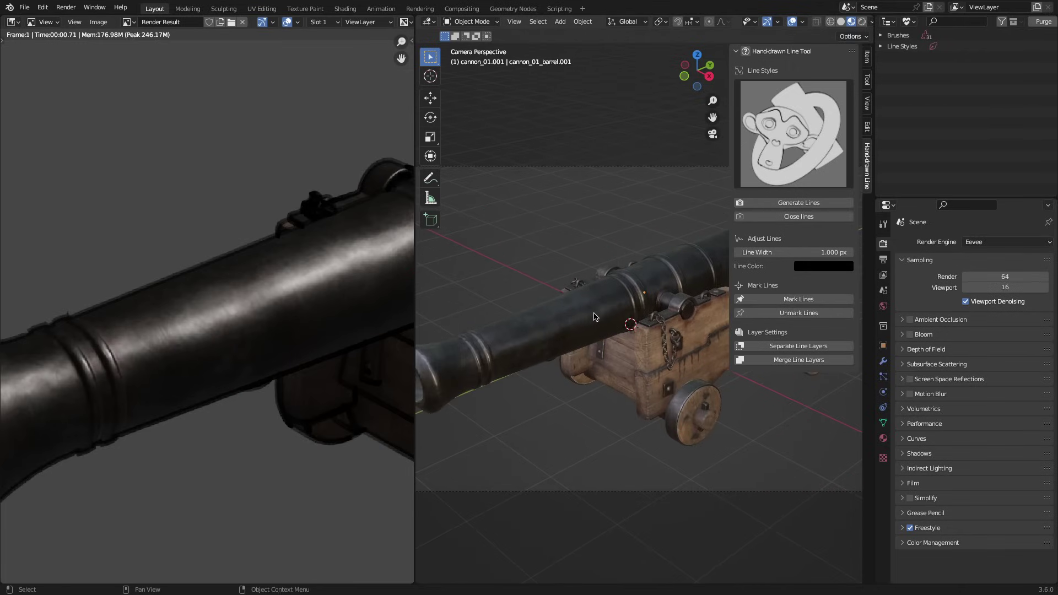
left_click(600, 378)
scroll(591, 276, "up", 5)
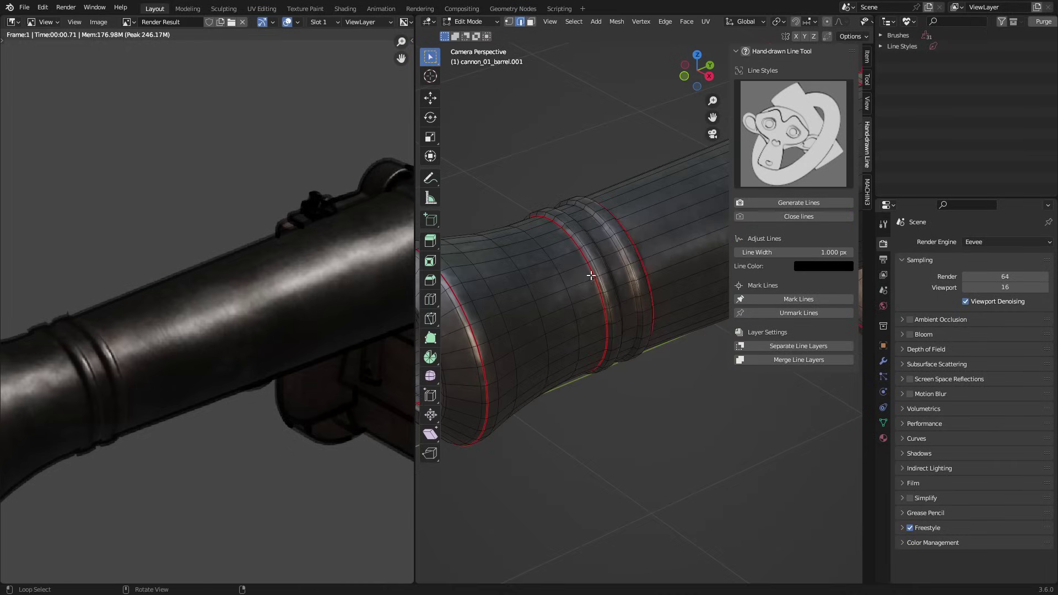
scroll(648, 253, "down", 3)
middle_click_drag(694, 233, 584, 255)
scroll(597, 265, "up", 4)
key("KP_0")
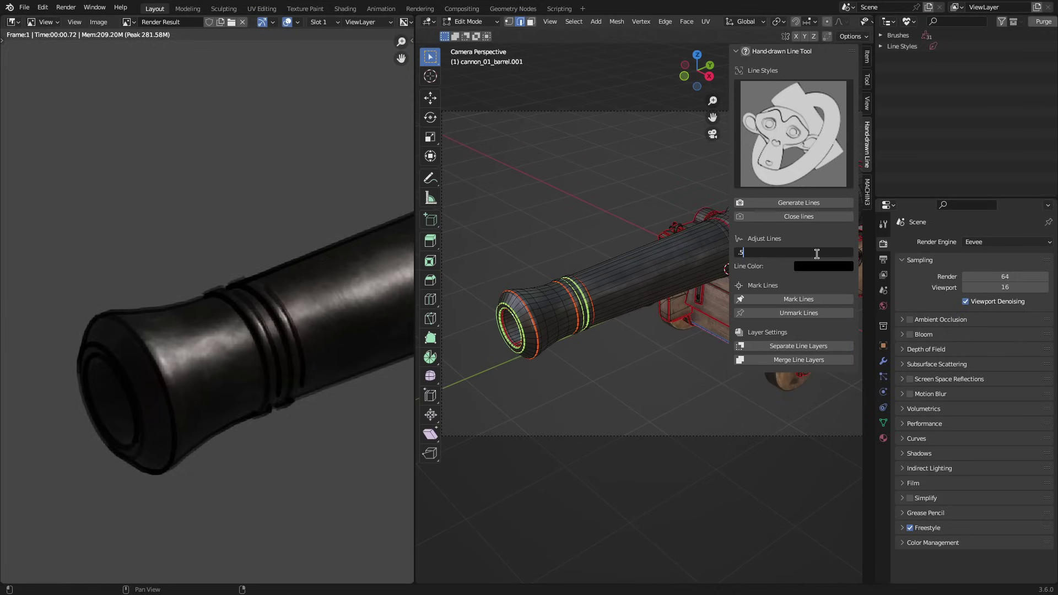
Step: Try green as the line color, reset it to black, and set the line width to 0.5 px
left_click(822, 267)
key("ctrl+v")
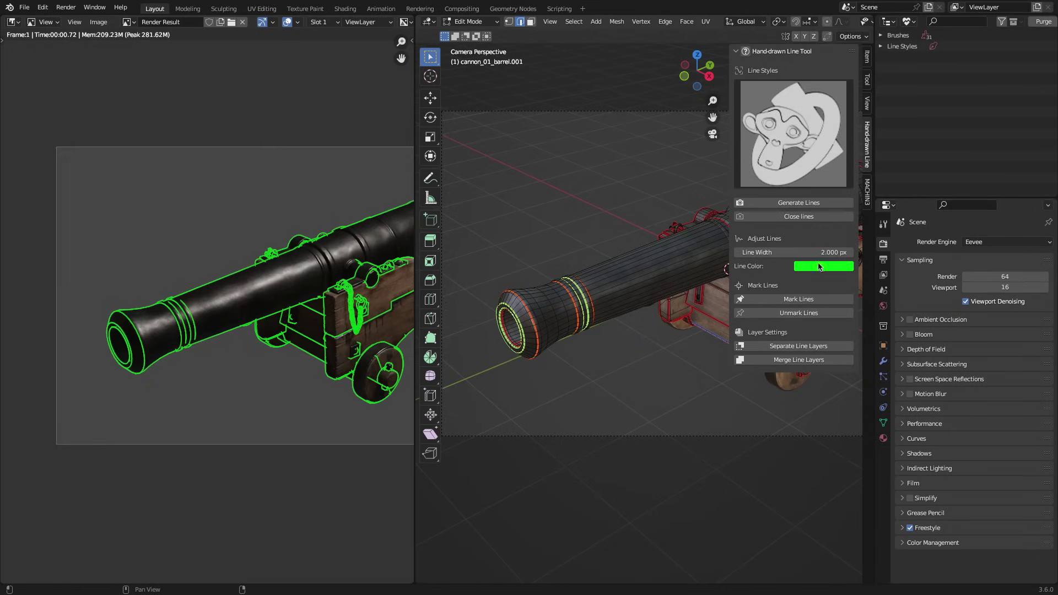
left_click(837, 266)
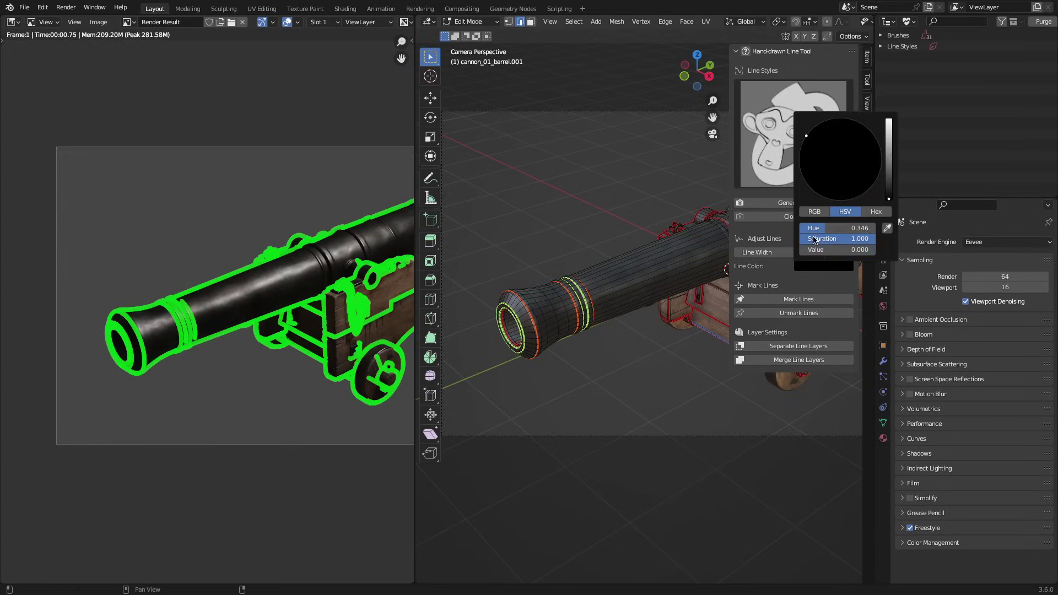
left_click(808, 252)
type(".5")
Step: Separate the line layers and show only the Freestyle lines in the render result
left_click(801, 348)
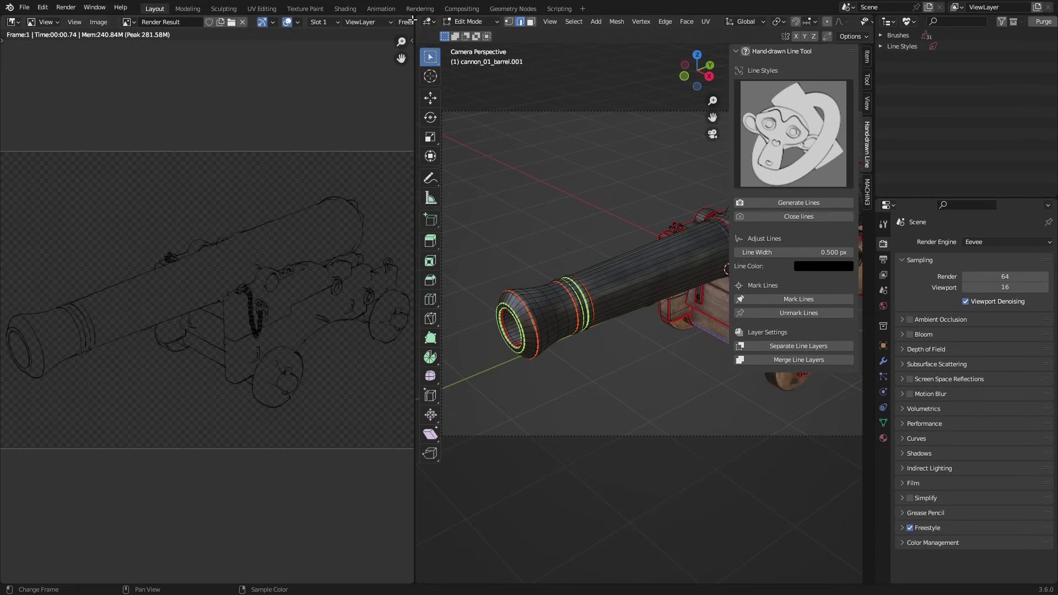
left_click(369, 22)
left_click(367, 49)
Step: Mark the edge loops around the middle and rear rings of the barrel as lines and render from the camera
scroll(546, 215, "up", 5)
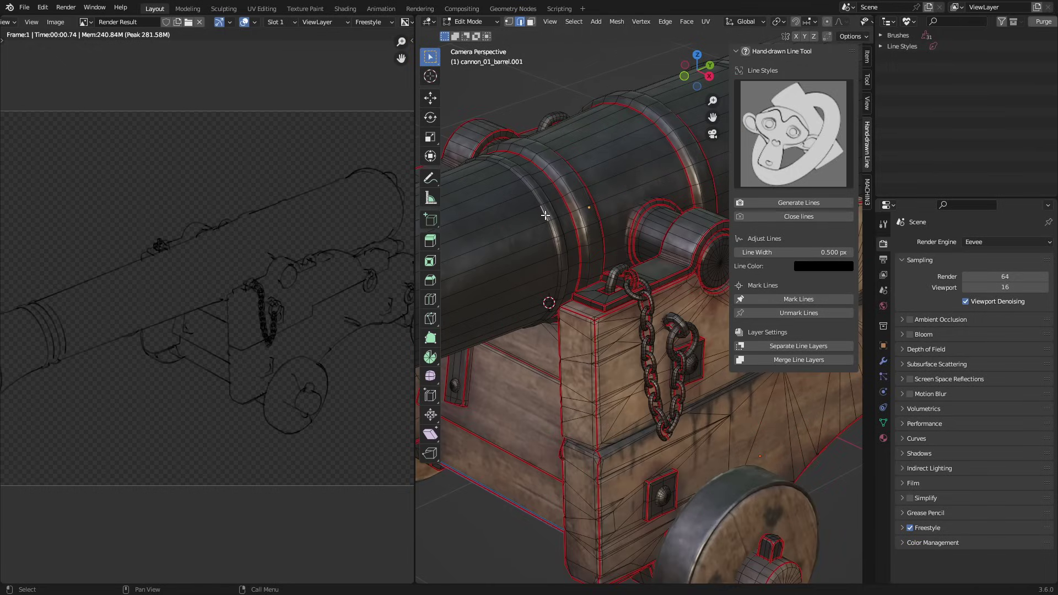
middle_click_drag(712, 152, 581, 287)
scroll(581, 287, "down", 6)
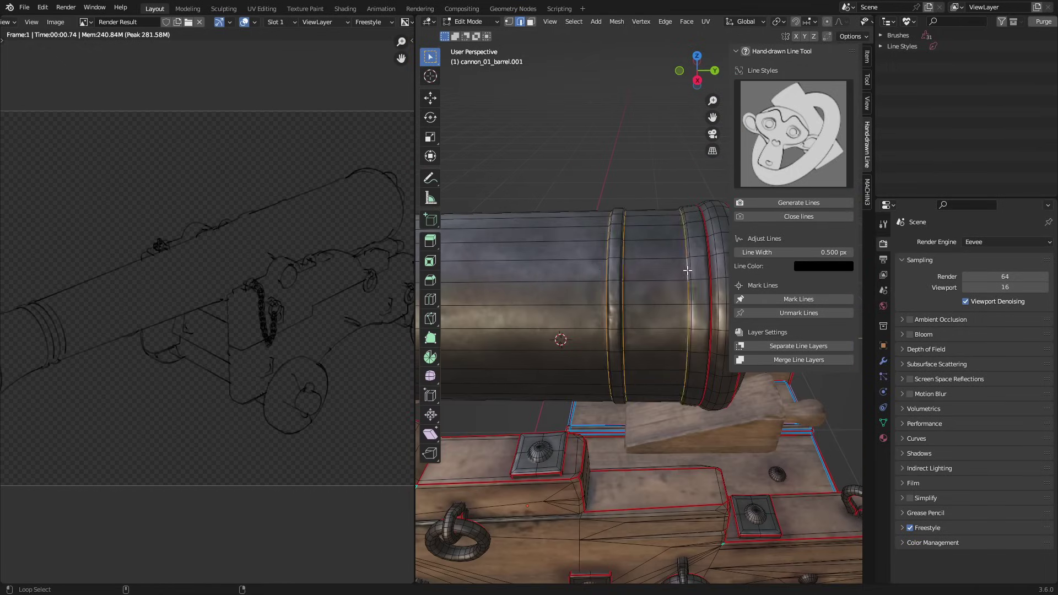
key("KP_0")
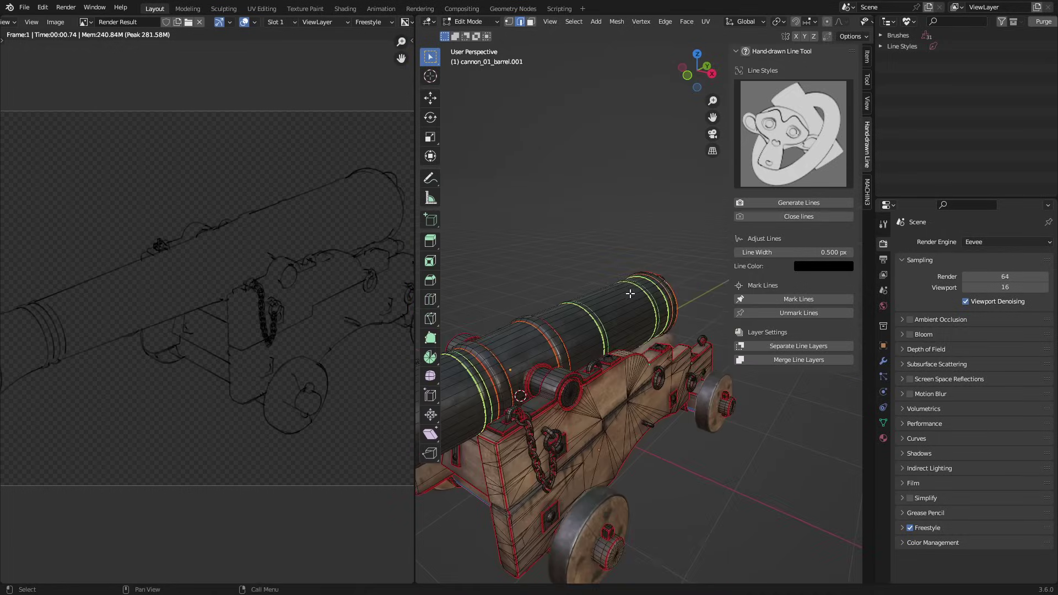
key("F12")
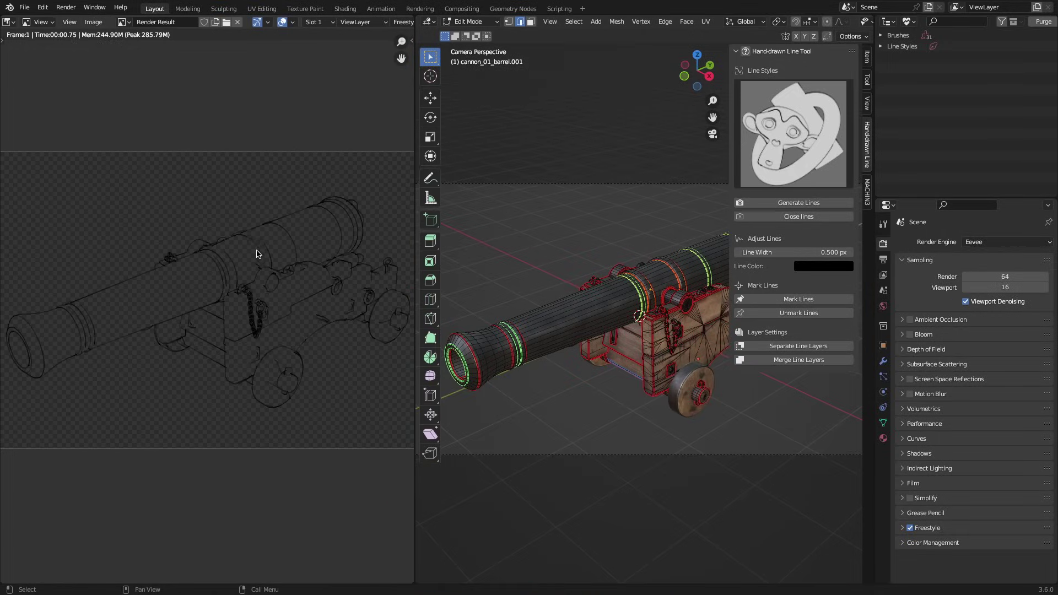
Step: Set the line width to 1 px and render the cannon's lines again
scroll(285, 258, "down", 2)
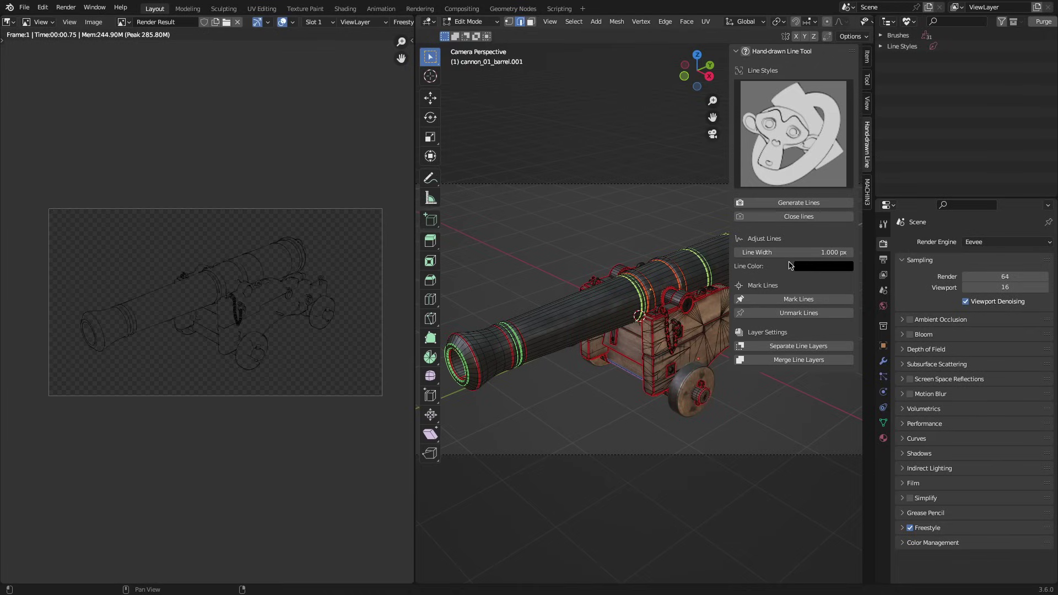
key("F12")
scroll(279, 334, "up", 5)
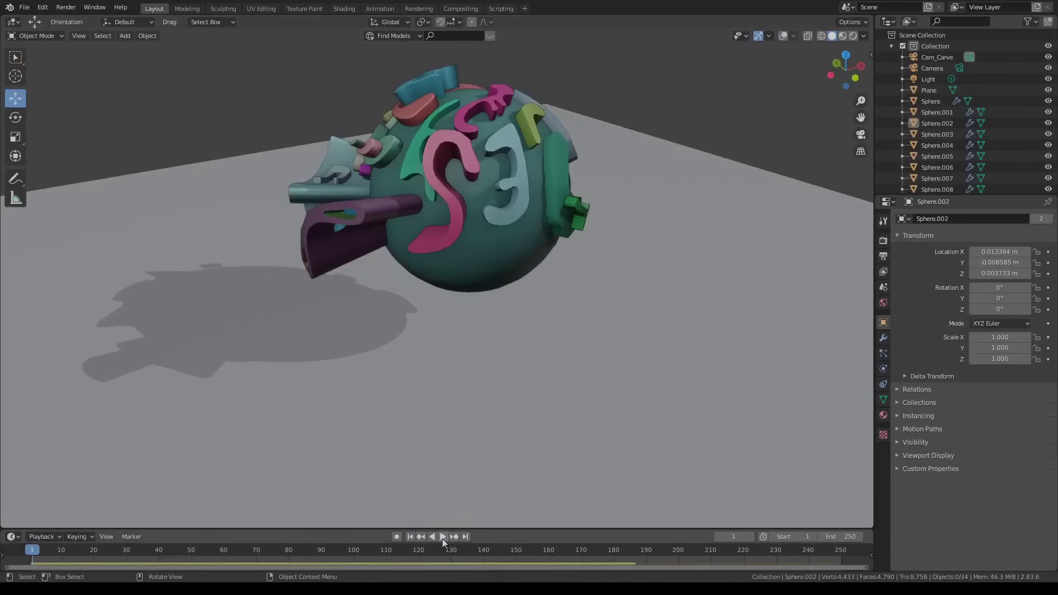
Step: Play the animation of the sphere covered with colored carved shapes
left_click(442, 538)
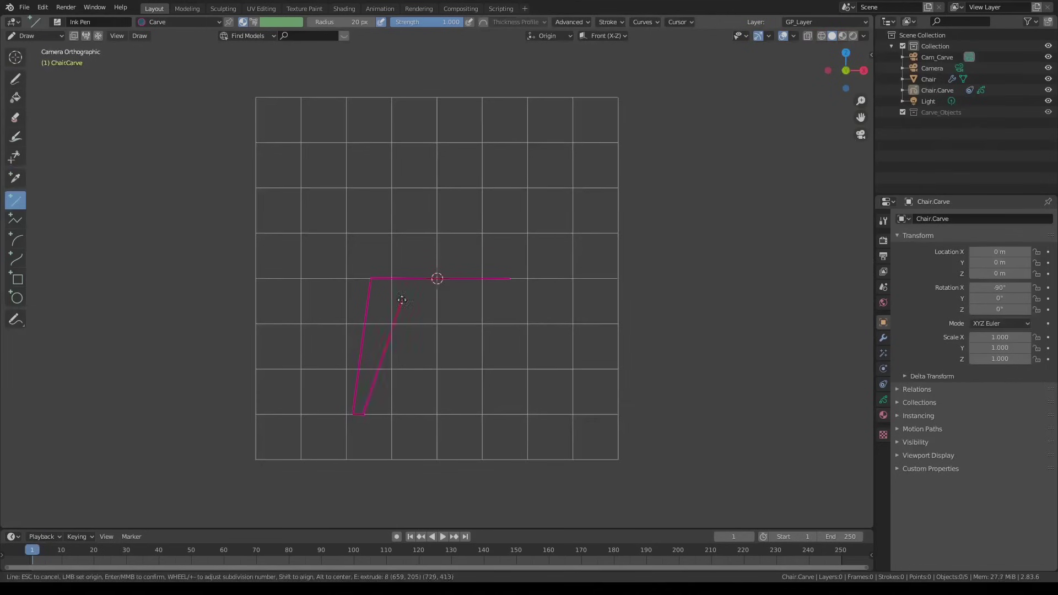
Step: Draw a straight line segment for the chair's backrest, rising from the end of the seat line
left_click_drag(510, 279, 549, 82)
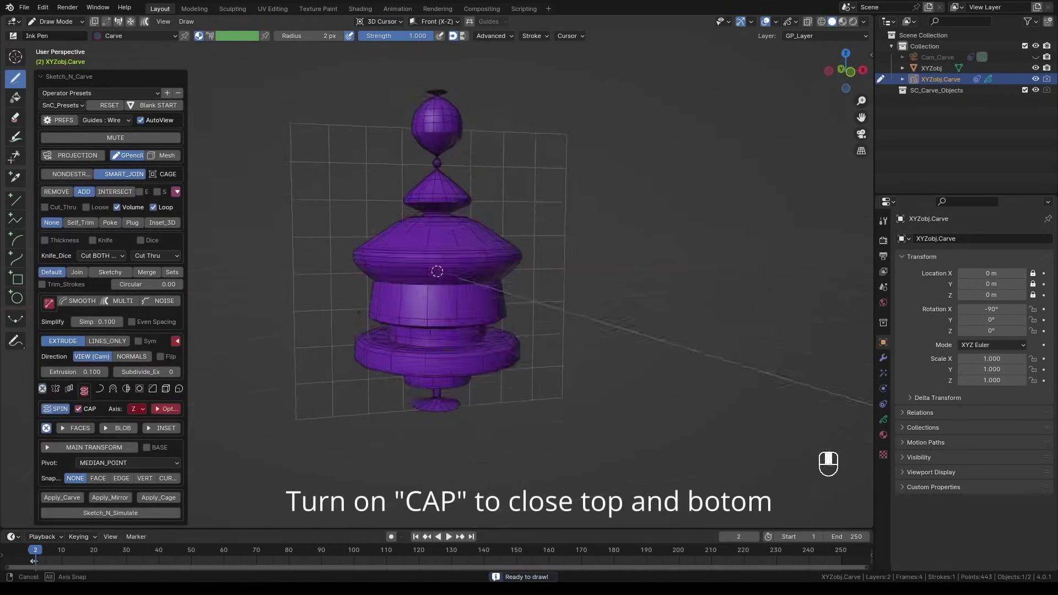
Step: Open the Spin options for the purple capped object
left_click(166, 409)
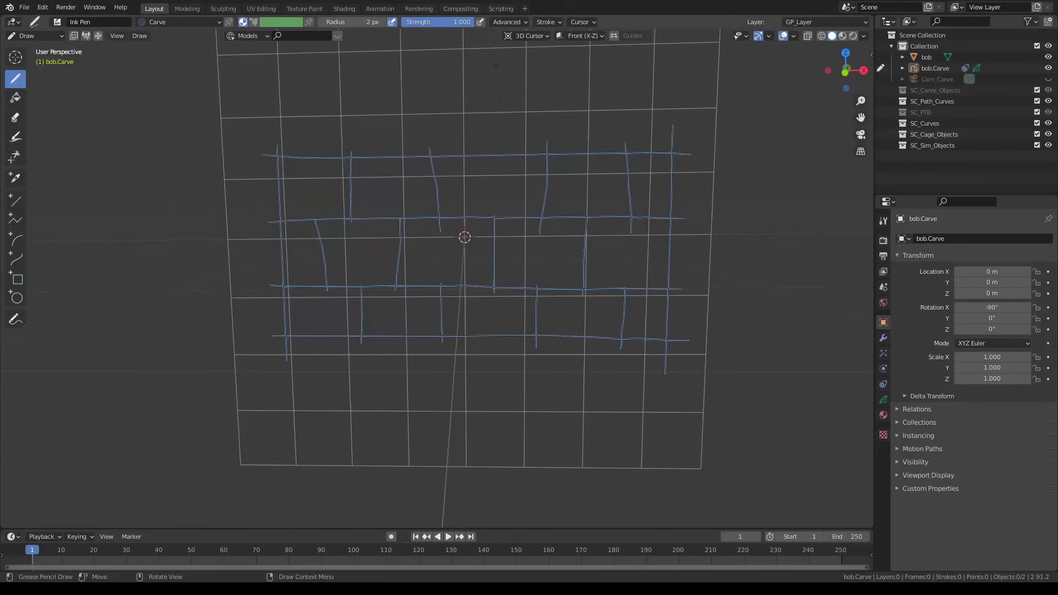
Step: Fill the brick cells of the sketched wall and increase the random extrusion length of the bricks
key("u")
left_click(468, 188)
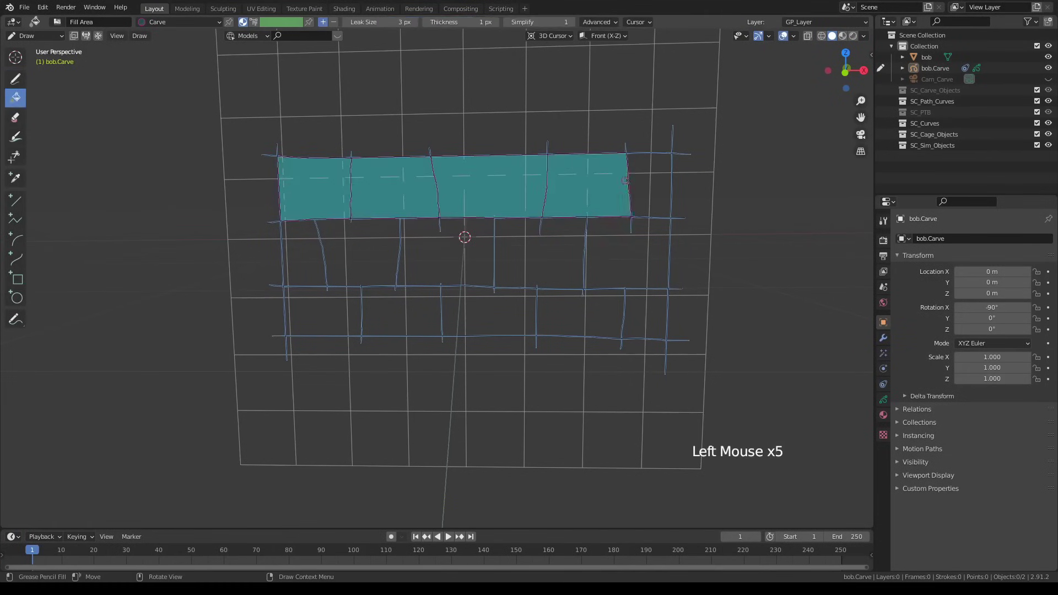
left_click(650, 188)
left_click(441, 253)
left_click(319, 243)
left_click(403, 312)
left_click(606, 314)
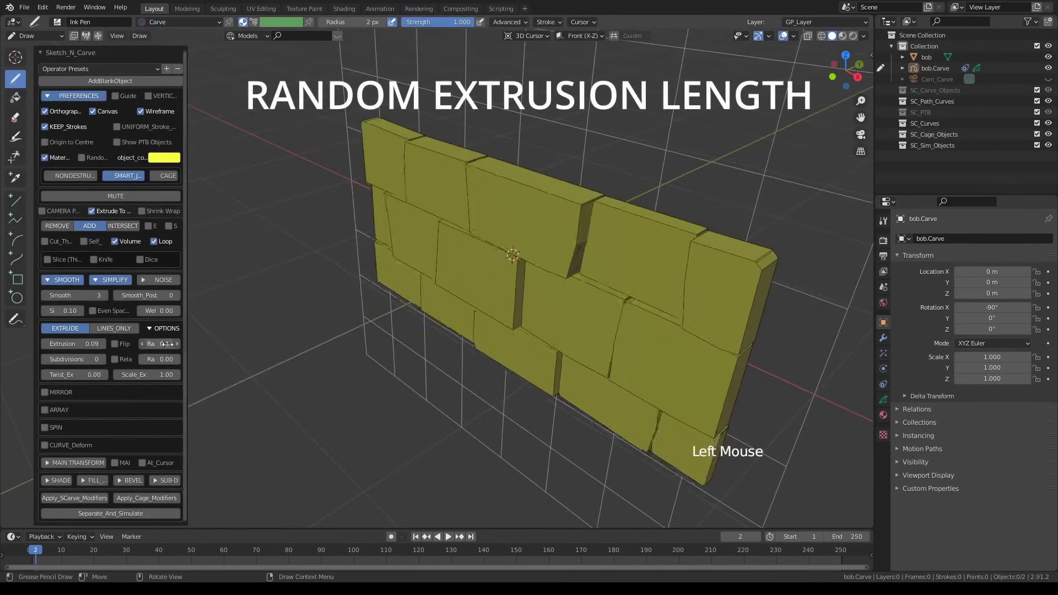
left_click_drag(166, 344, 190, 346)
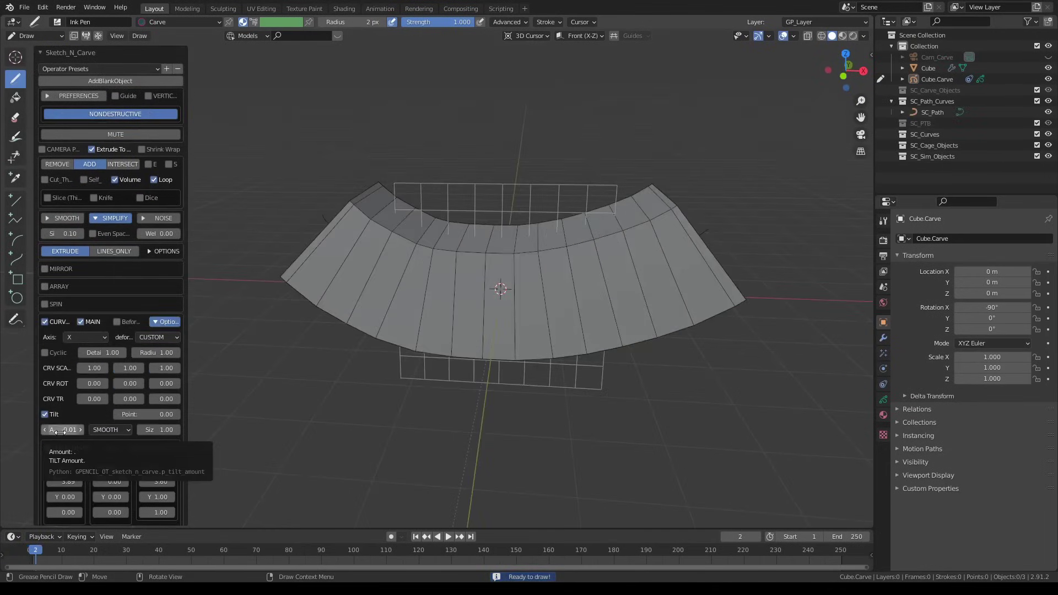
Step: Increase the Tilt amount of the curve-deformed mesh
left_click_drag(60, 431, 82, 430)
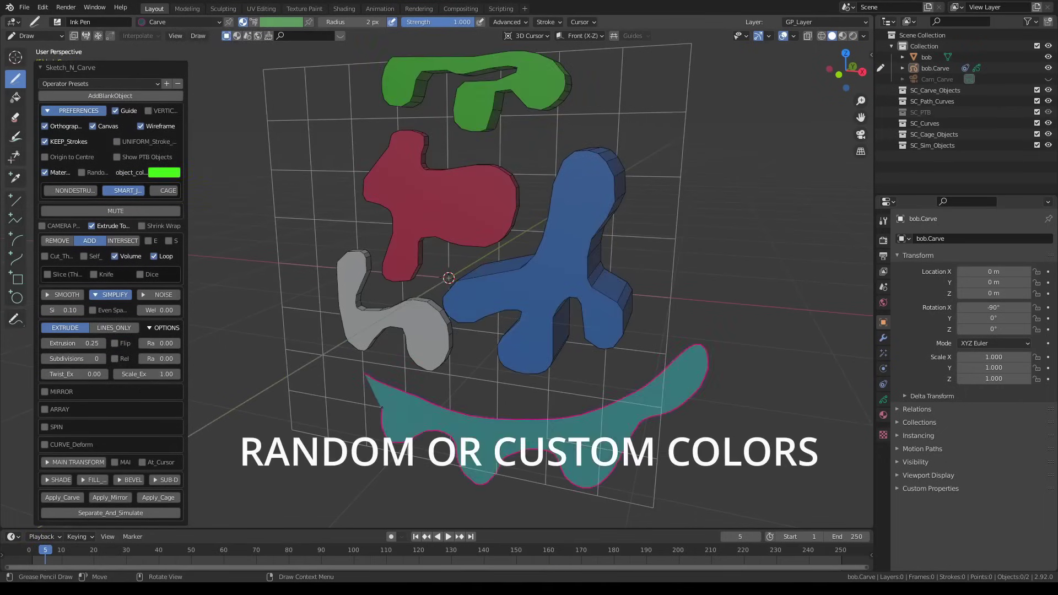
Step: Pick a custom object color for the drawn shapes
left_click(165, 172)
left_click(223, 79)
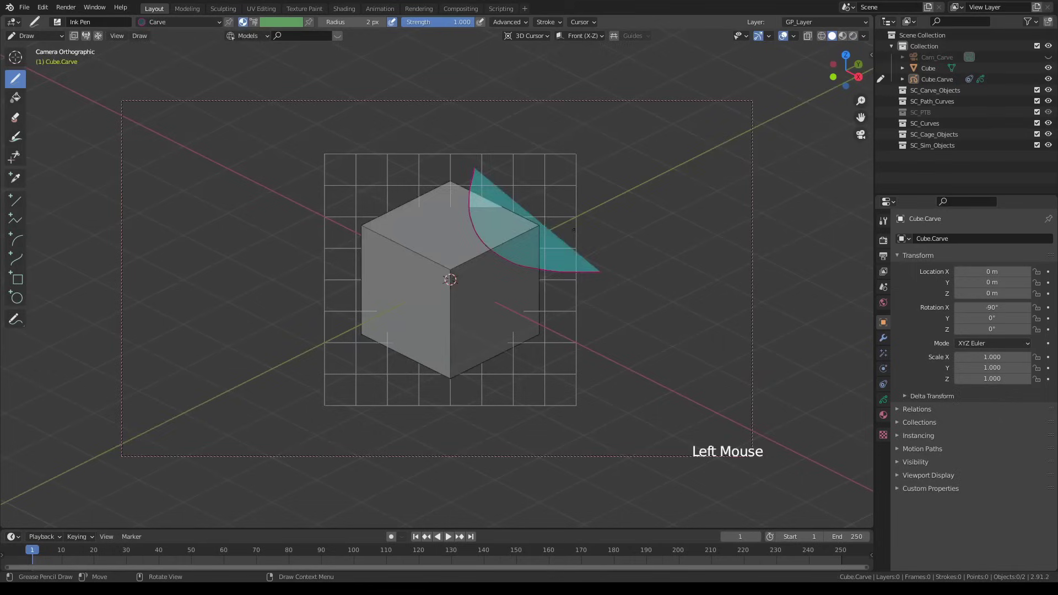
Step: Slice the cube's faces with a freehand stroke across it and extrude one of the resulting face sections
left_click_drag(375, 444, 653, 267)
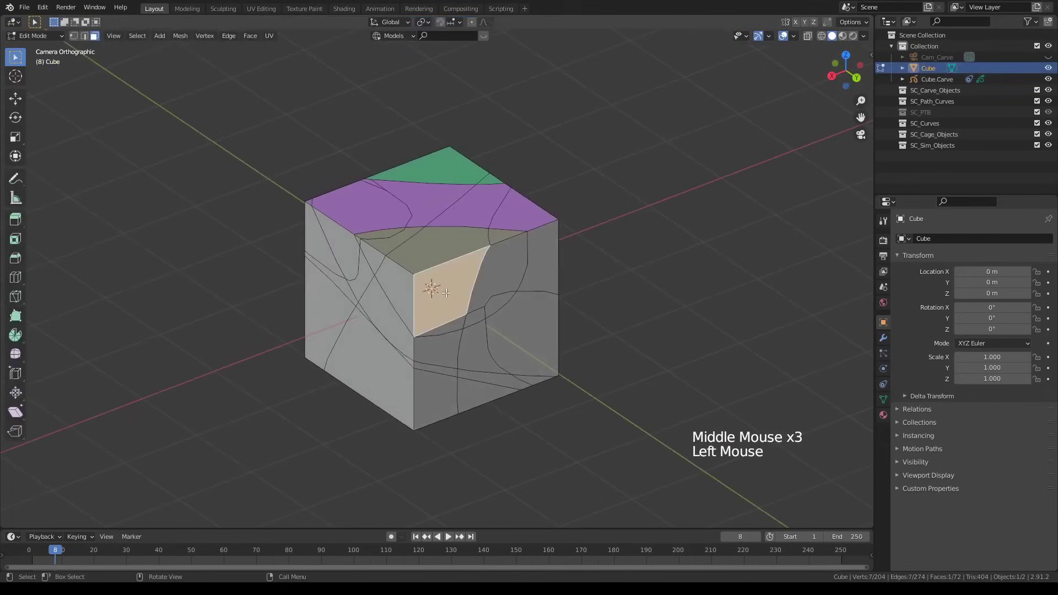
left_click(498, 270)
key("e")
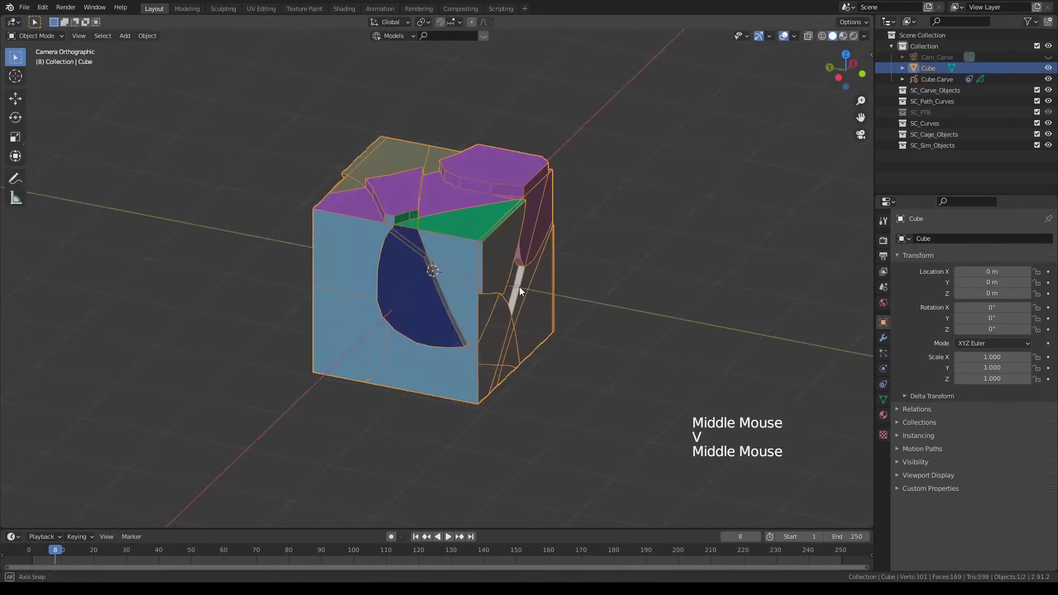
left_click_drag(437, 277, 499, 354, "alt+shift")
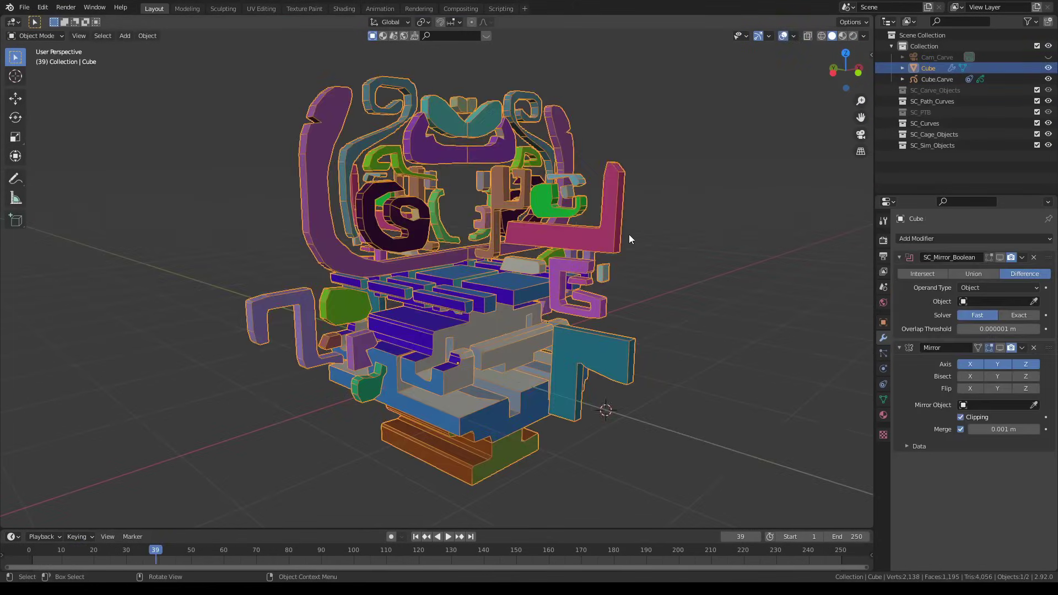
Step: Separate individual pieces from the sculpted model, including the pink L-shape and the purple U-shape, and move them aside
right_click_drag(630, 233, 590, 234, "ctrl+shift")
left_click(590, 234)
left_click(445, 150)
right_click_drag(445, 150, 485, 165, "ctrl+shift")
left_click(485, 166)
key("g")
left_click(497, 192)
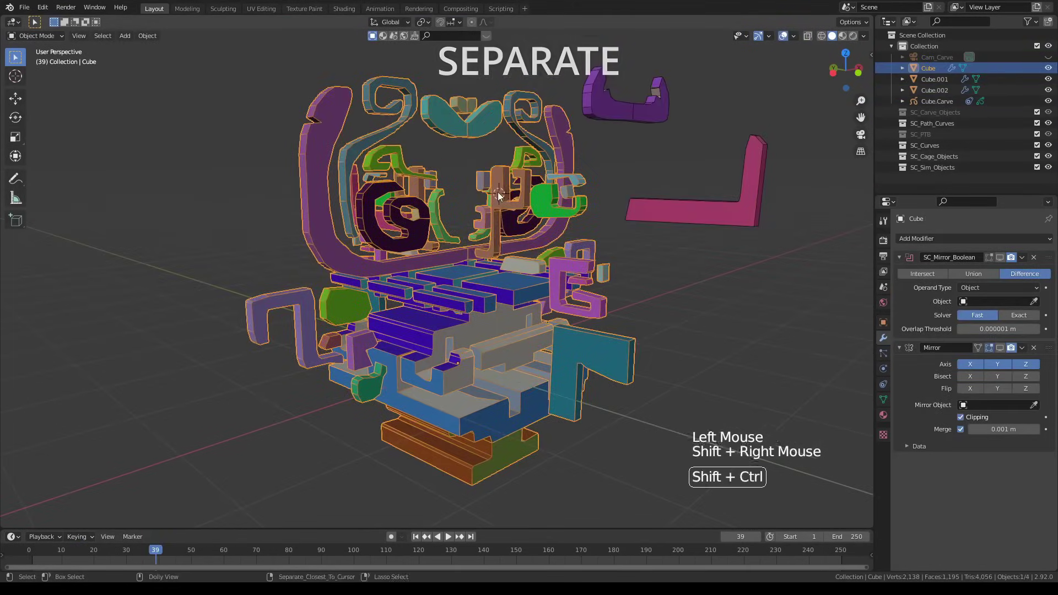
key("g")
left_click(717, 292)
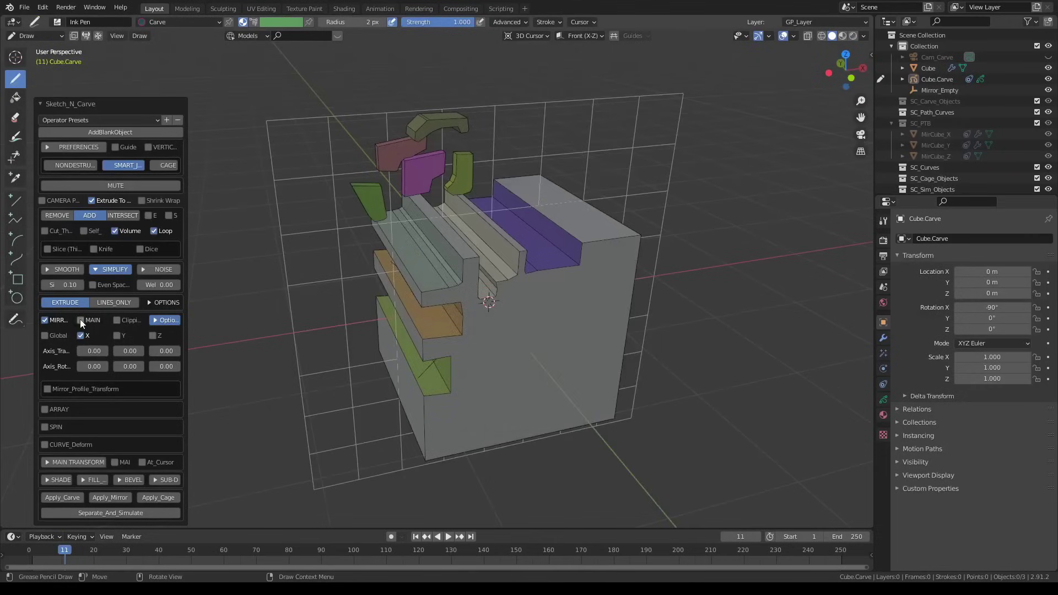
Step: Mirror the main cube with Clipping along X, Y and Z and adjust the mirror's axis translation and rotation
middle_click_drag(331, 341, 297, 358)
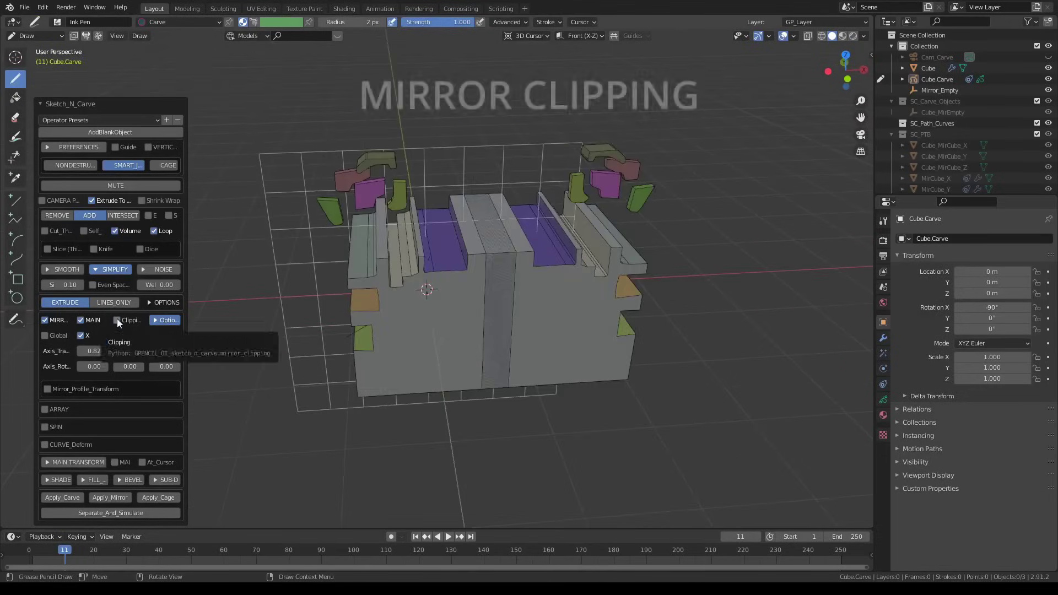
left_click(117, 320)
scroll(441, 276, "down", 2)
left_click_drag(94, 351, 65, 354)
left_click_drag(165, 366, 149, 366)
middle_click_drag(441, 331, 469, 342)
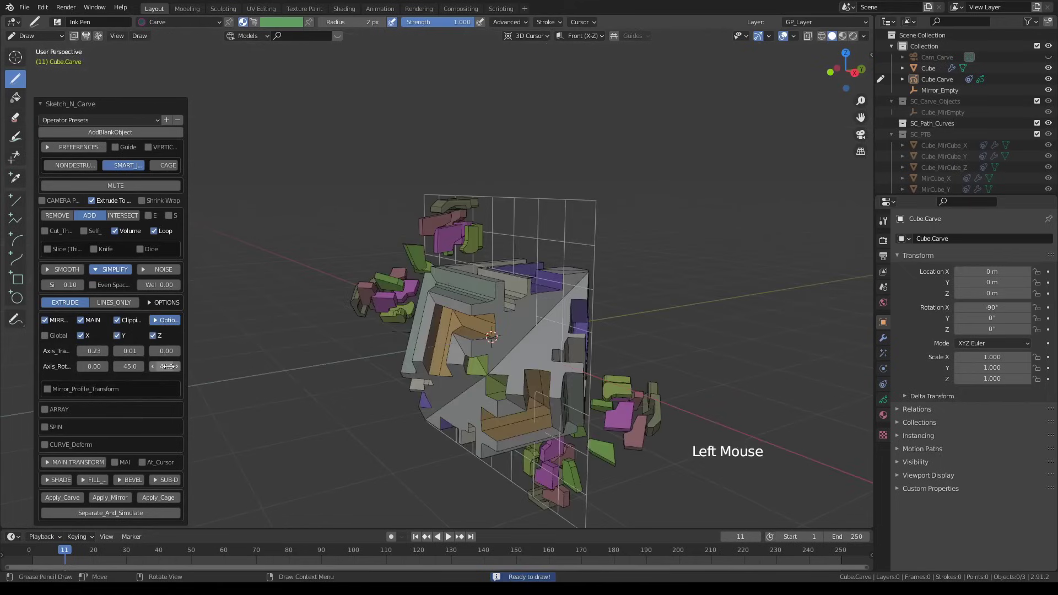
middle_click_drag(485, 330, 506, 333)
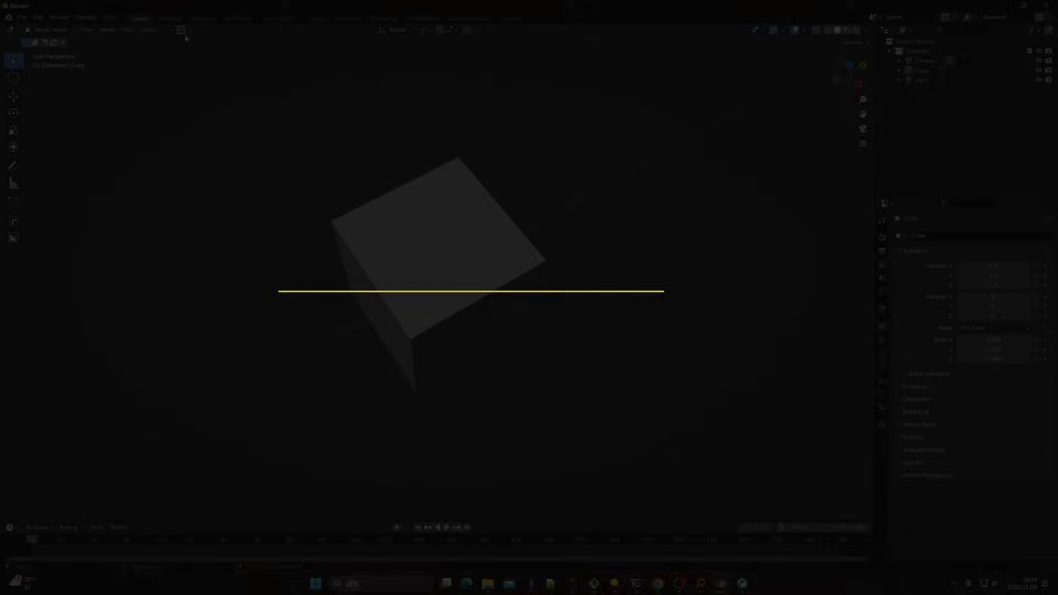
Step: Add a new category named Test to the N-panel sub tabs settings
left_click(184, 31)
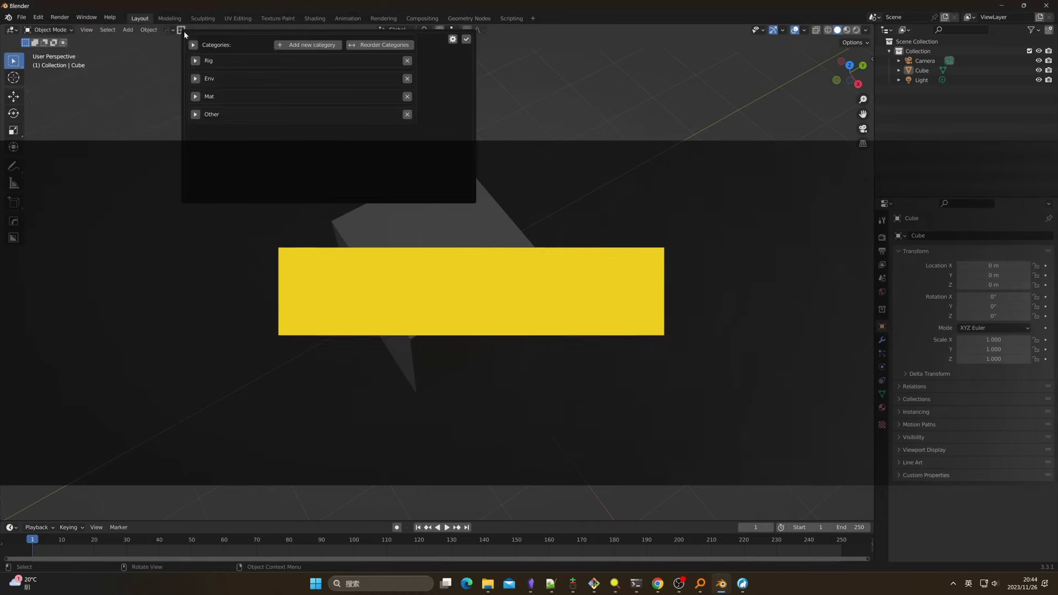
left_click(195, 79)
left_click(196, 79)
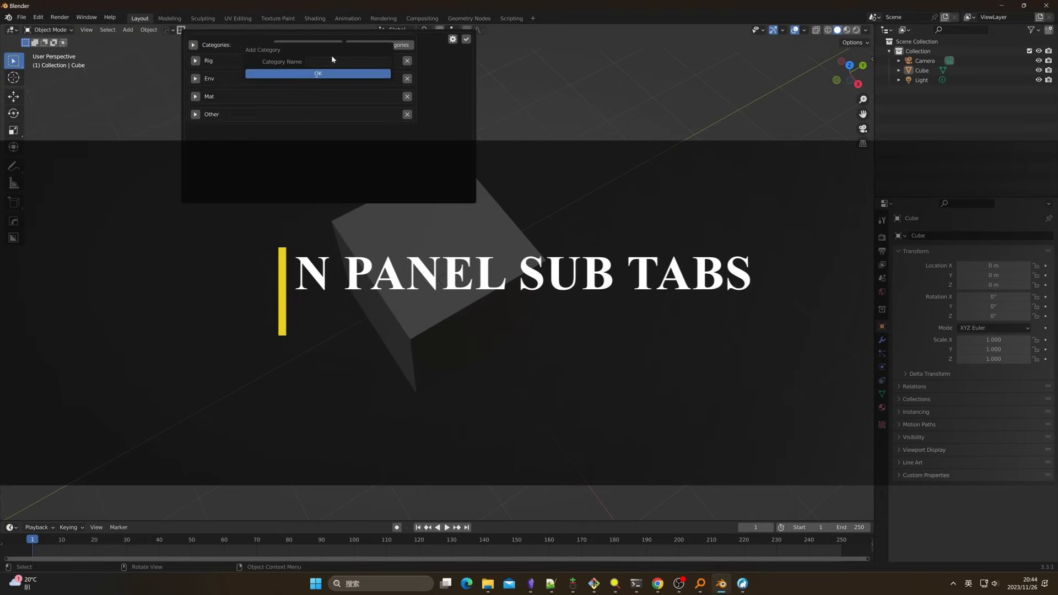
left_click(318, 73)
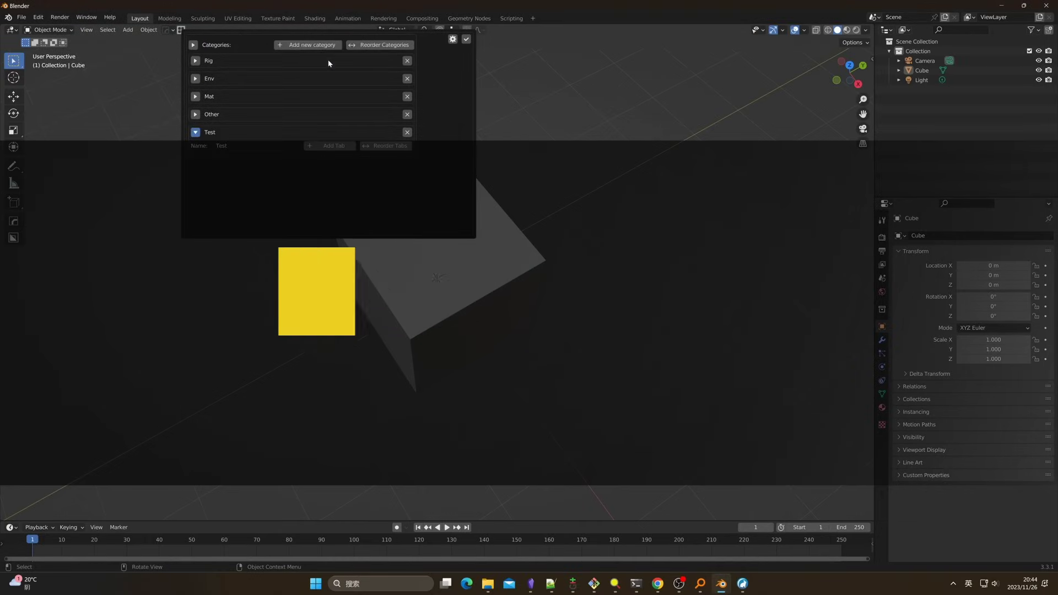
Step: Add the FACEIT, ARP, Realtime Materials and Fluent tabs to the Test category
left_click(321, 146)
left_click(338, 174)
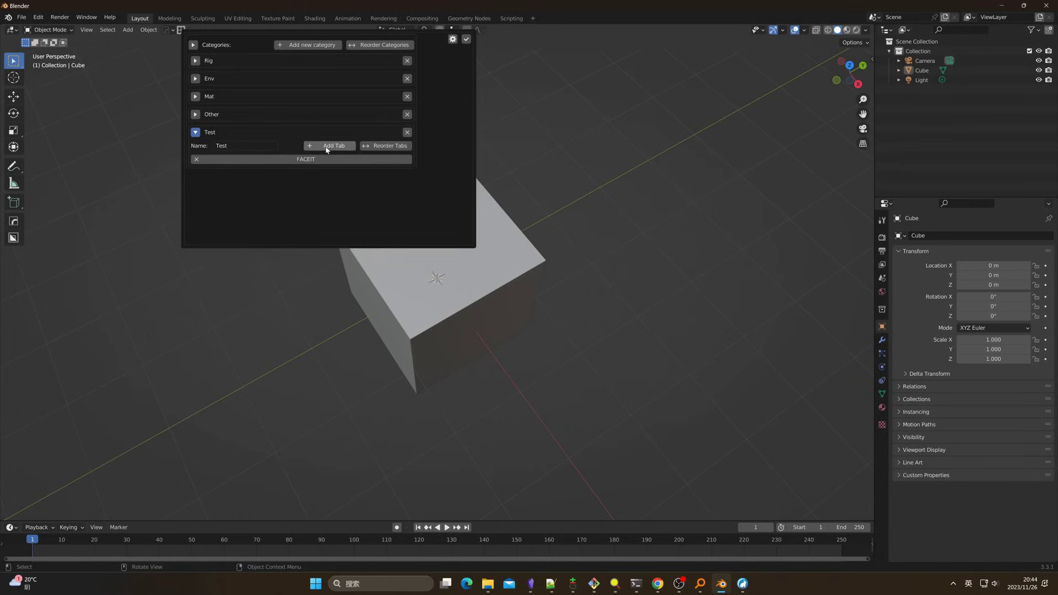
left_click(326, 146)
type("arp")
key("Return")
left_click(329, 145)
type("real")
key("Return")
left_click(326, 146)
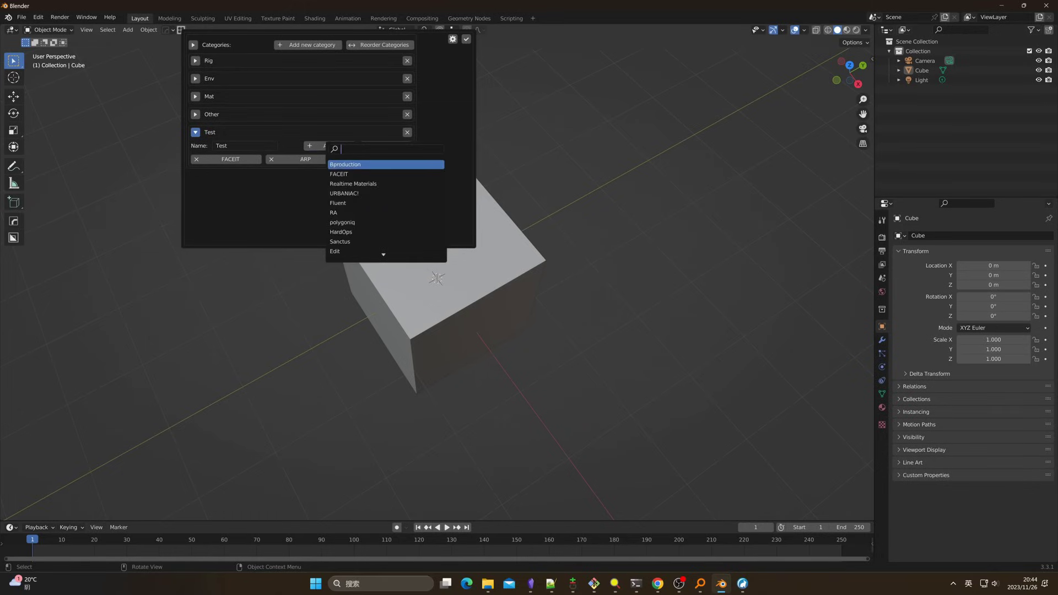
type("flu")
key("Return")
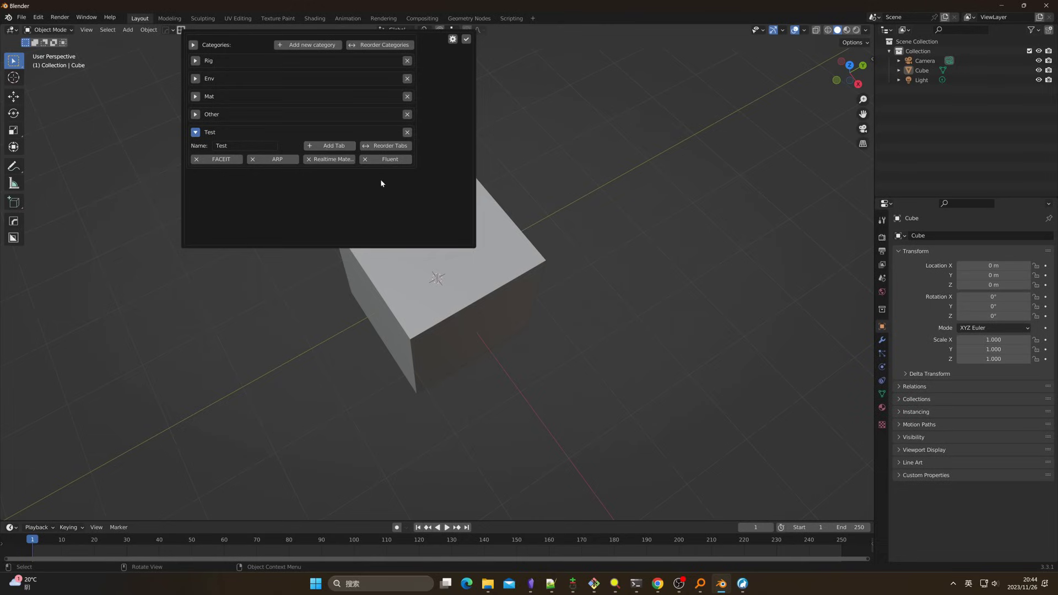
Step: Apply the sub tab settings with the new Test category and display the sidebar
key("Escape")
left_click(180, 31)
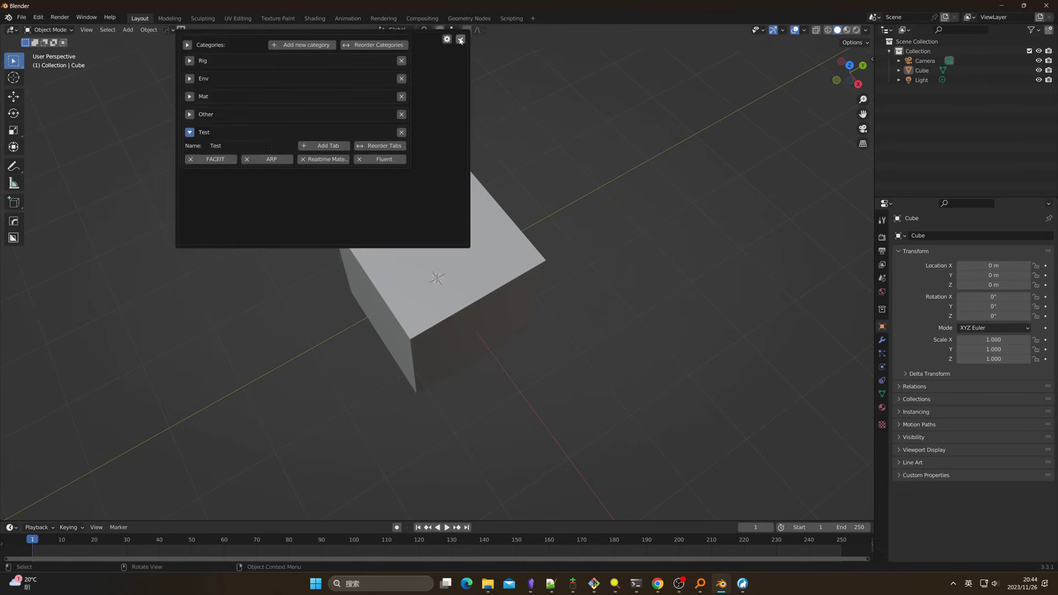
key("n")
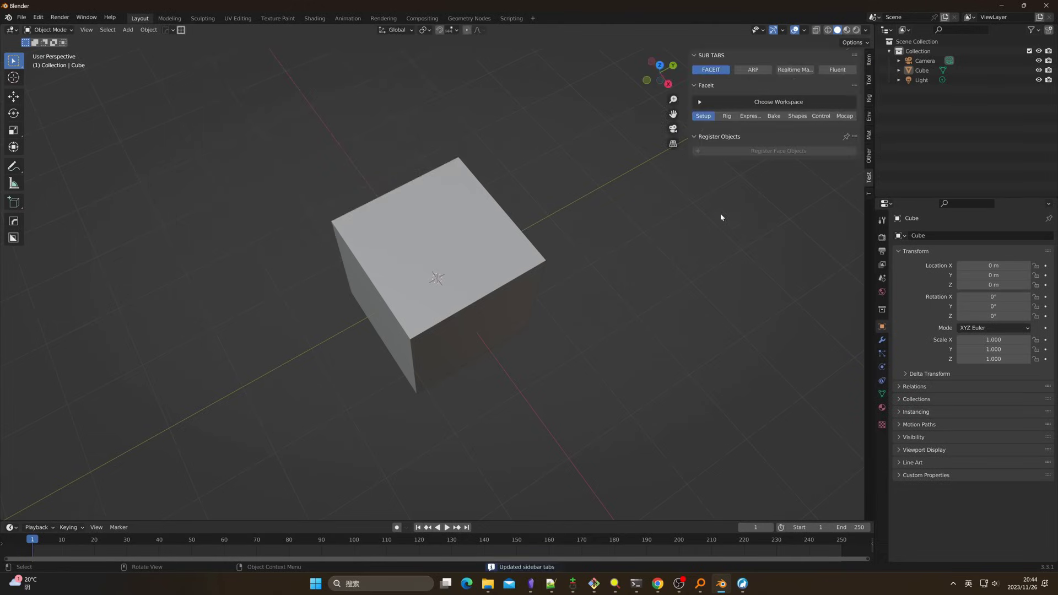
Step: Look through the ARP, Realtime Materials, Fluent and FACEIT sub tabs of the Test category and the BagaPie sub tab of Env
left_click(753, 69)
left_click(795, 69)
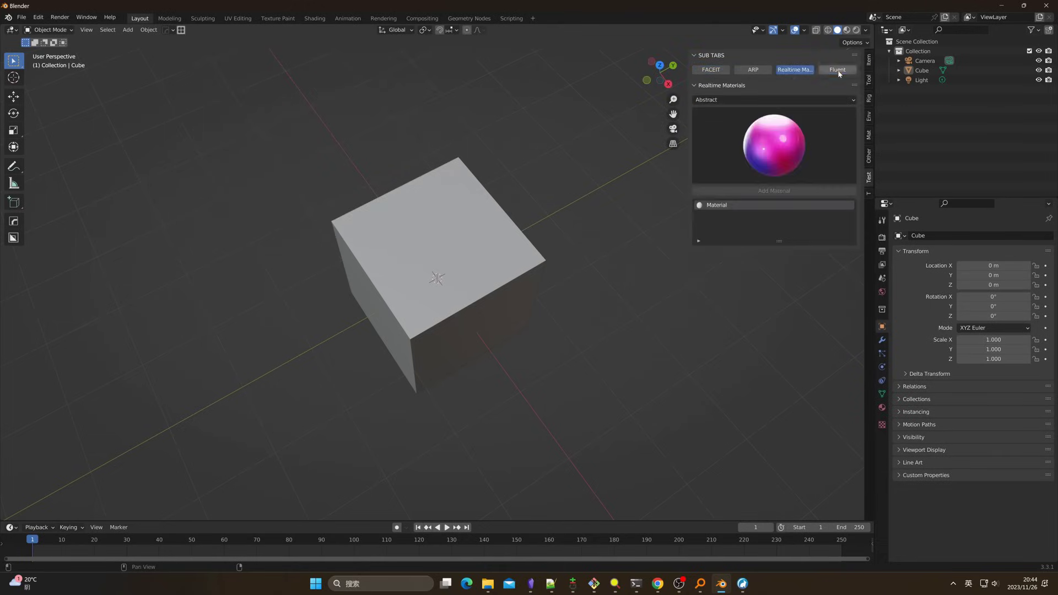
left_click(837, 70)
left_click(707, 55)
left_click(708, 55)
left_click(711, 69)
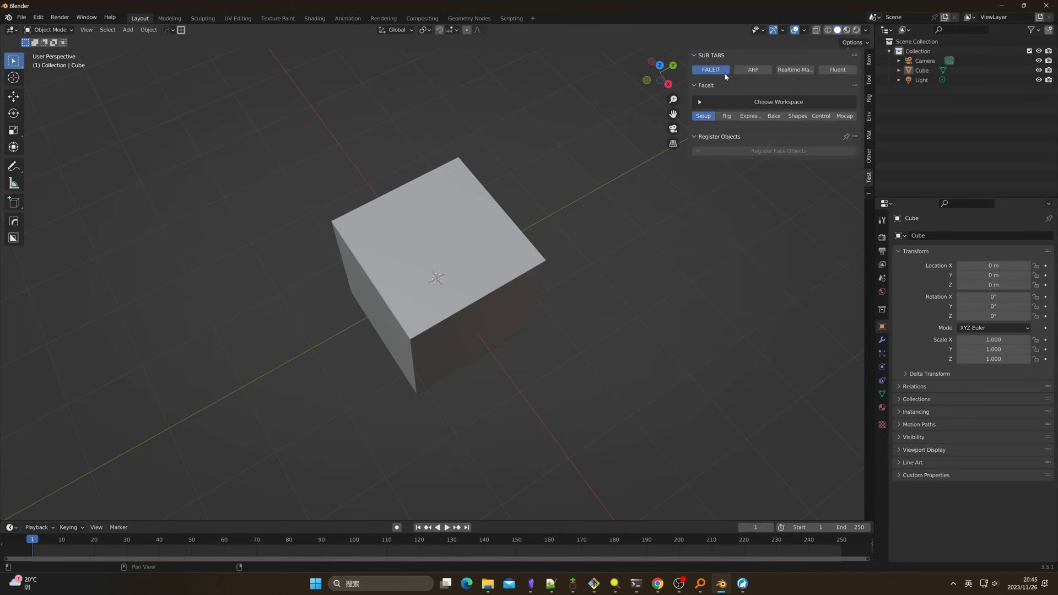
left_click(741, 69)
left_click(869, 116)
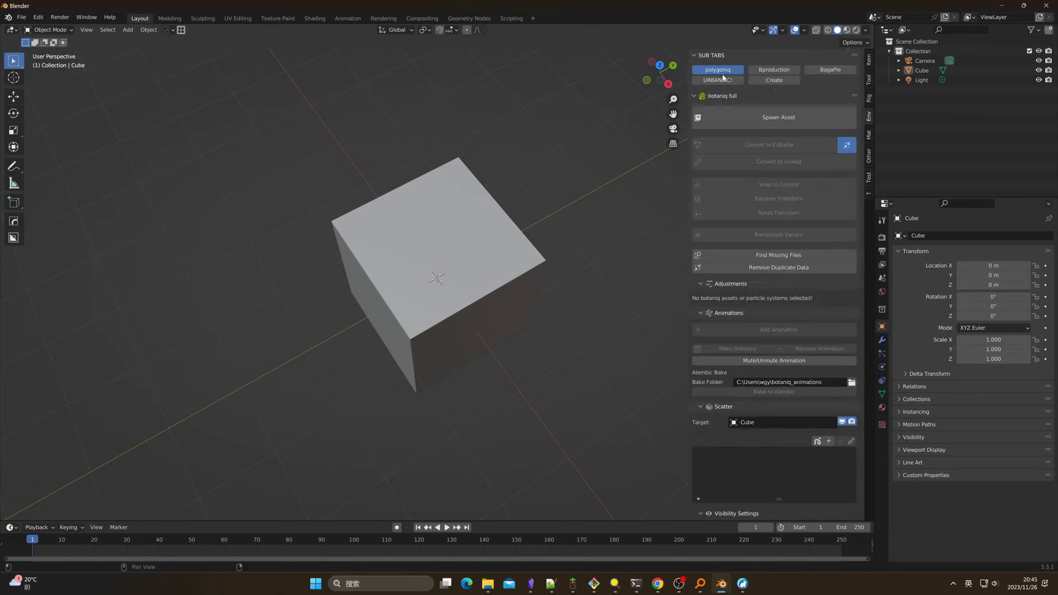
left_click(824, 72)
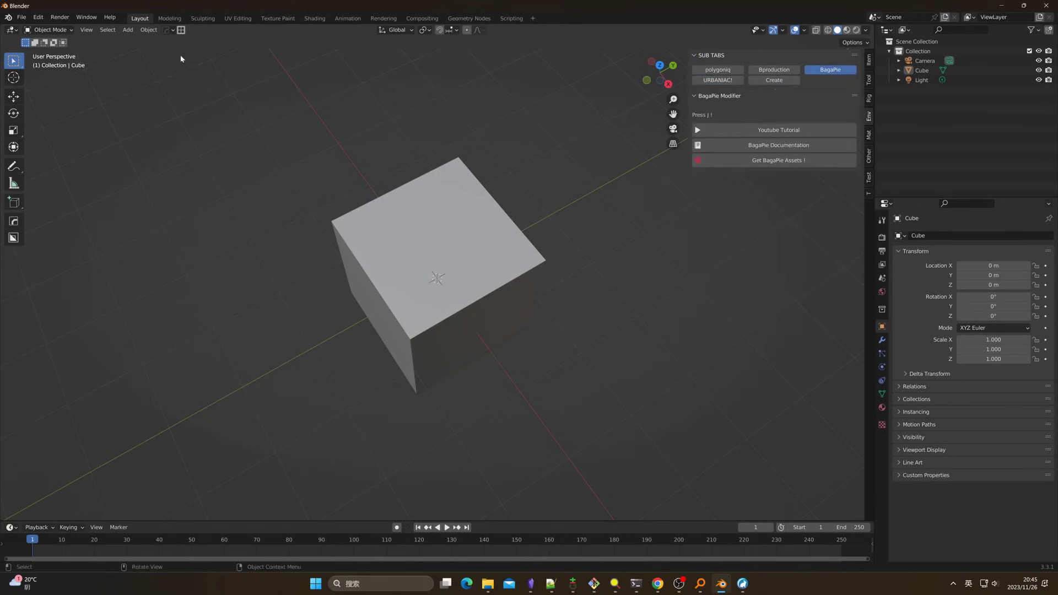
Step: Reorder the categories so that Test sits between Rig and Env, and apply the new order
left_click(181, 30)
left_click(191, 80)
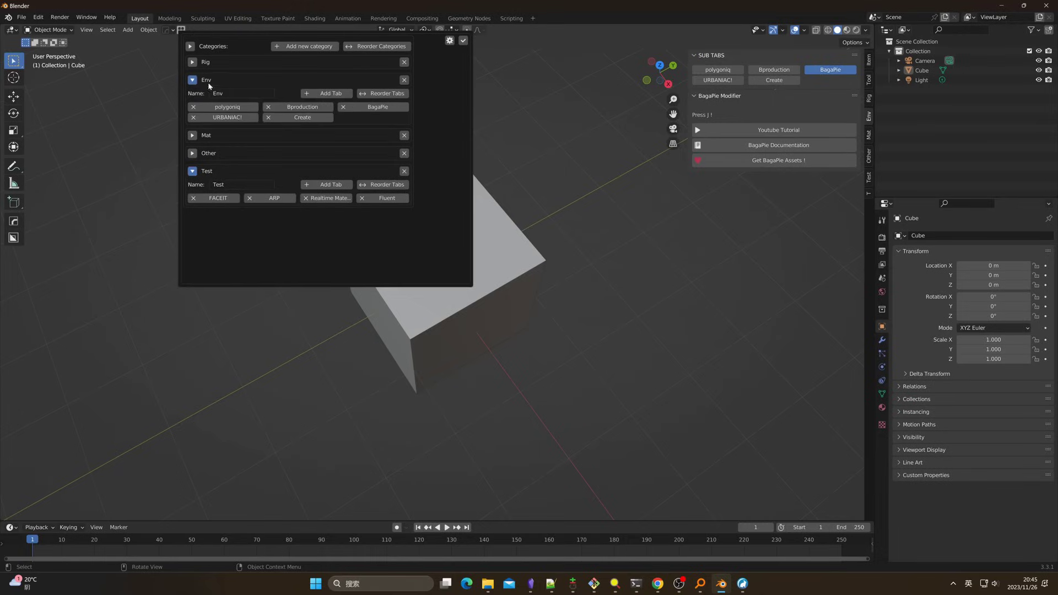
left_click(192, 80)
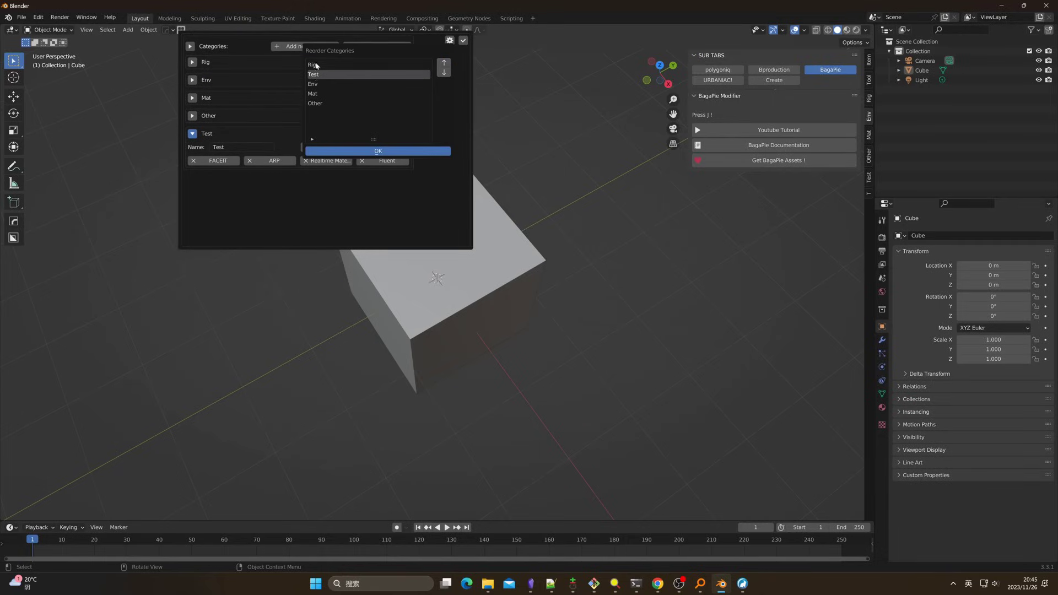
left_click(375, 155)
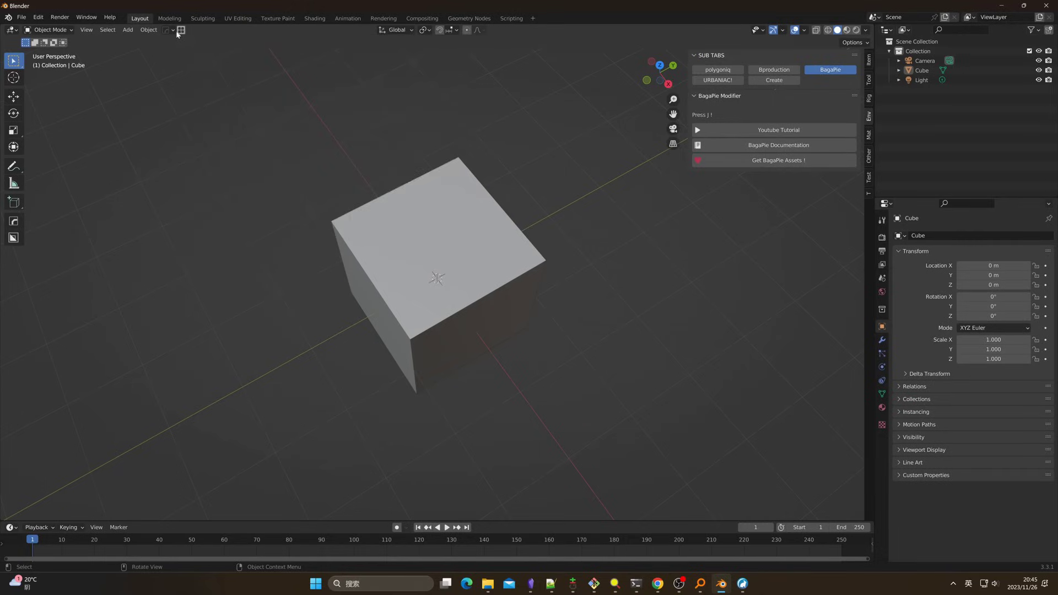
left_click(181, 31)
left_click(465, 40)
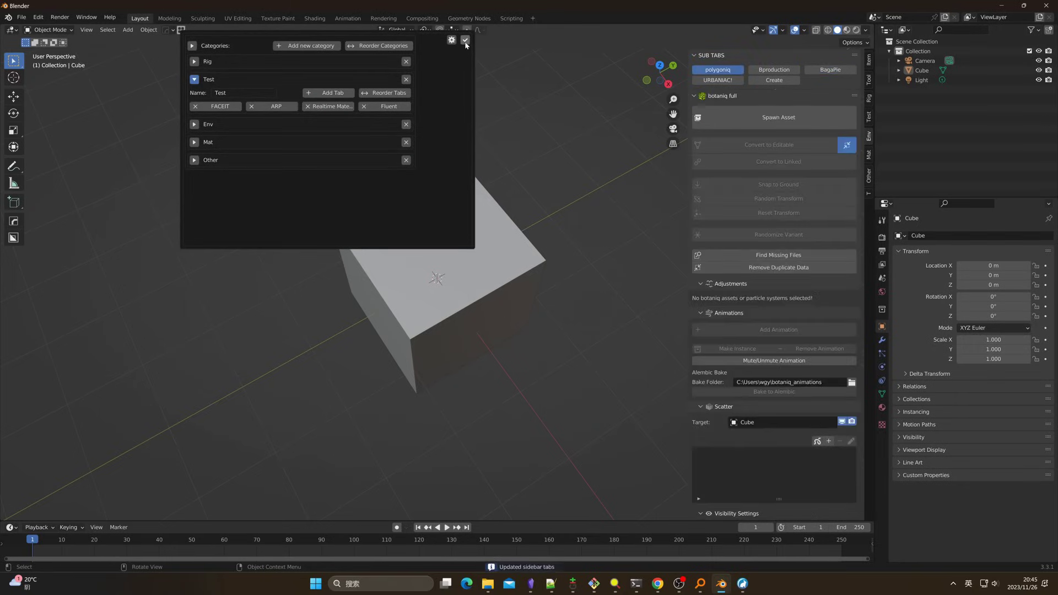
Step: Examine the Realtime Materials, ARP, FACEIT and Fluent sub tabs in the reordered Test category
left_click(869, 116)
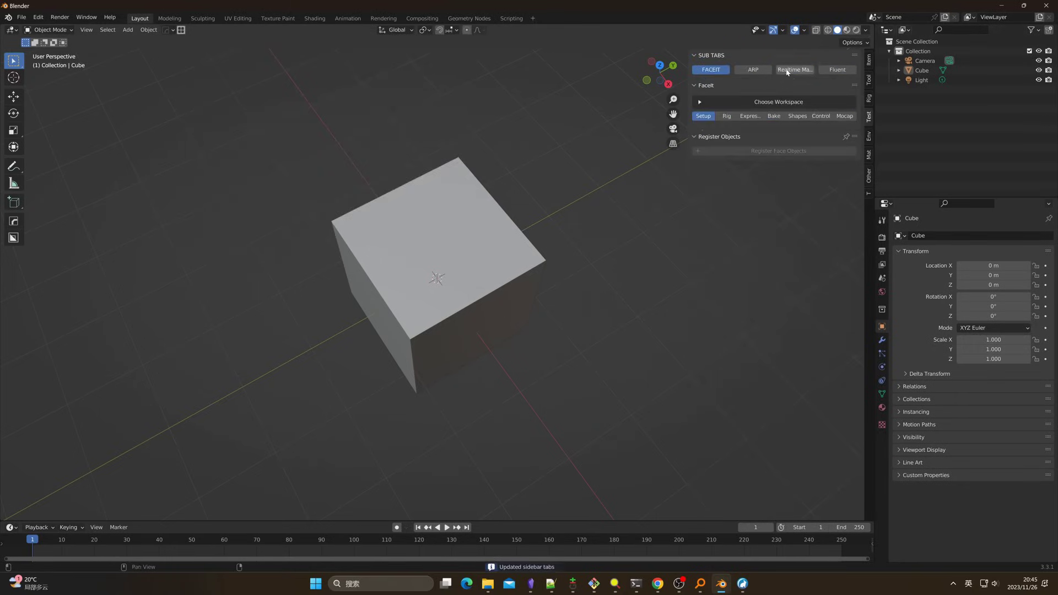
left_click(796, 69)
left_click(753, 70)
left_click(711, 70)
left_click(753, 69)
left_click(837, 70)
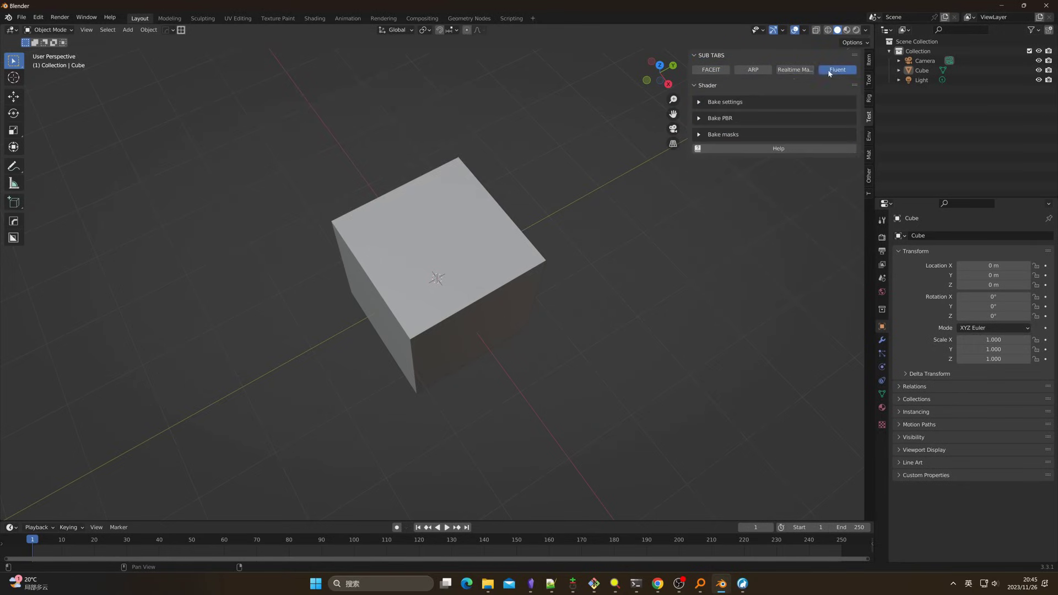
left_click(755, 70)
Step: Move FACEIT to the end of the Test category's tabs, apply the order and check the FACEIT and Fluent sub tabs
left_click(181, 30)
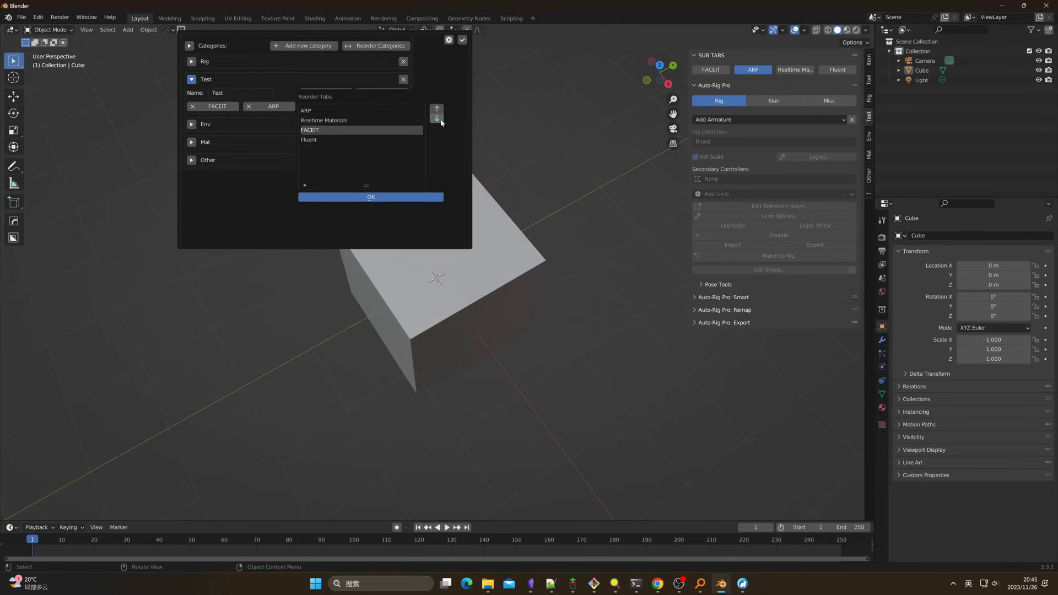
left_click(377, 199)
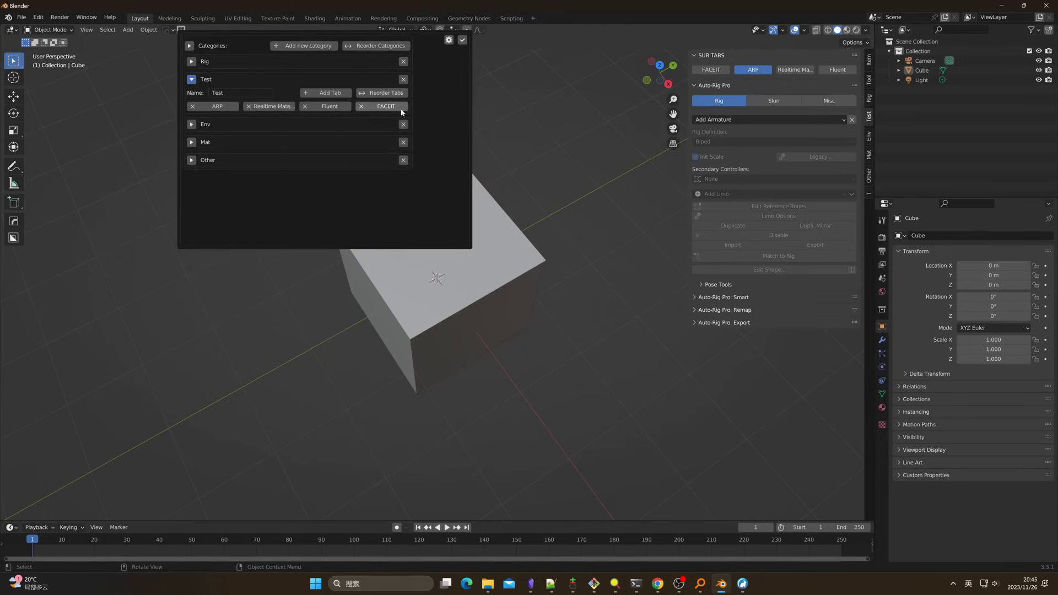
left_click(463, 41)
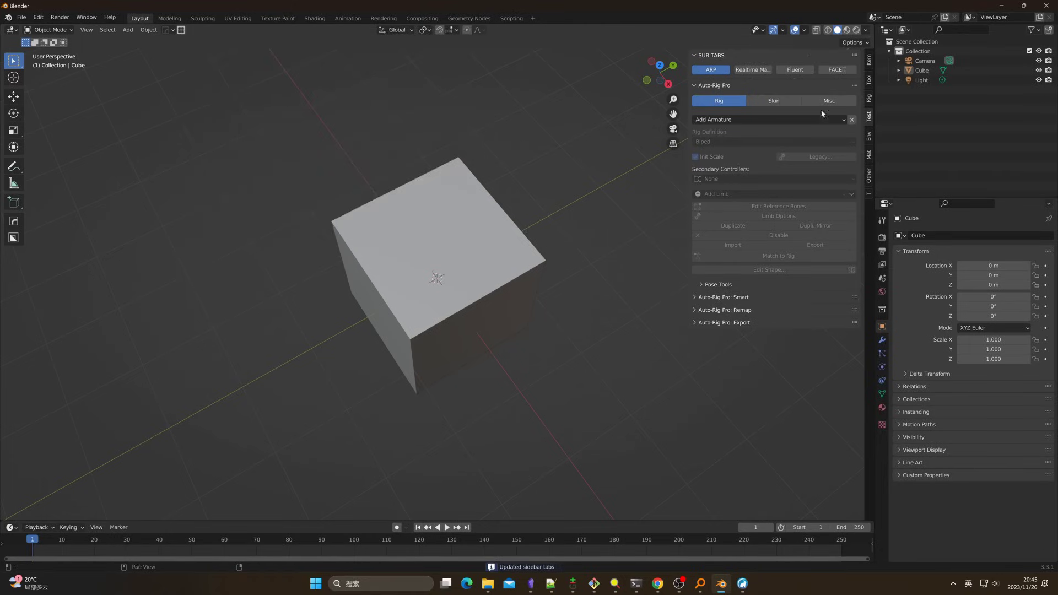
left_click(838, 70)
left_click(797, 71)
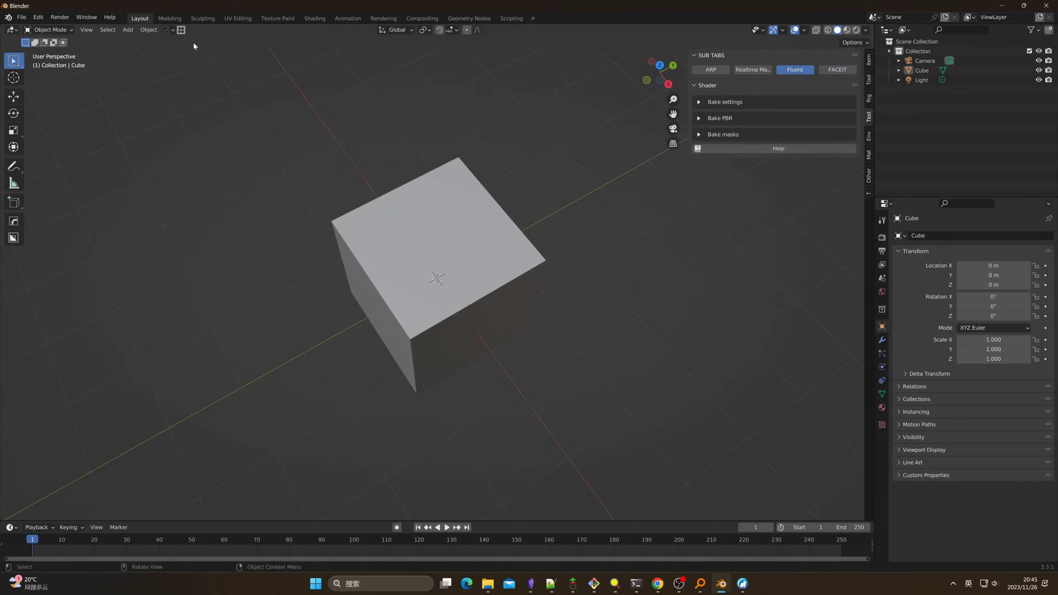
Step: Rename the Test category to Rena, apply the change and view its Fluent sub tab
left_click(180, 31)
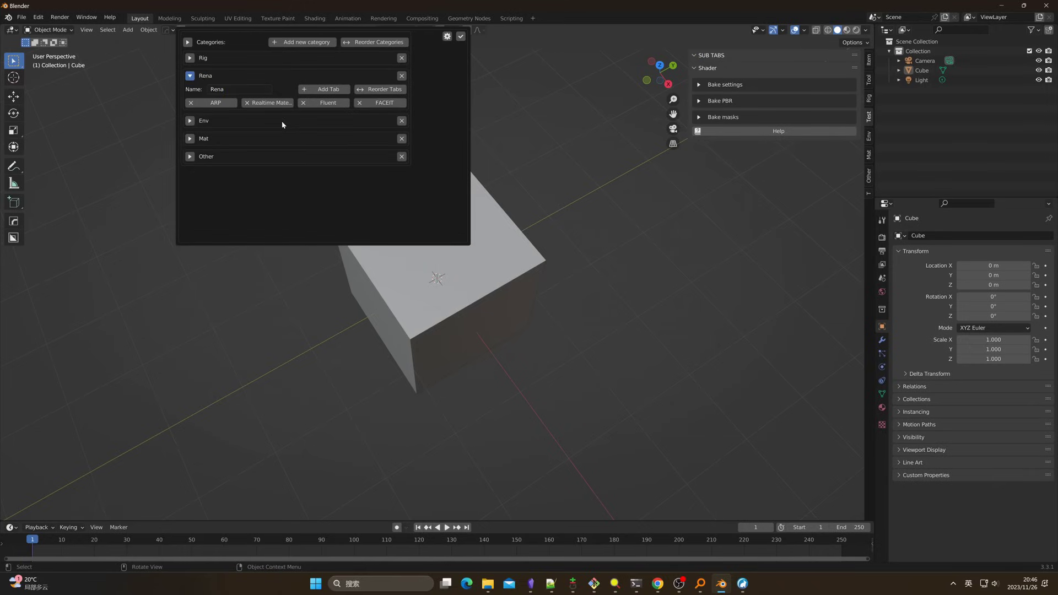
left_click(461, 37)
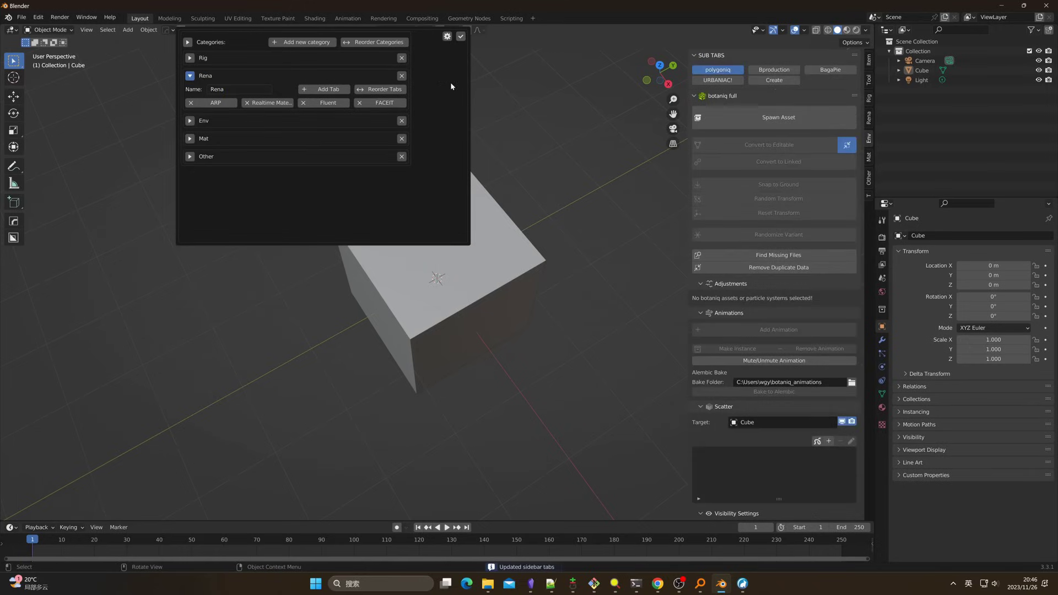
left_click(870, 119)
left_click(795, 69)
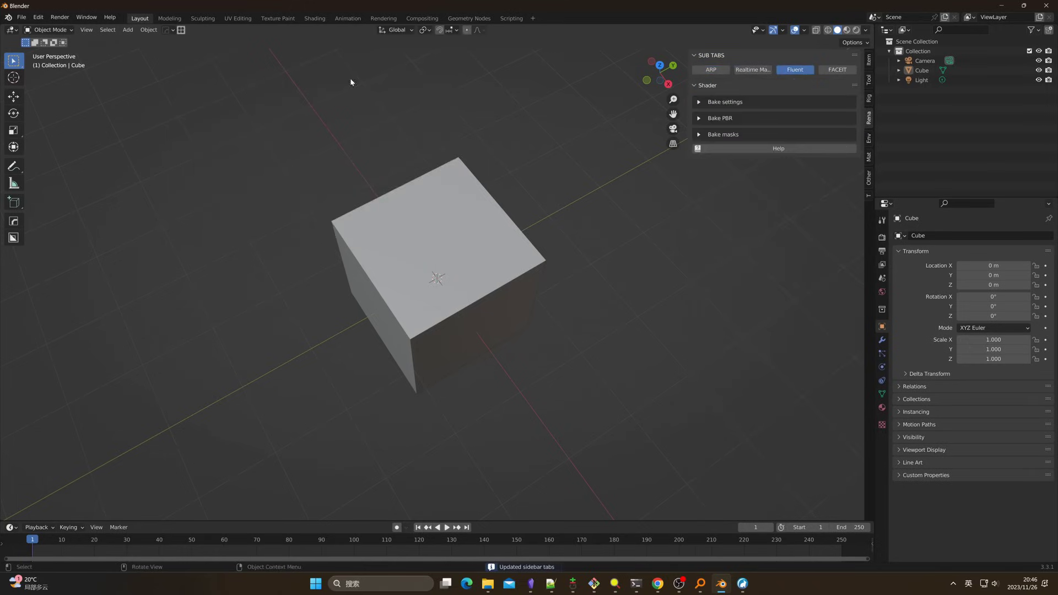
Step: Rename the Rena category to Test in the sub tab settings
type("Tes")
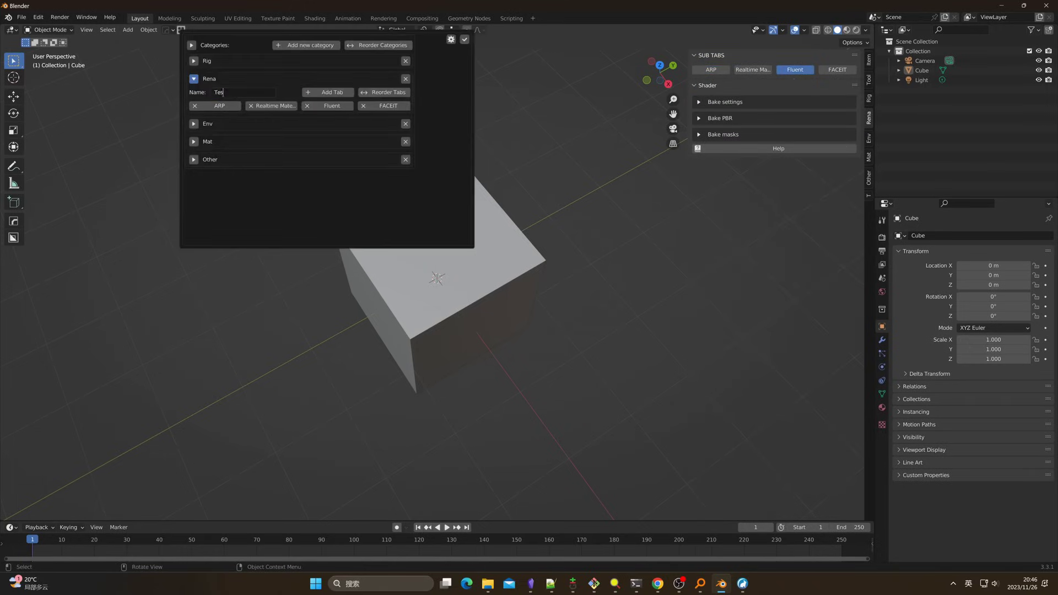
type("t")
key("Return")
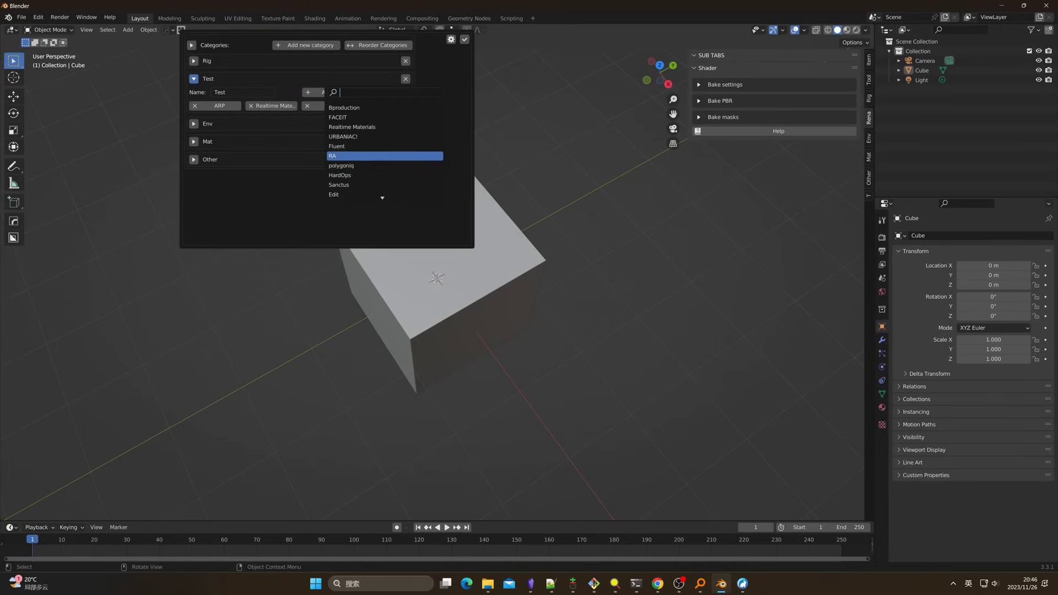
Step: Add HardOps and BoxCutter to the Test category and remove Fluent, applying the changes and checking the resulting sub tabs
left_click(340, 175)
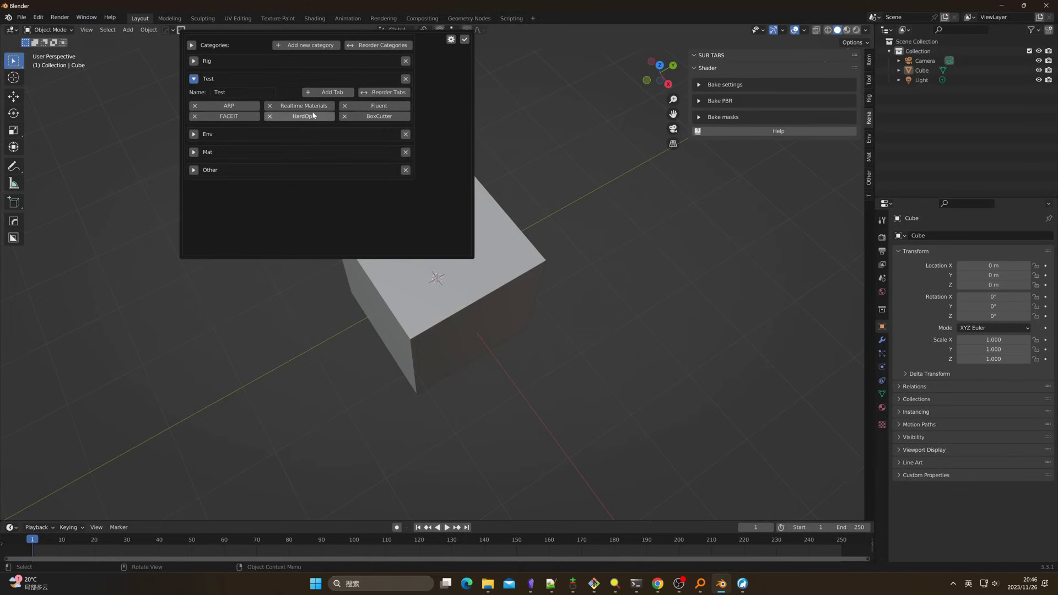
left_click(465, 40)
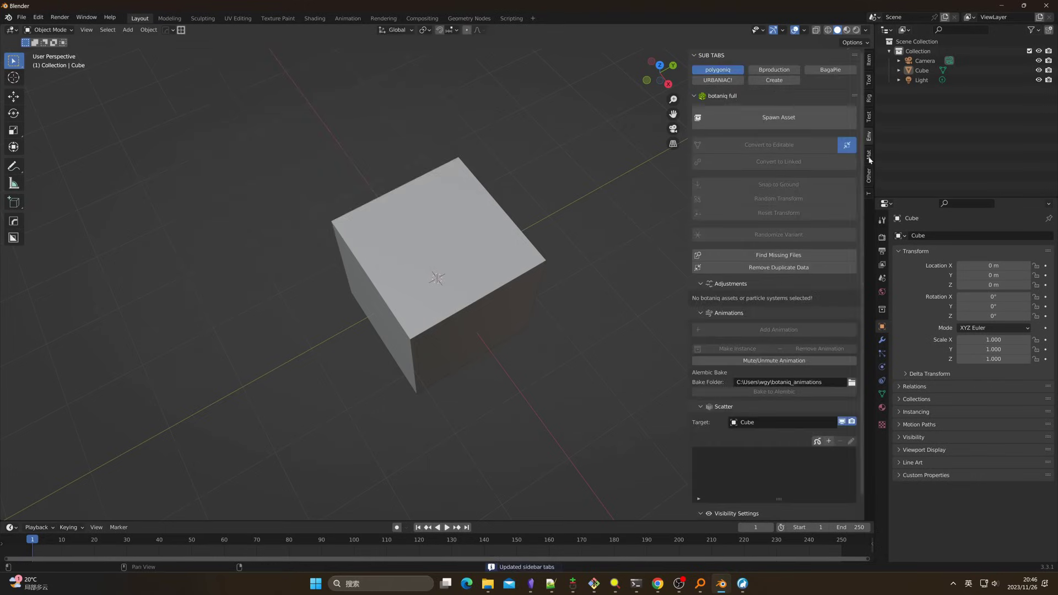
left_click(869, 117)
left_click(750, 81)
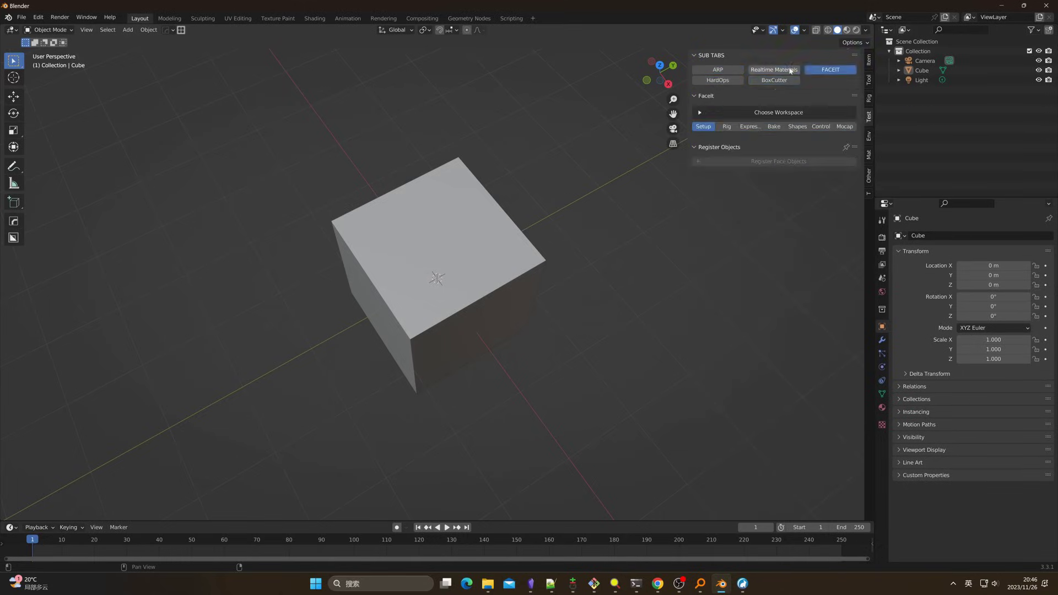
left_click(714, 70)
left_click(717, 80)
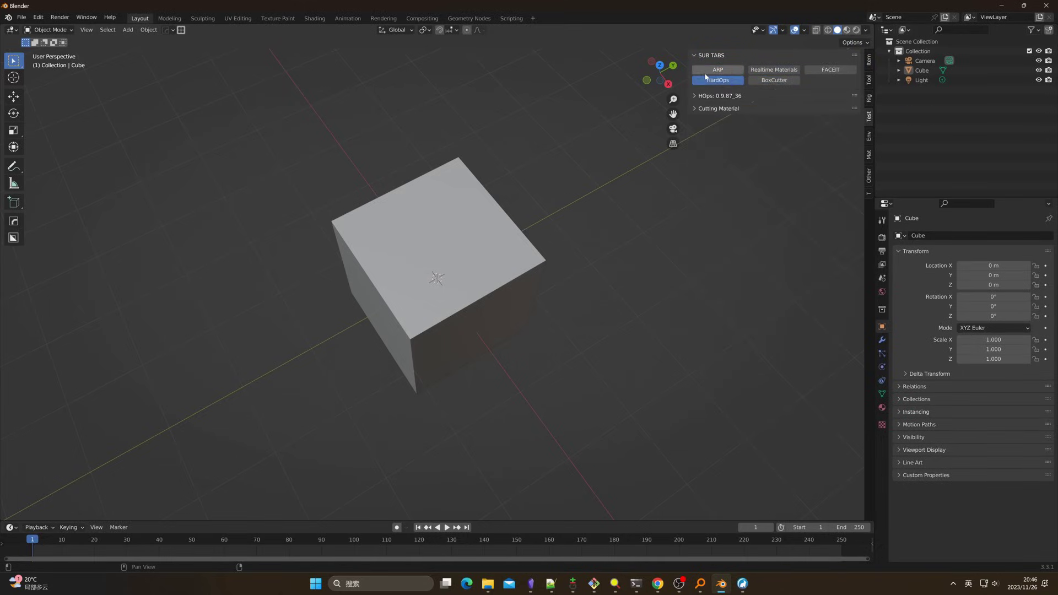
Step: Remove the Test category from the sub tab settings and apply the change
left_click(181, 30)
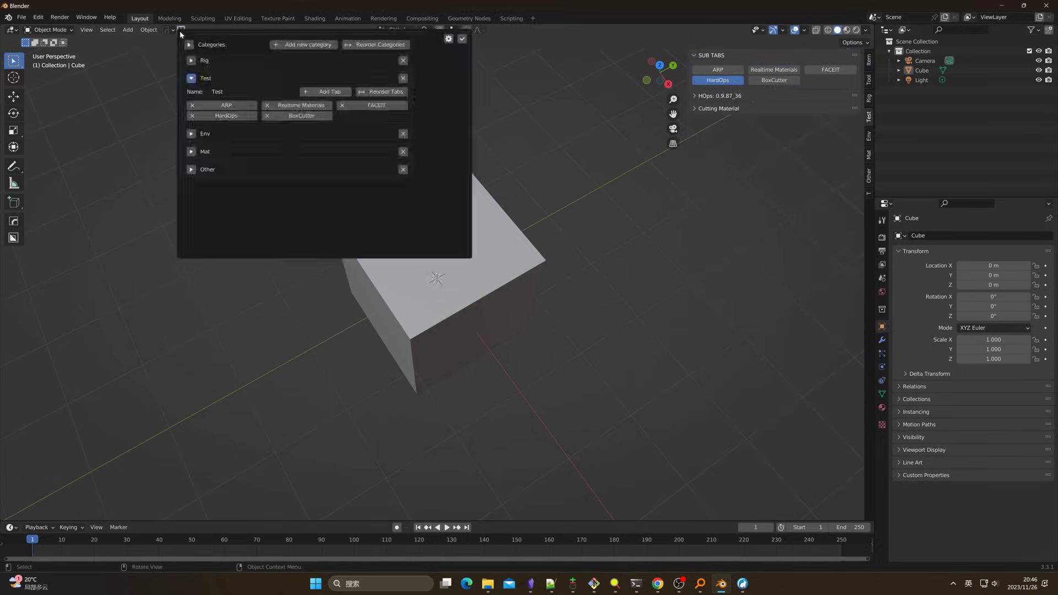
left_click(191, 78)
left_click(191, 78)
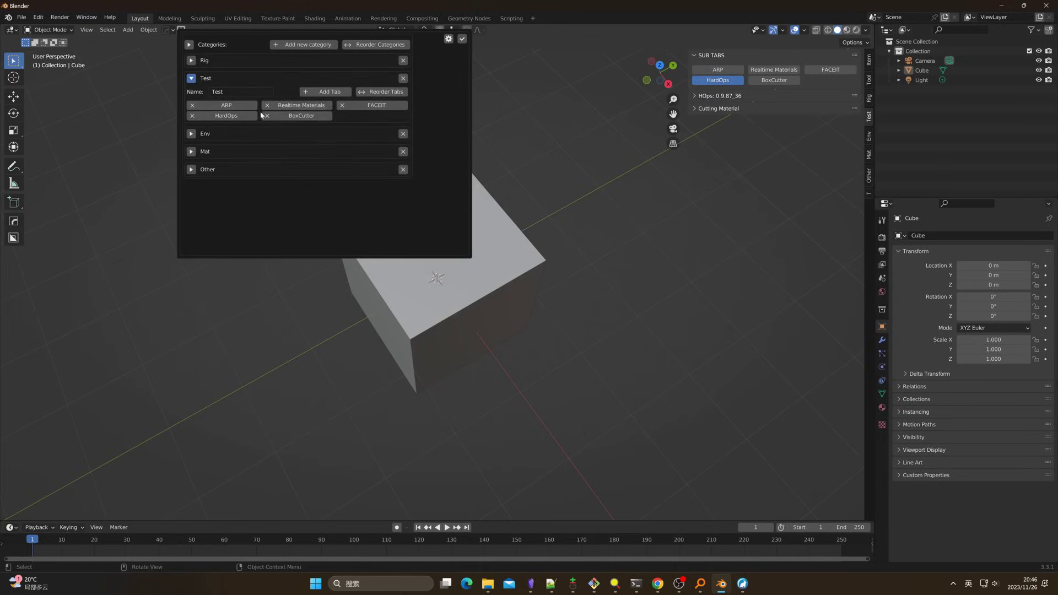
left_click(386, 80)
left_click(462, 40)
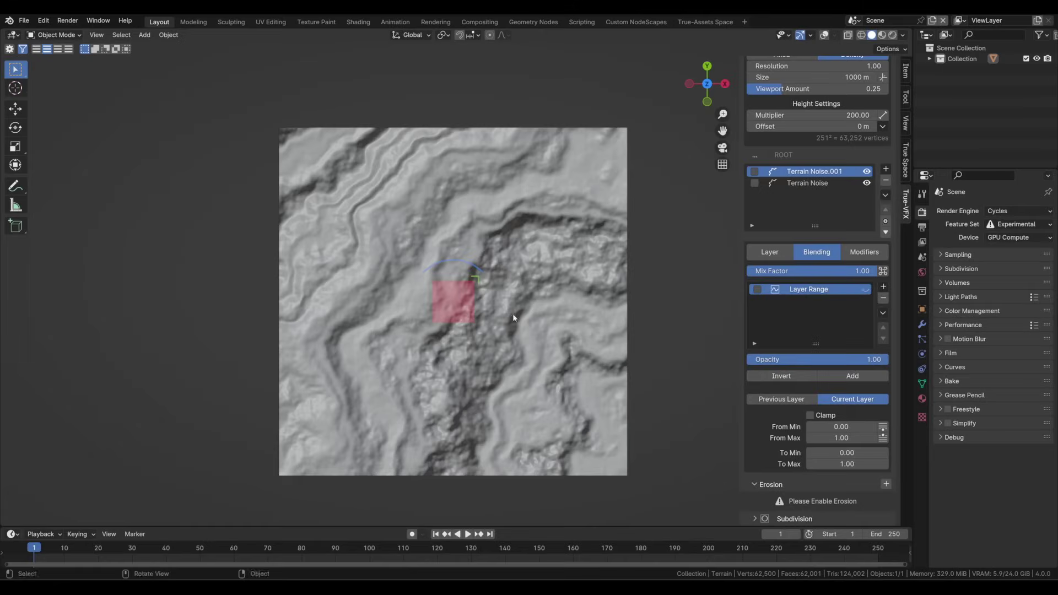
Step: Enable the Layer Range mask on Terrain Noise.001, adjust its From Min and From Max, and set the noise seed to 28
left_click(867, 172)
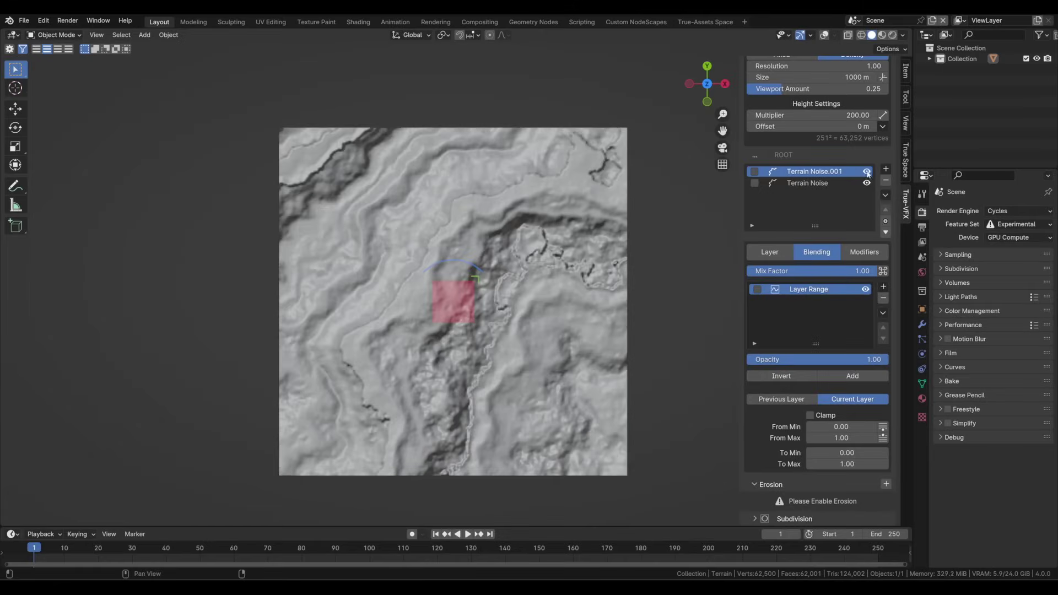
left_click(770, 252)
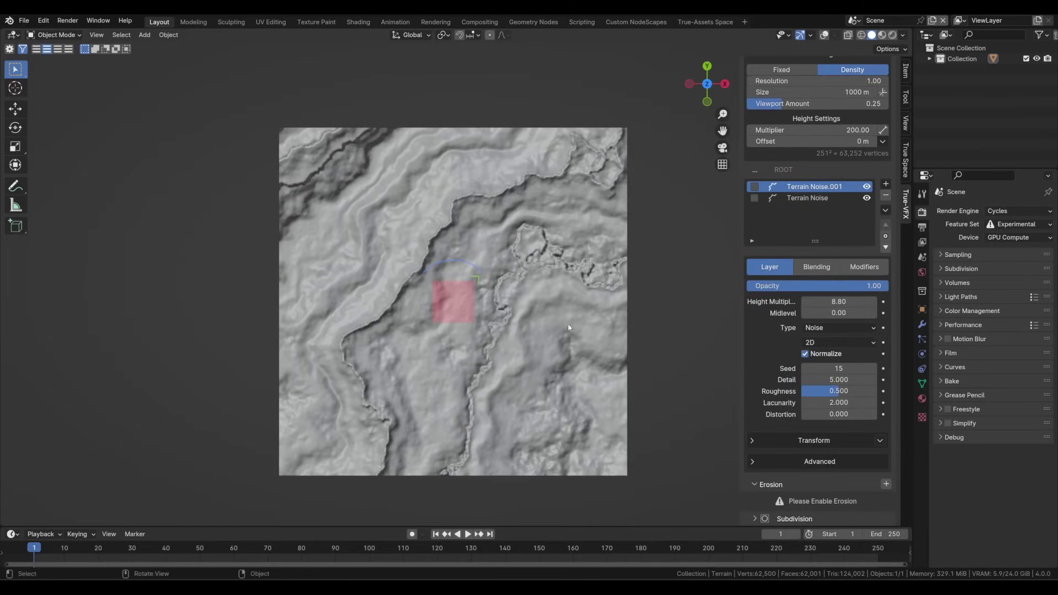
left_click(817, 252)
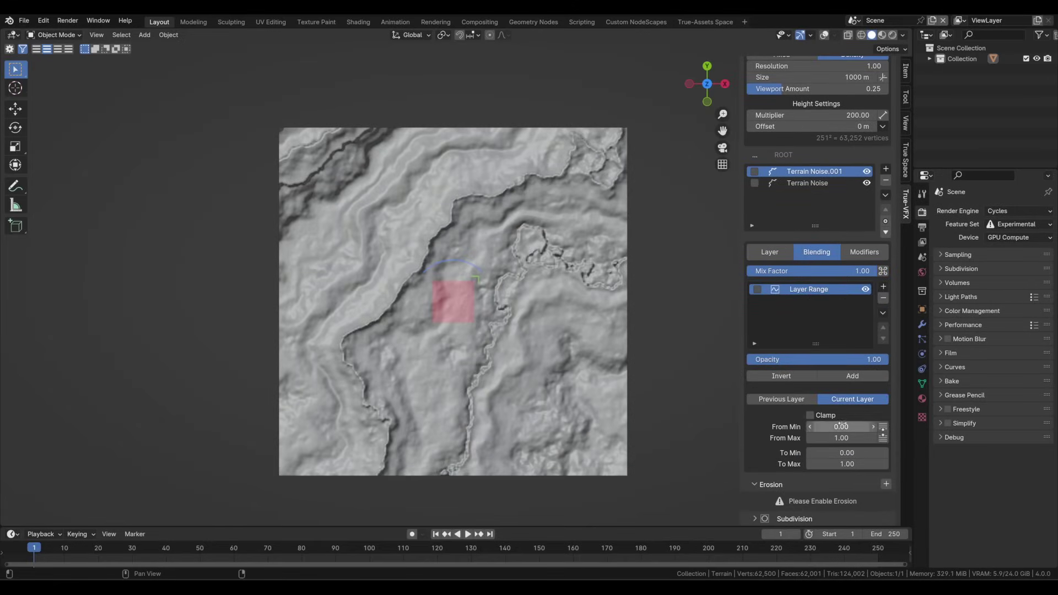
left_click_drag(841, 427, 772, 427)
left_click_drag(842, 438, 863, 438)
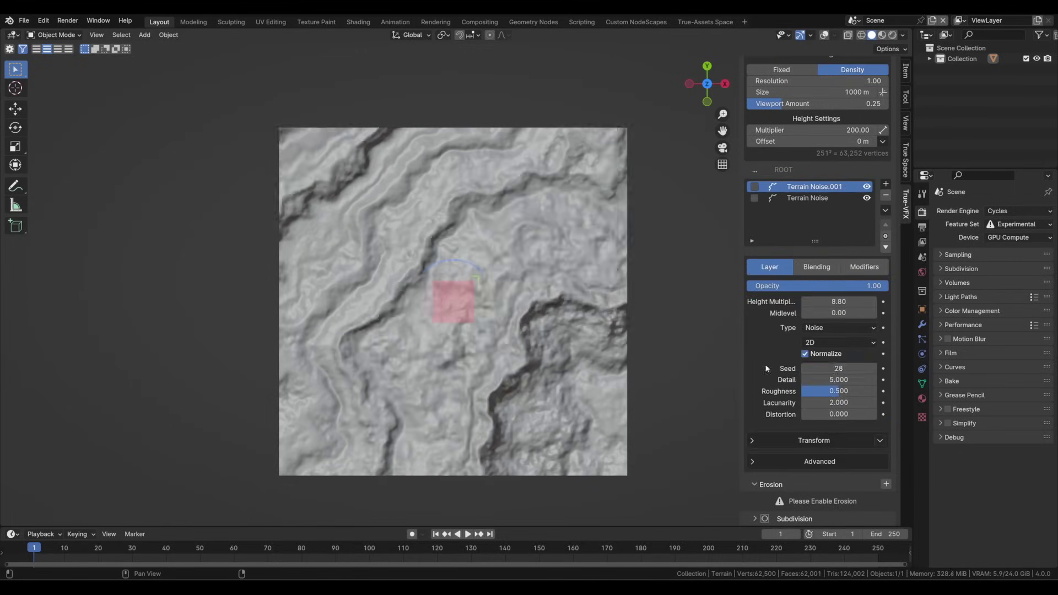
Step: Sketch strokes that scatter Cylinder copies around the rock arrangement on the grid, and turn off the Scl R random scale
left_click(161, 132)
left_click(183, 263)
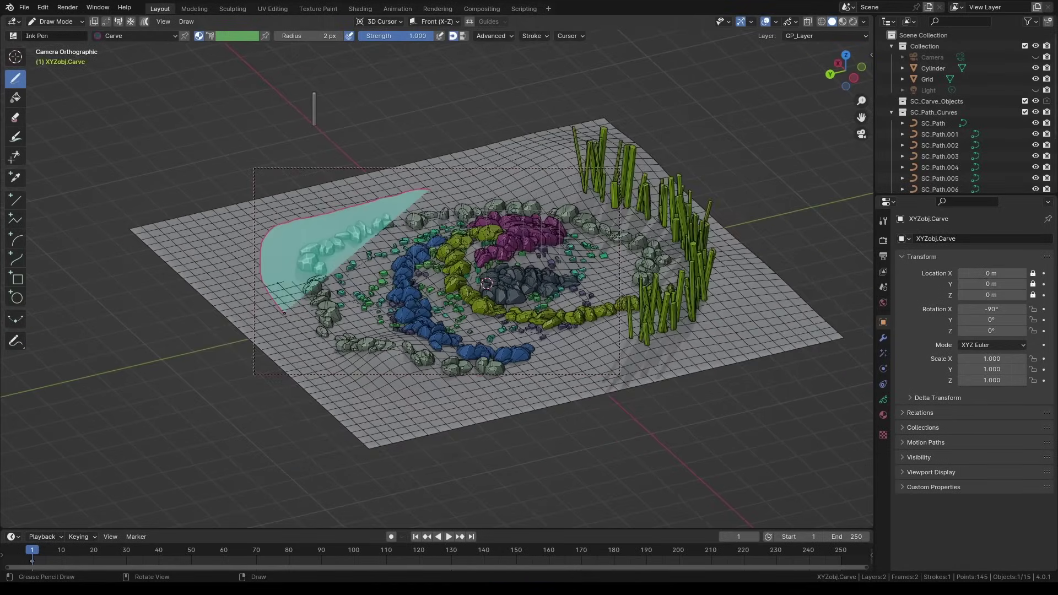
left_click(45, 371)
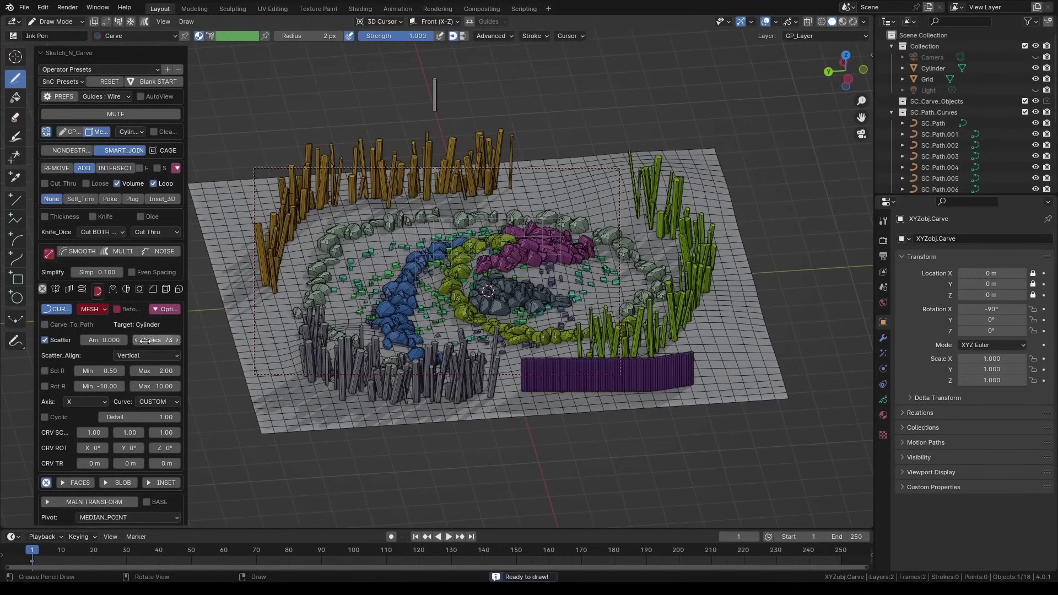